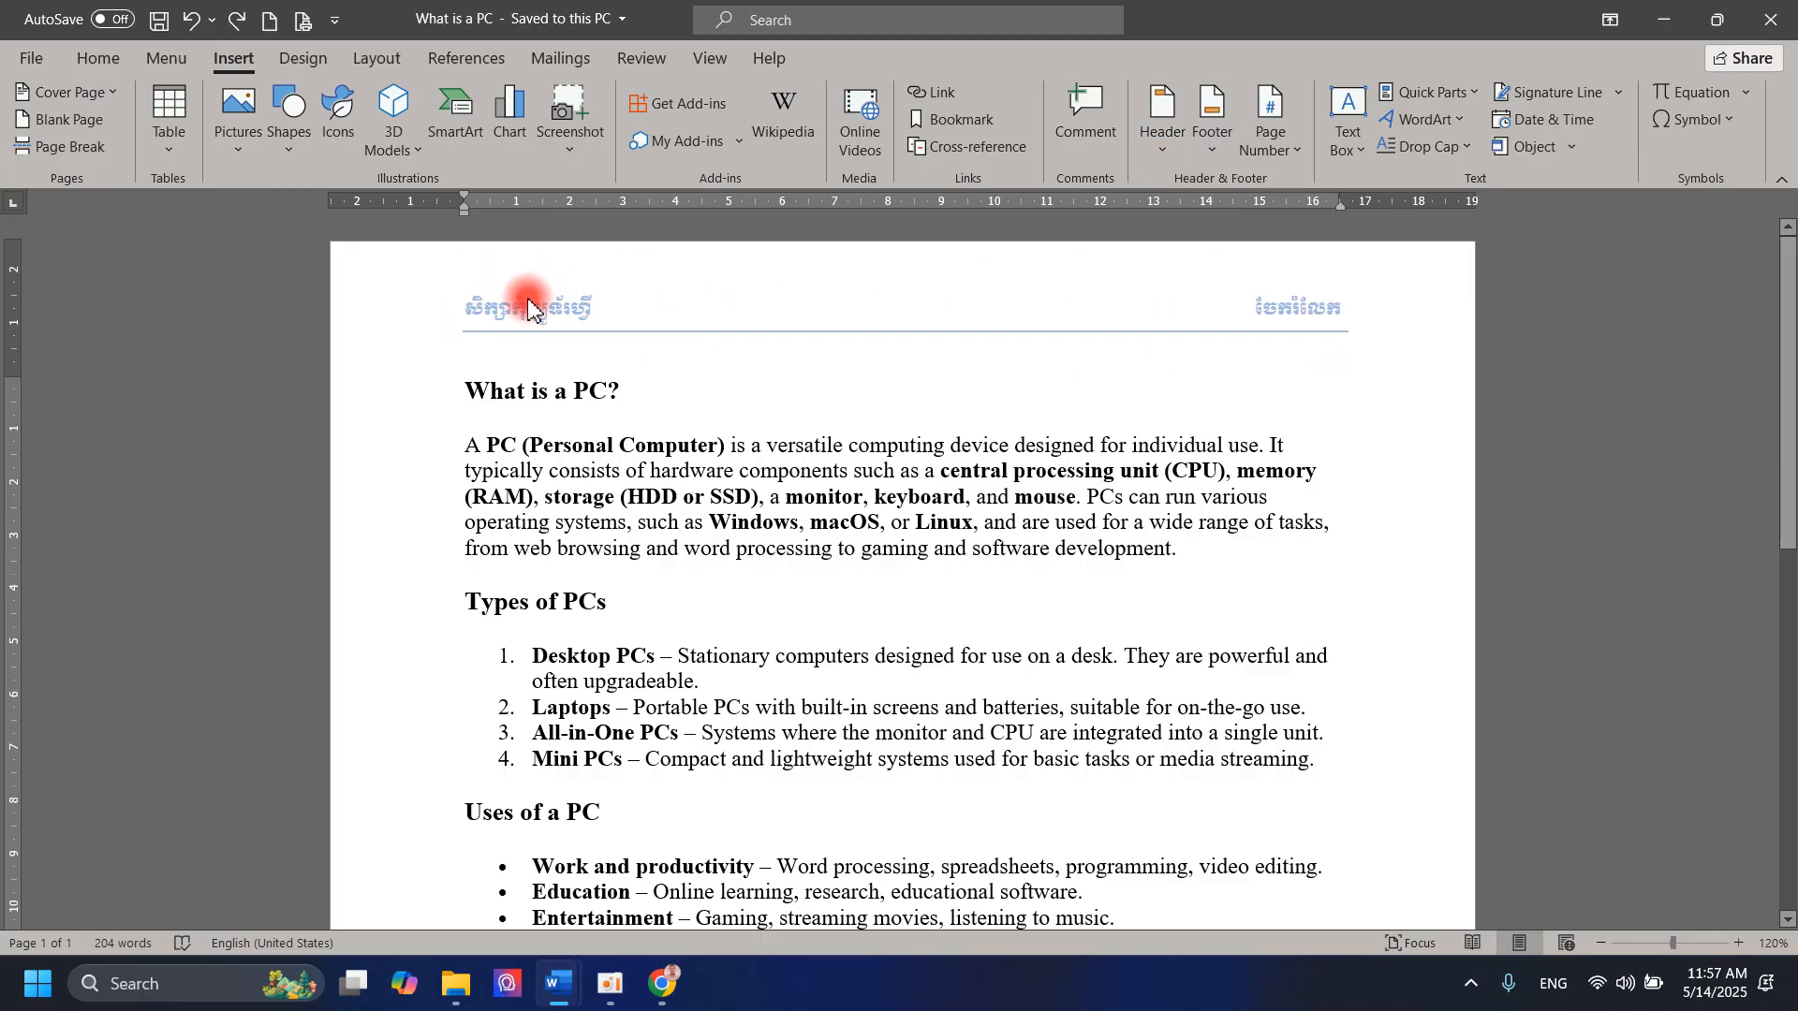
Step: Review the header and footer of the What is a PC document, and create a new blank document
scroll(1237, 322, down, 8)
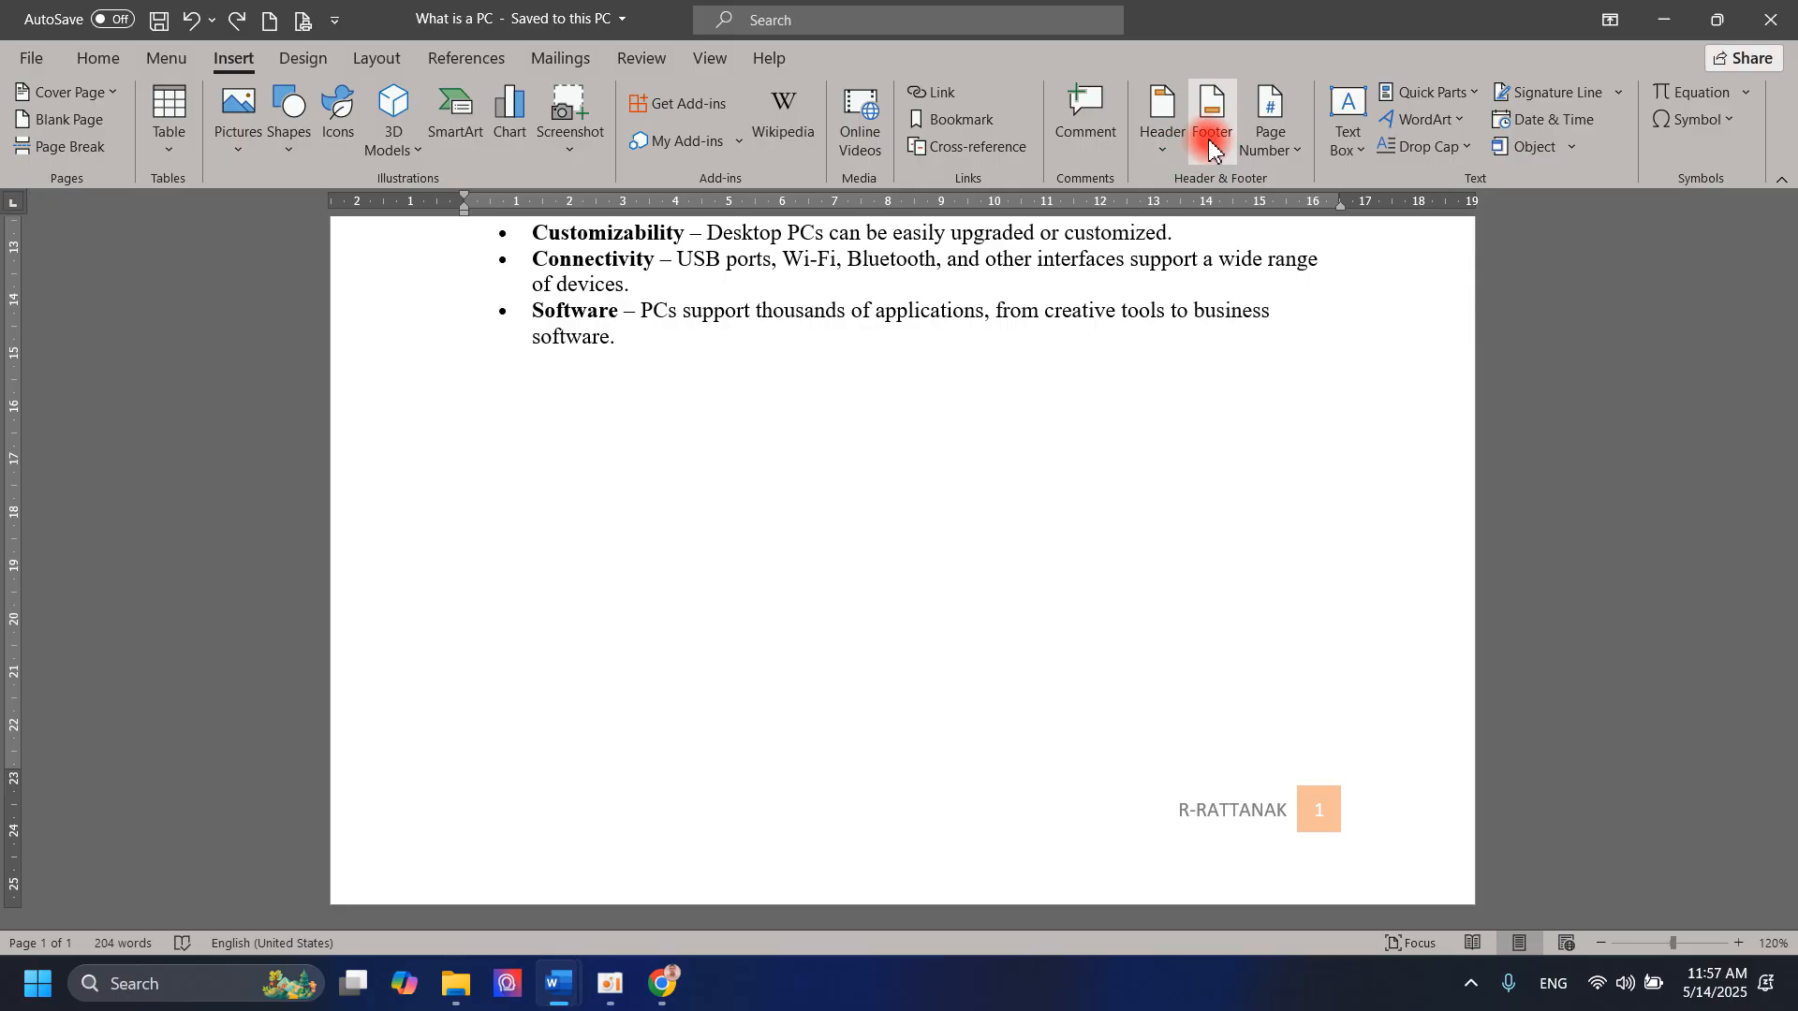
scroll(1191, 251, up, 8)
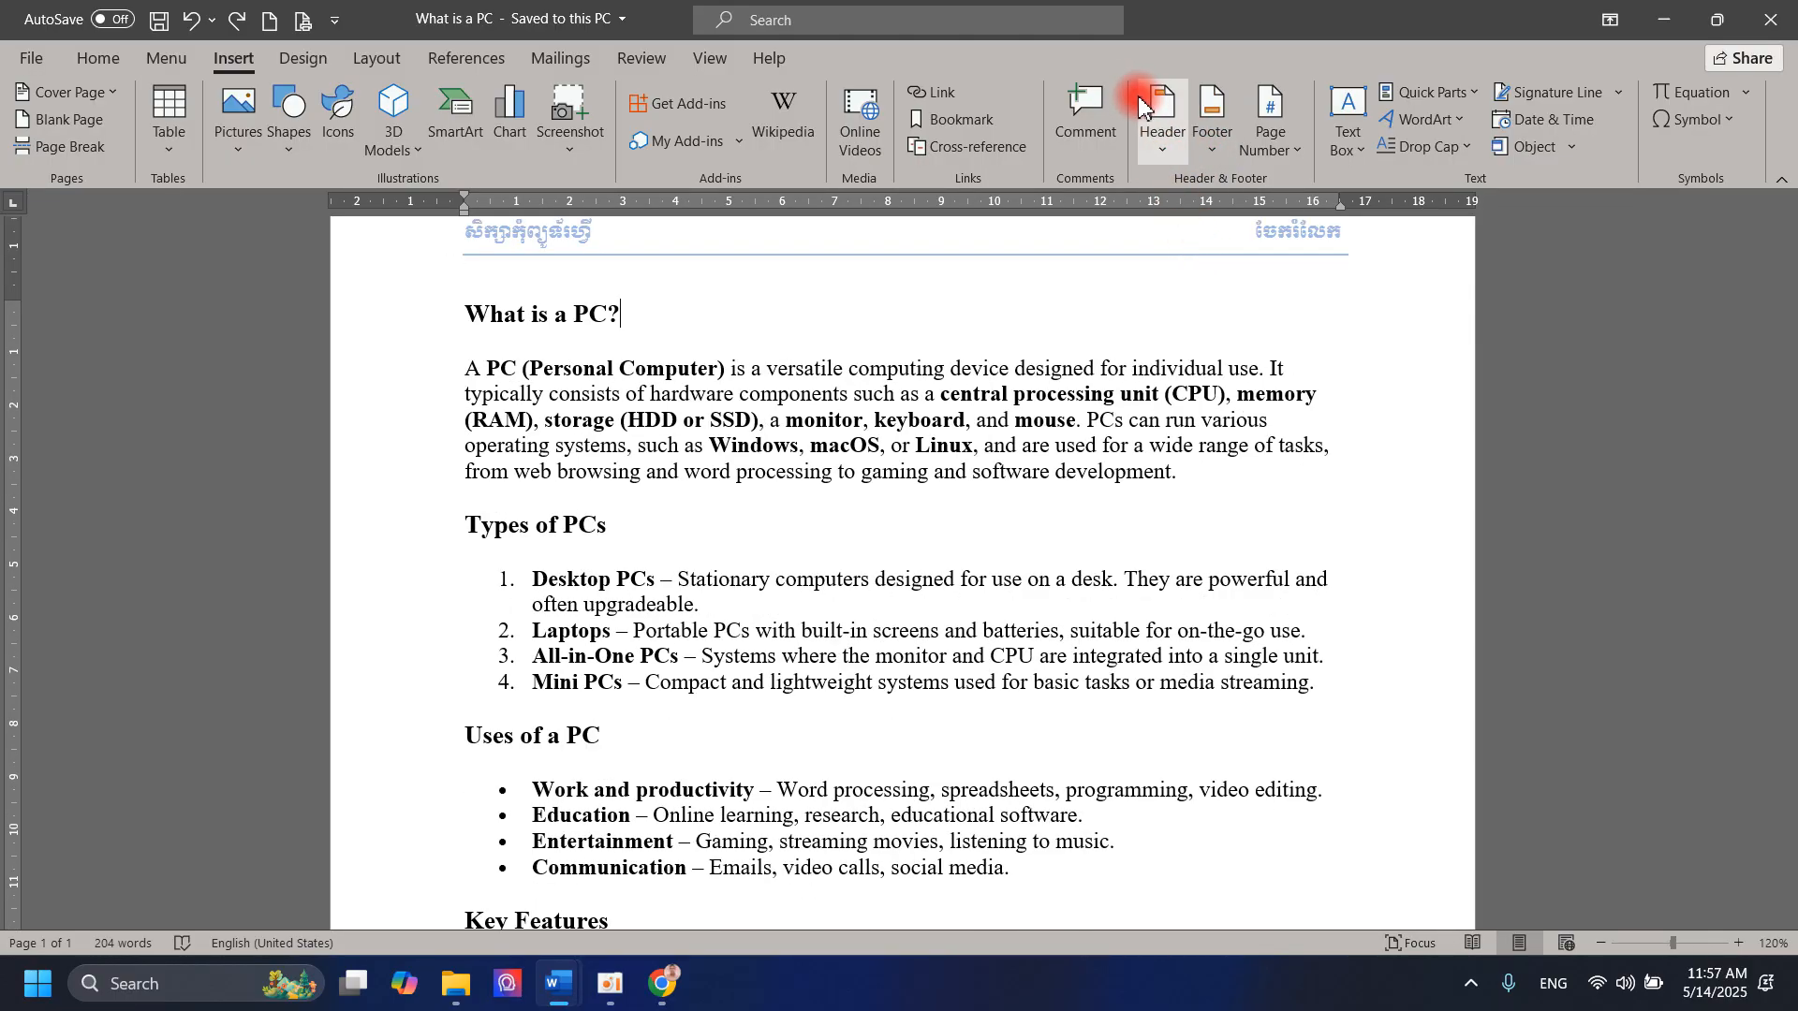
scroll(1026, 304, up, 2)
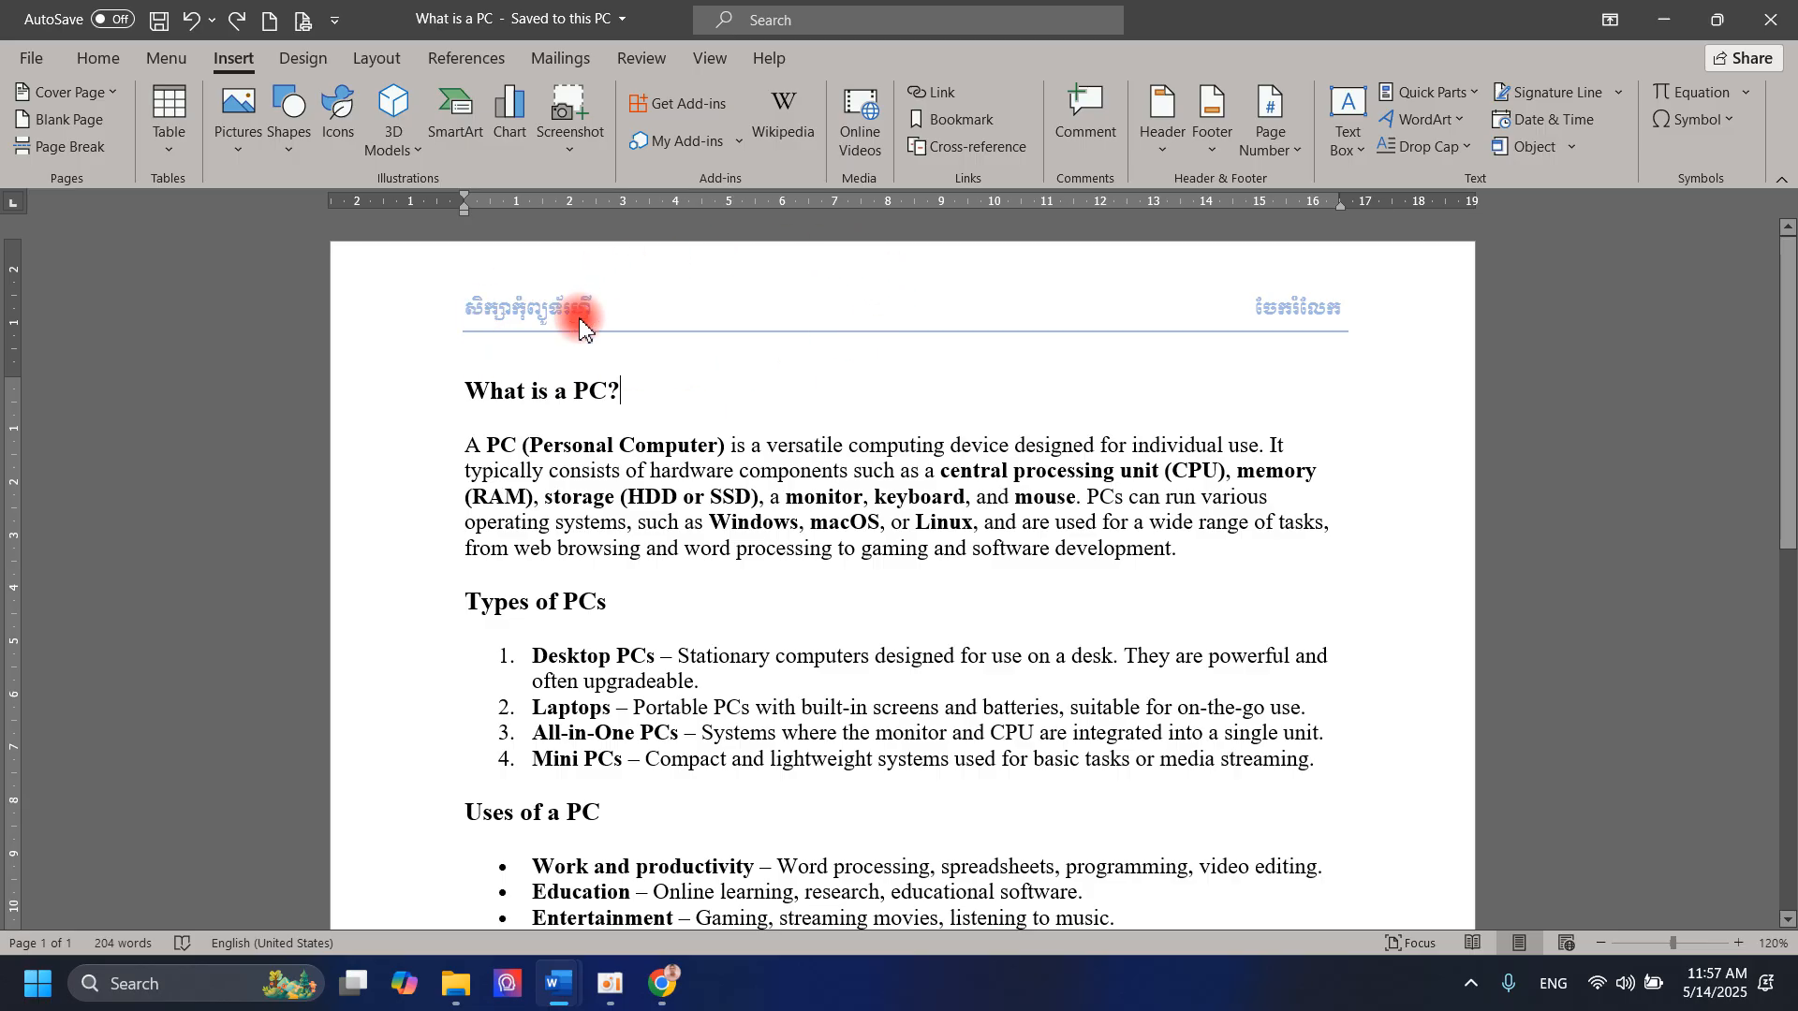
click(270, 19)
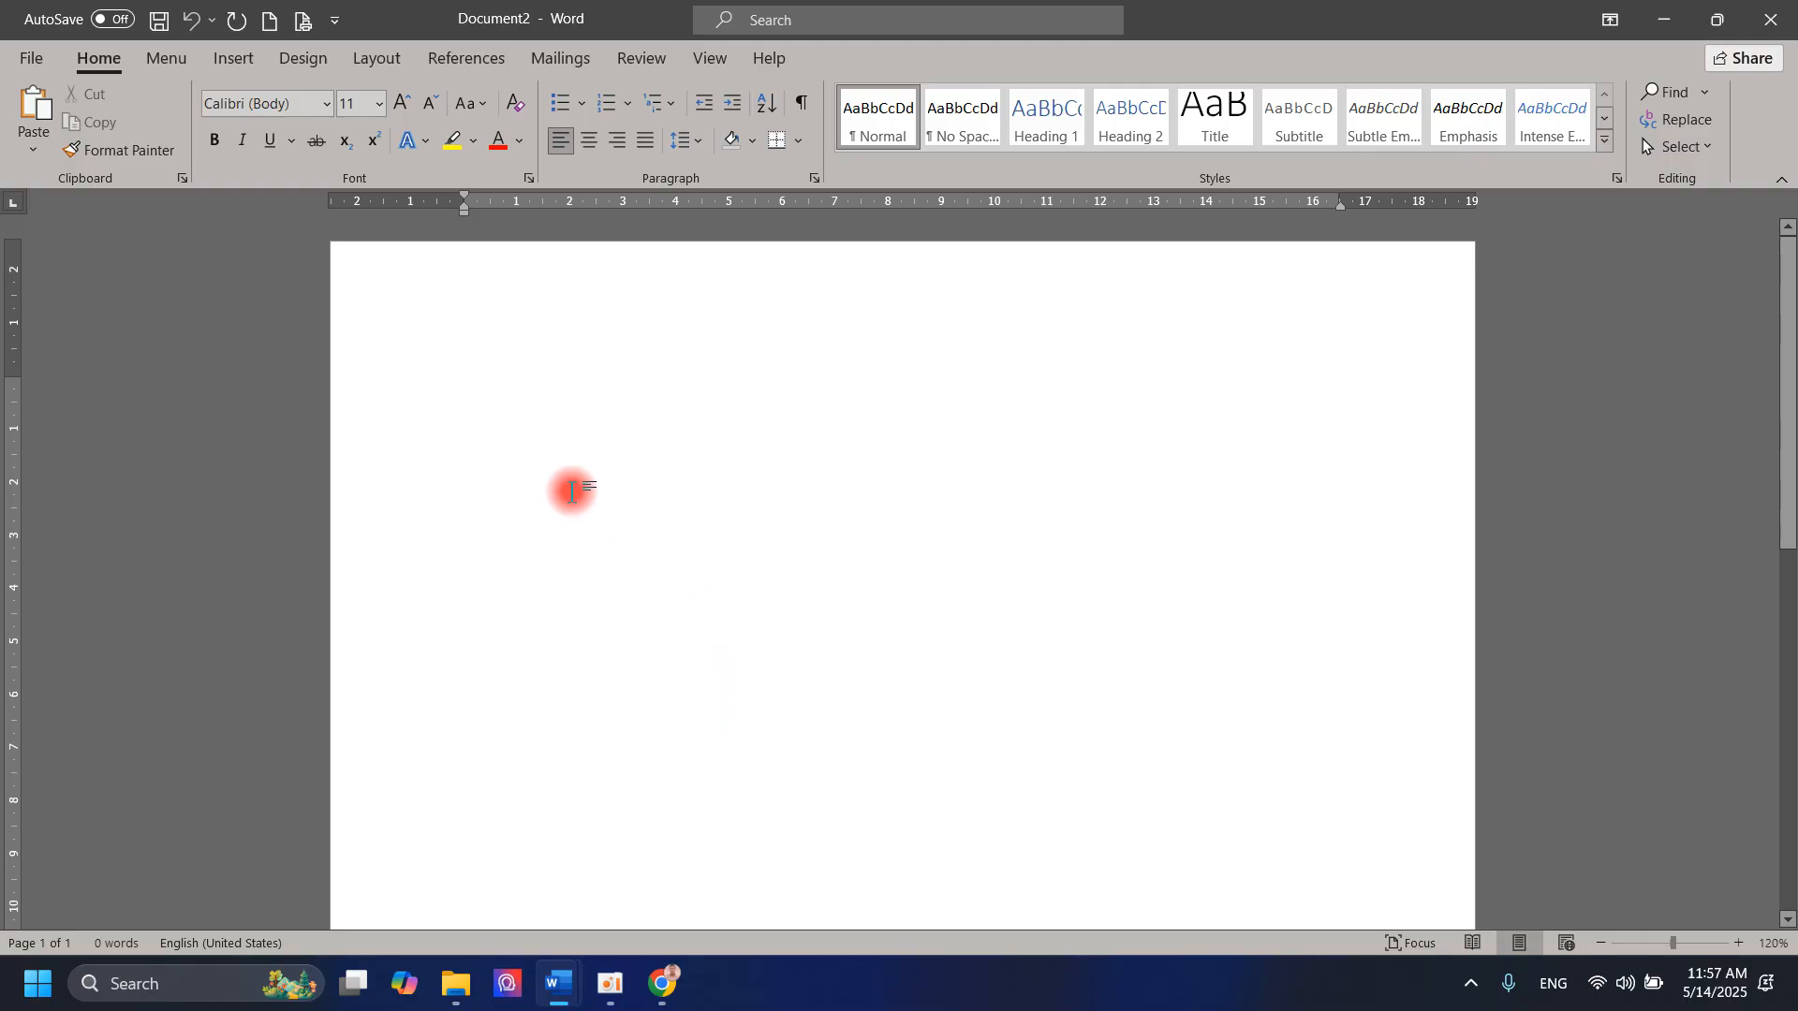
Step: Look at the header of the What is a PC document again and return to the blank Document2
click(559, 983)
click(633, 898)
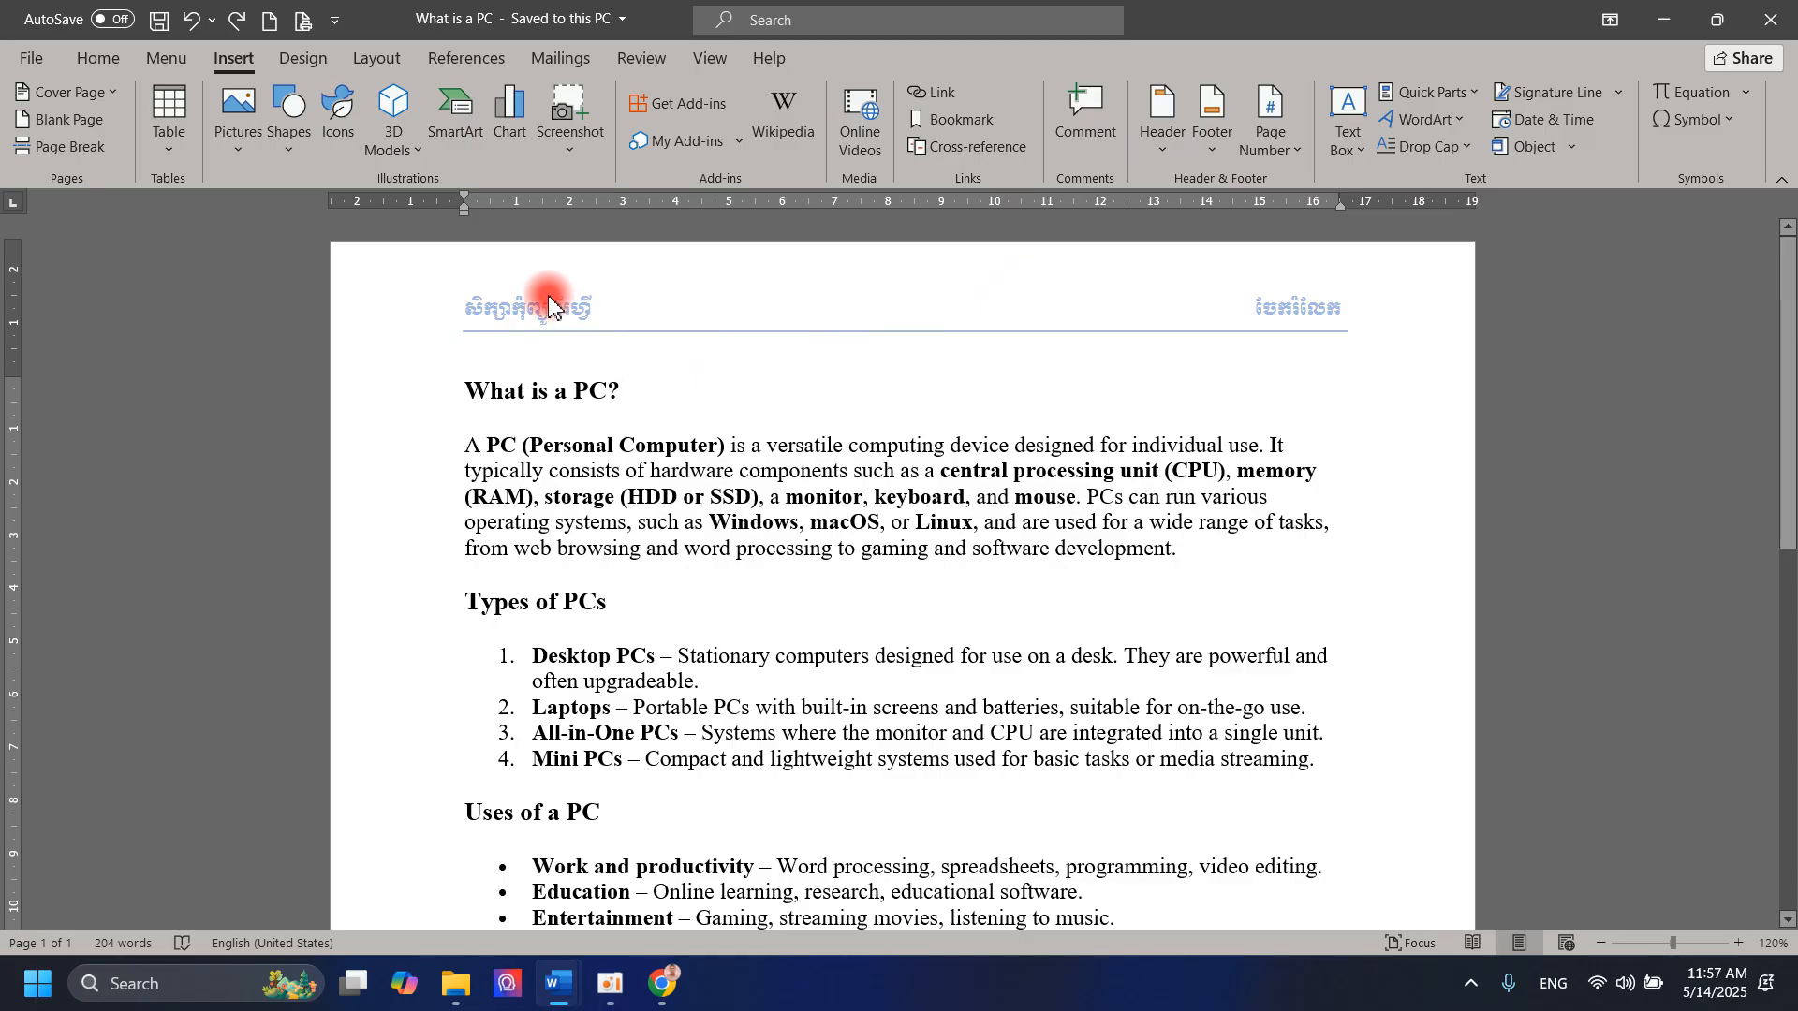
mouse_move(558, 983)
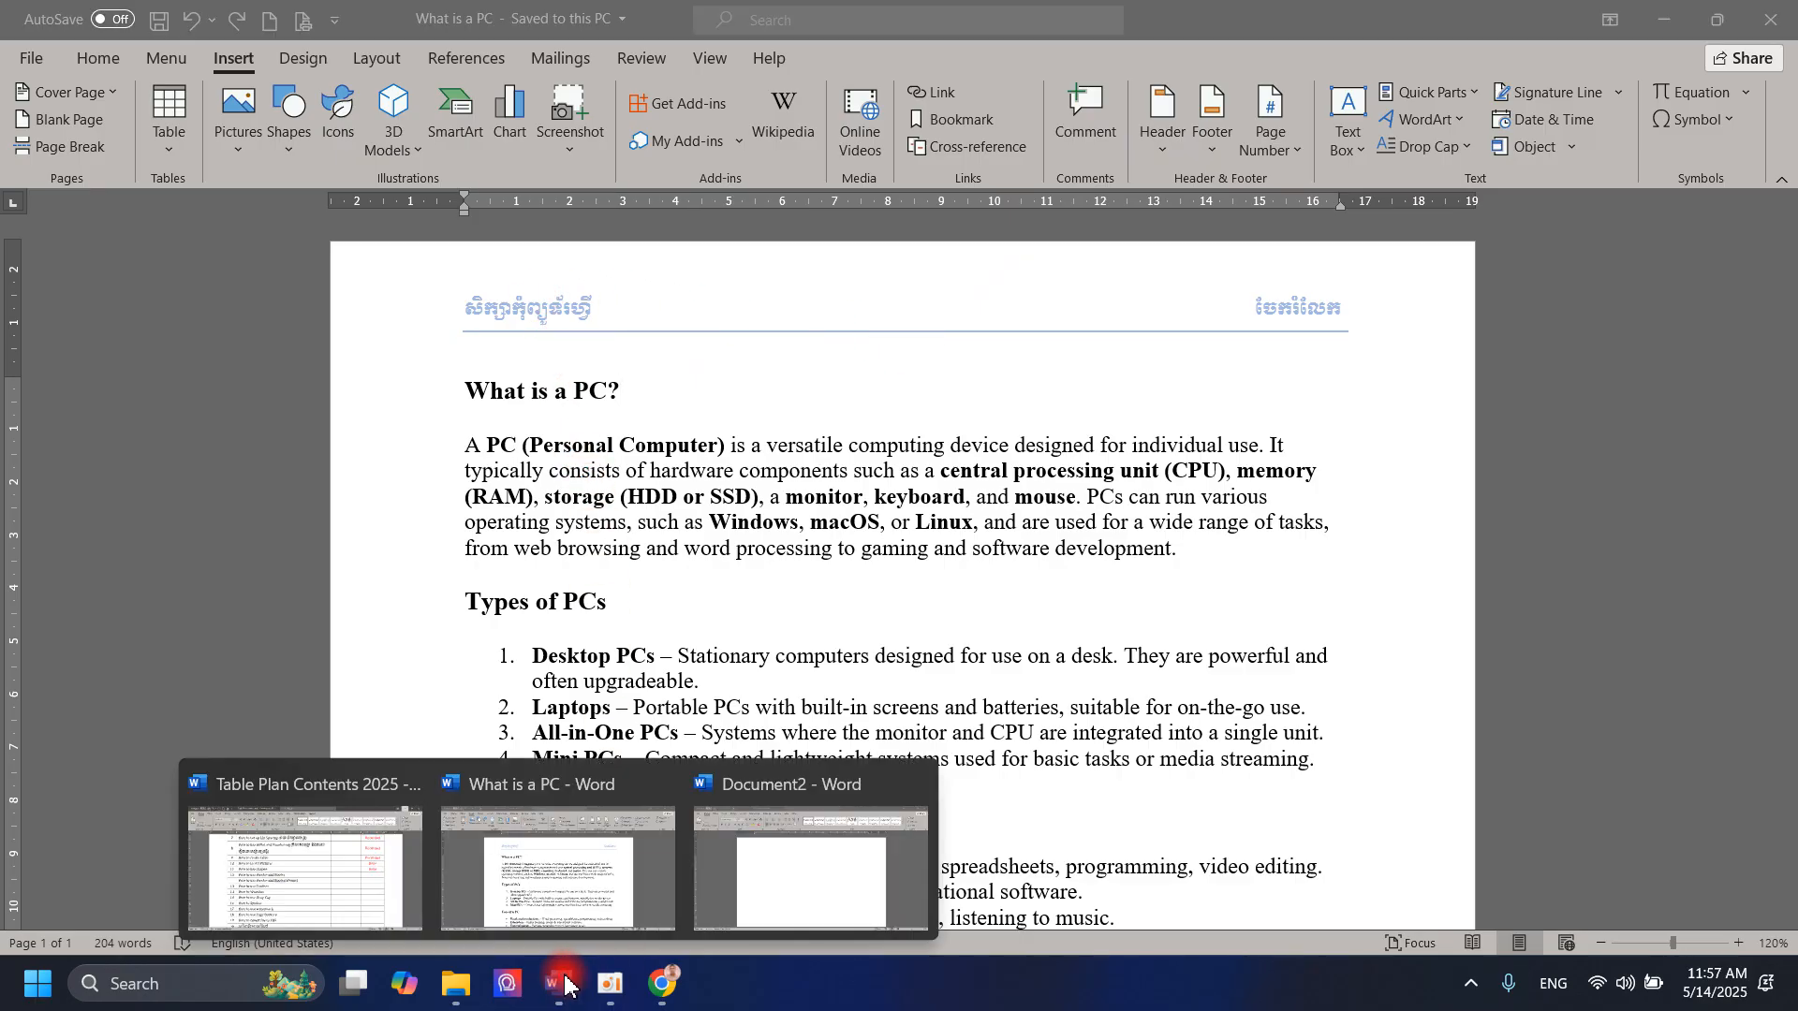
click(877, 852)
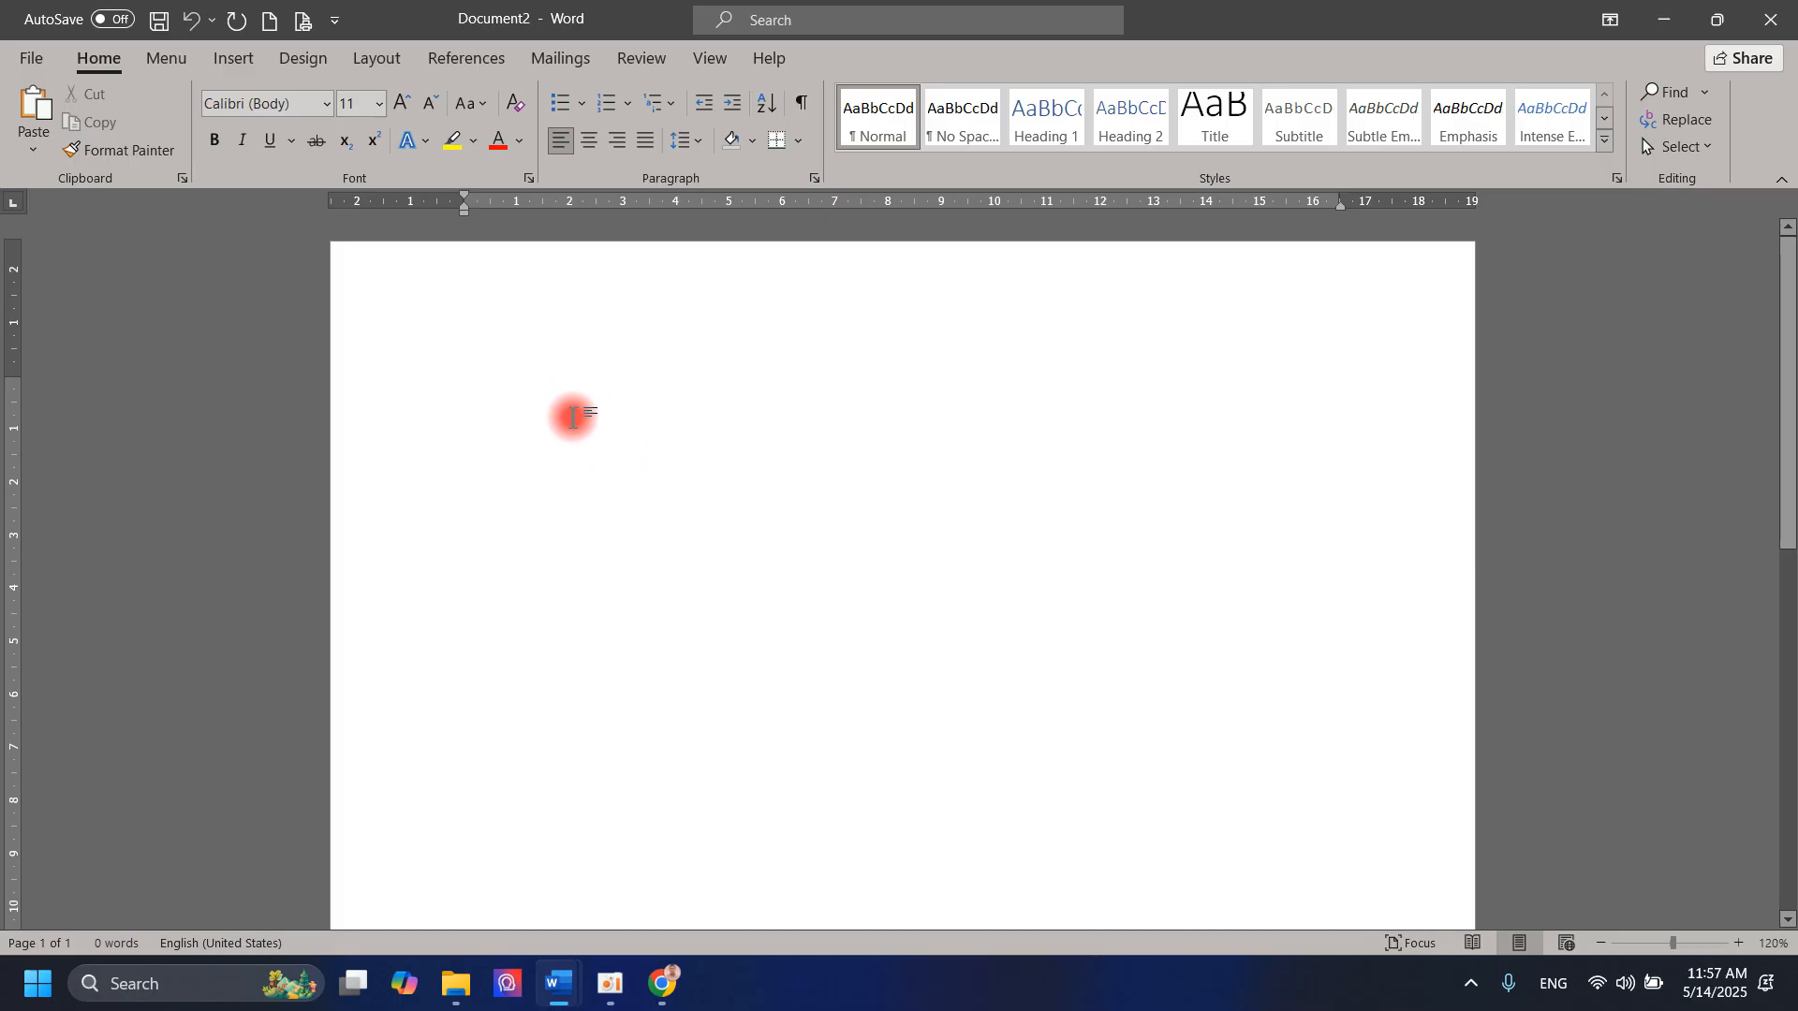
Step: Browse the built-in header designs and insert the Integral header in the blank document
click(236, 60)
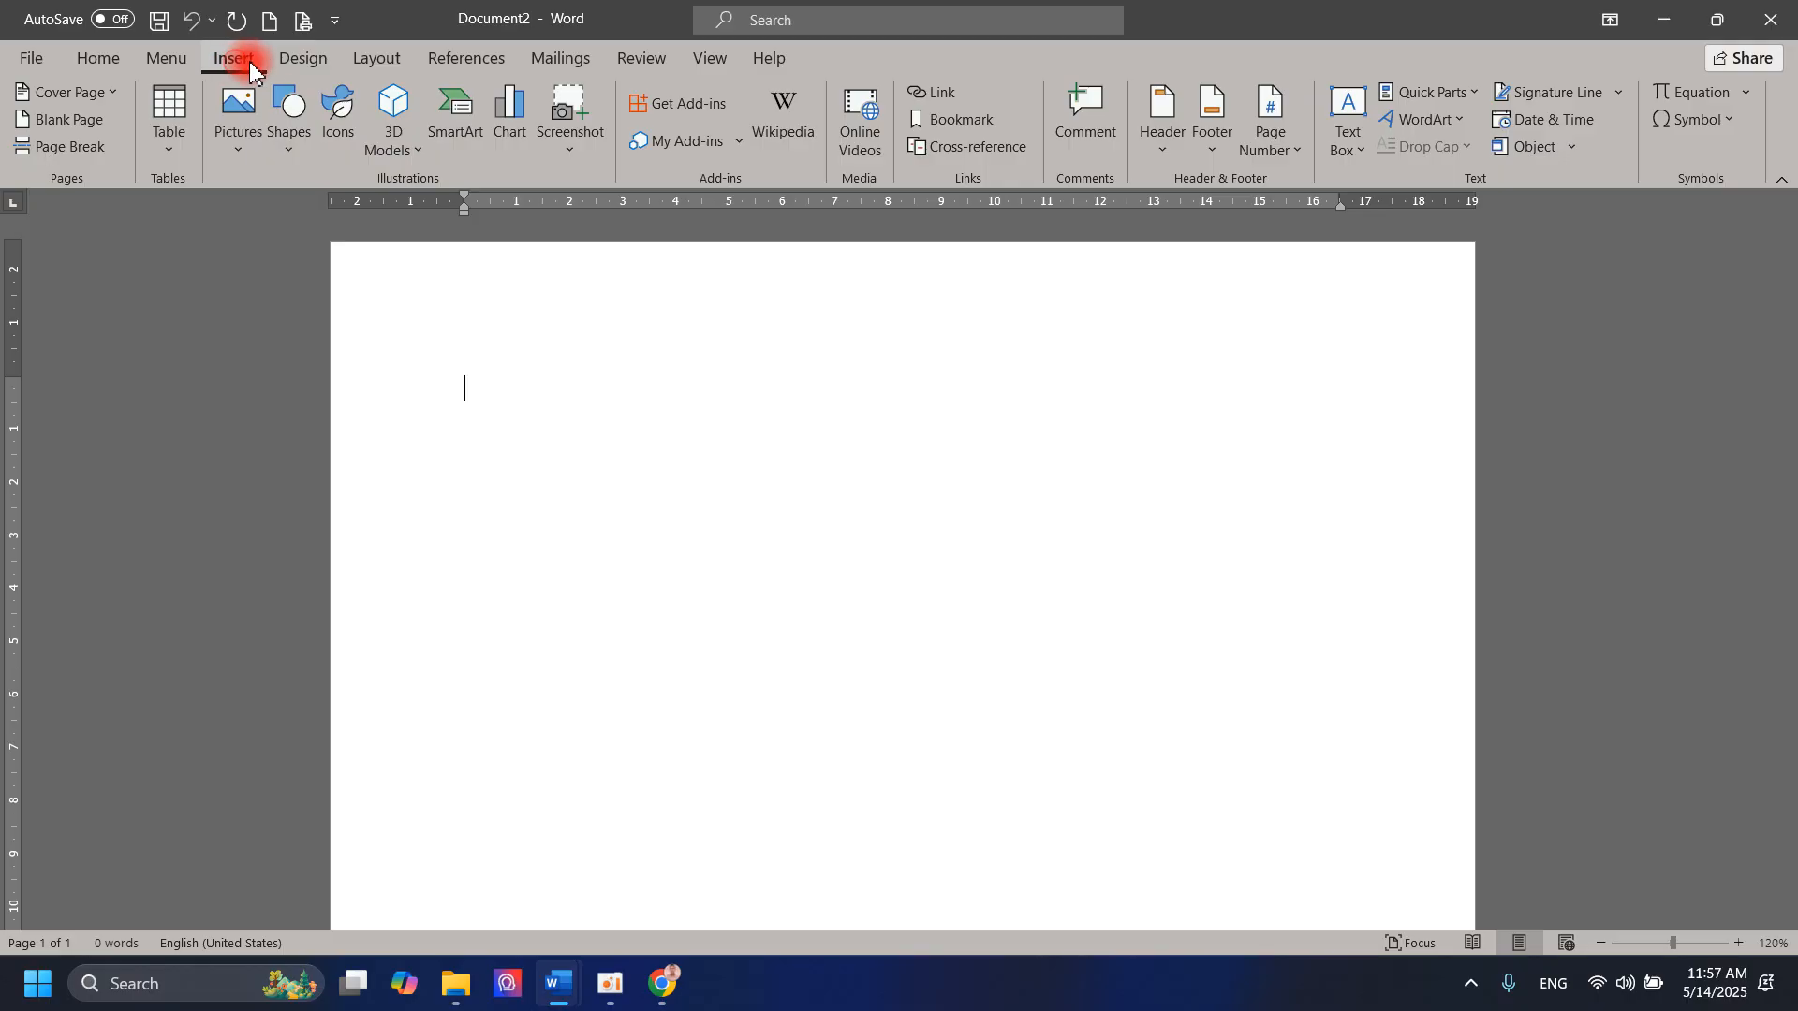
click(1164, 150)
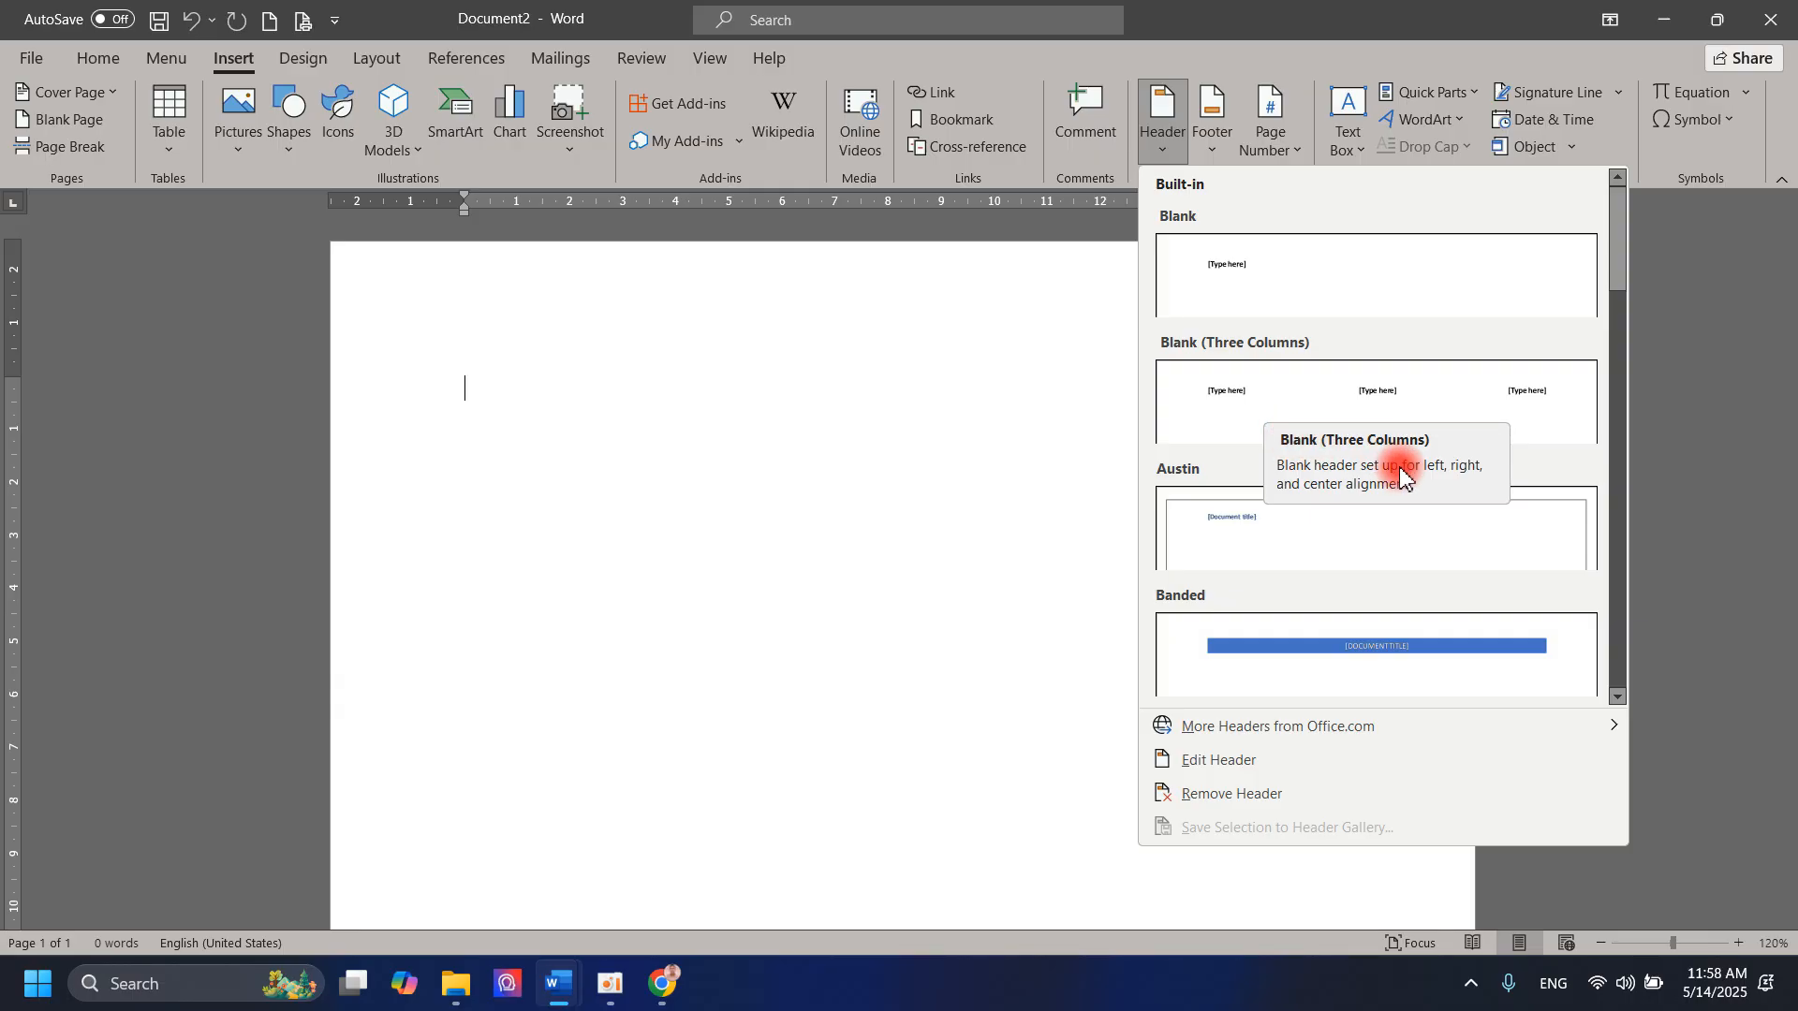
drag(1621, 269, 1666, 486)
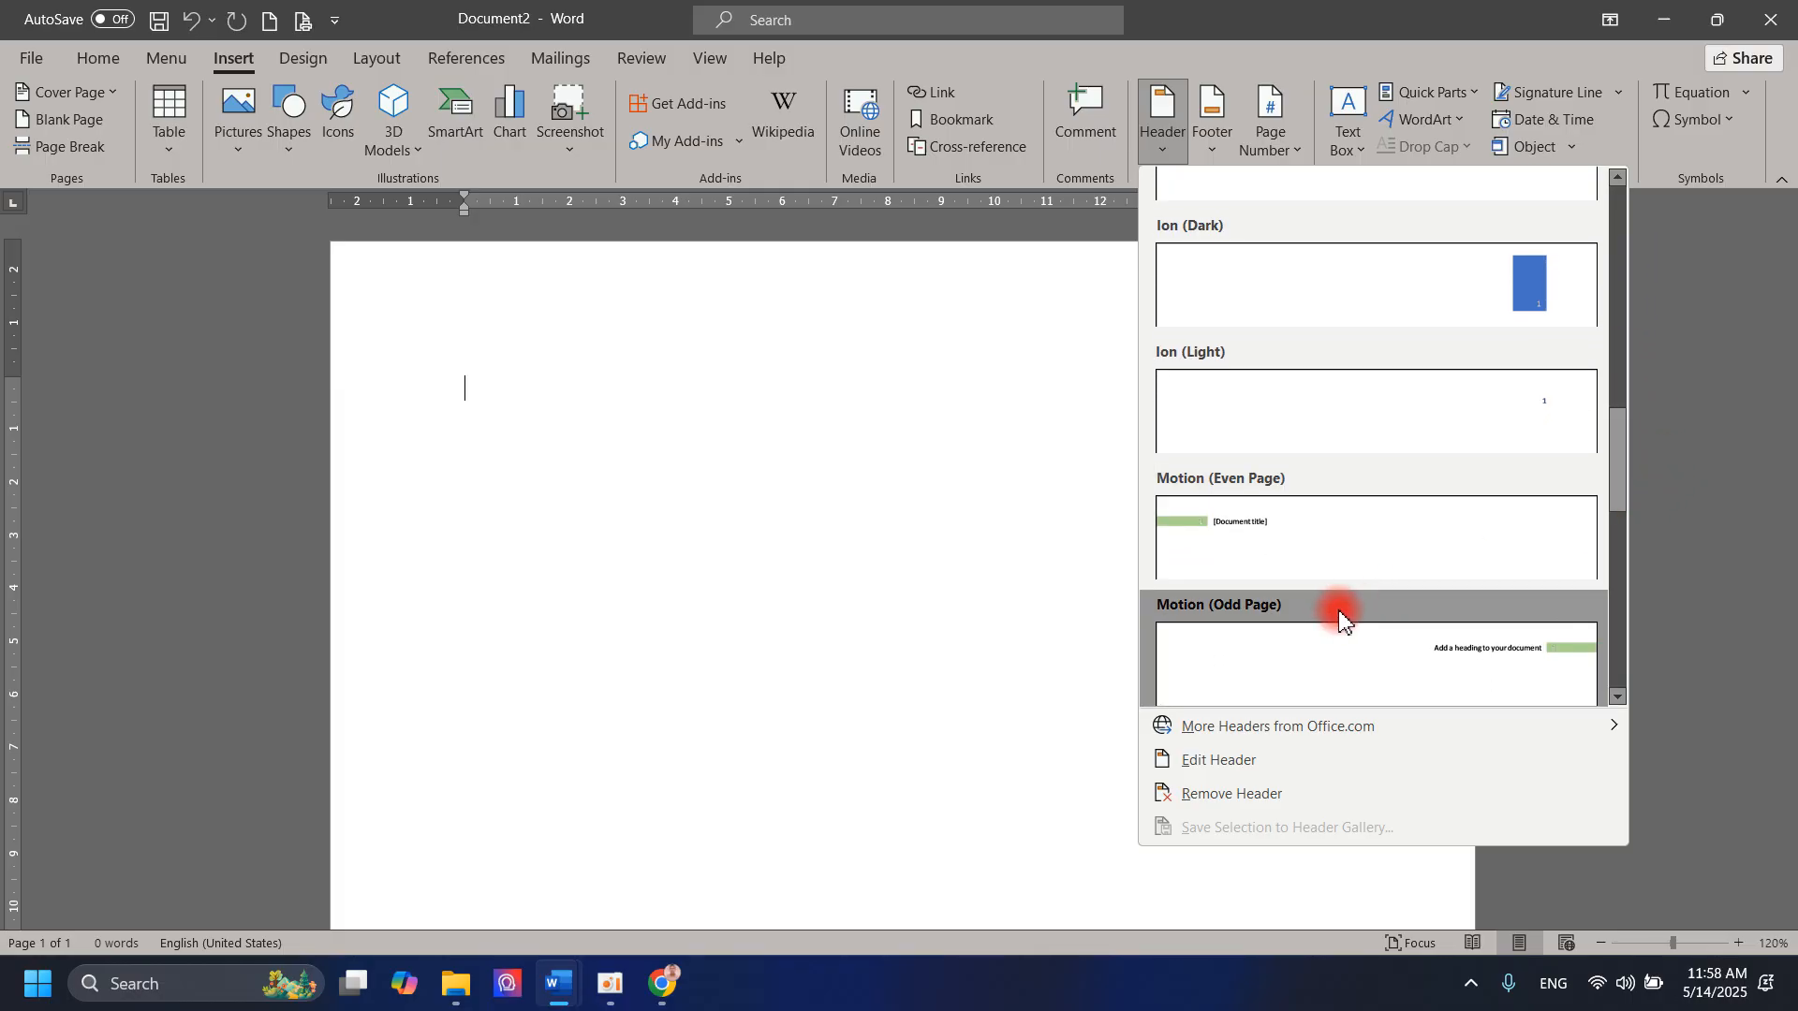
scroll(1341, 614, down, 5)
scroll(1470, 575, up, 3)
scroll(1466, 585, down, 3)
scroll(1467, 587, down, 1)
scroll(1461, 581, up, 12)
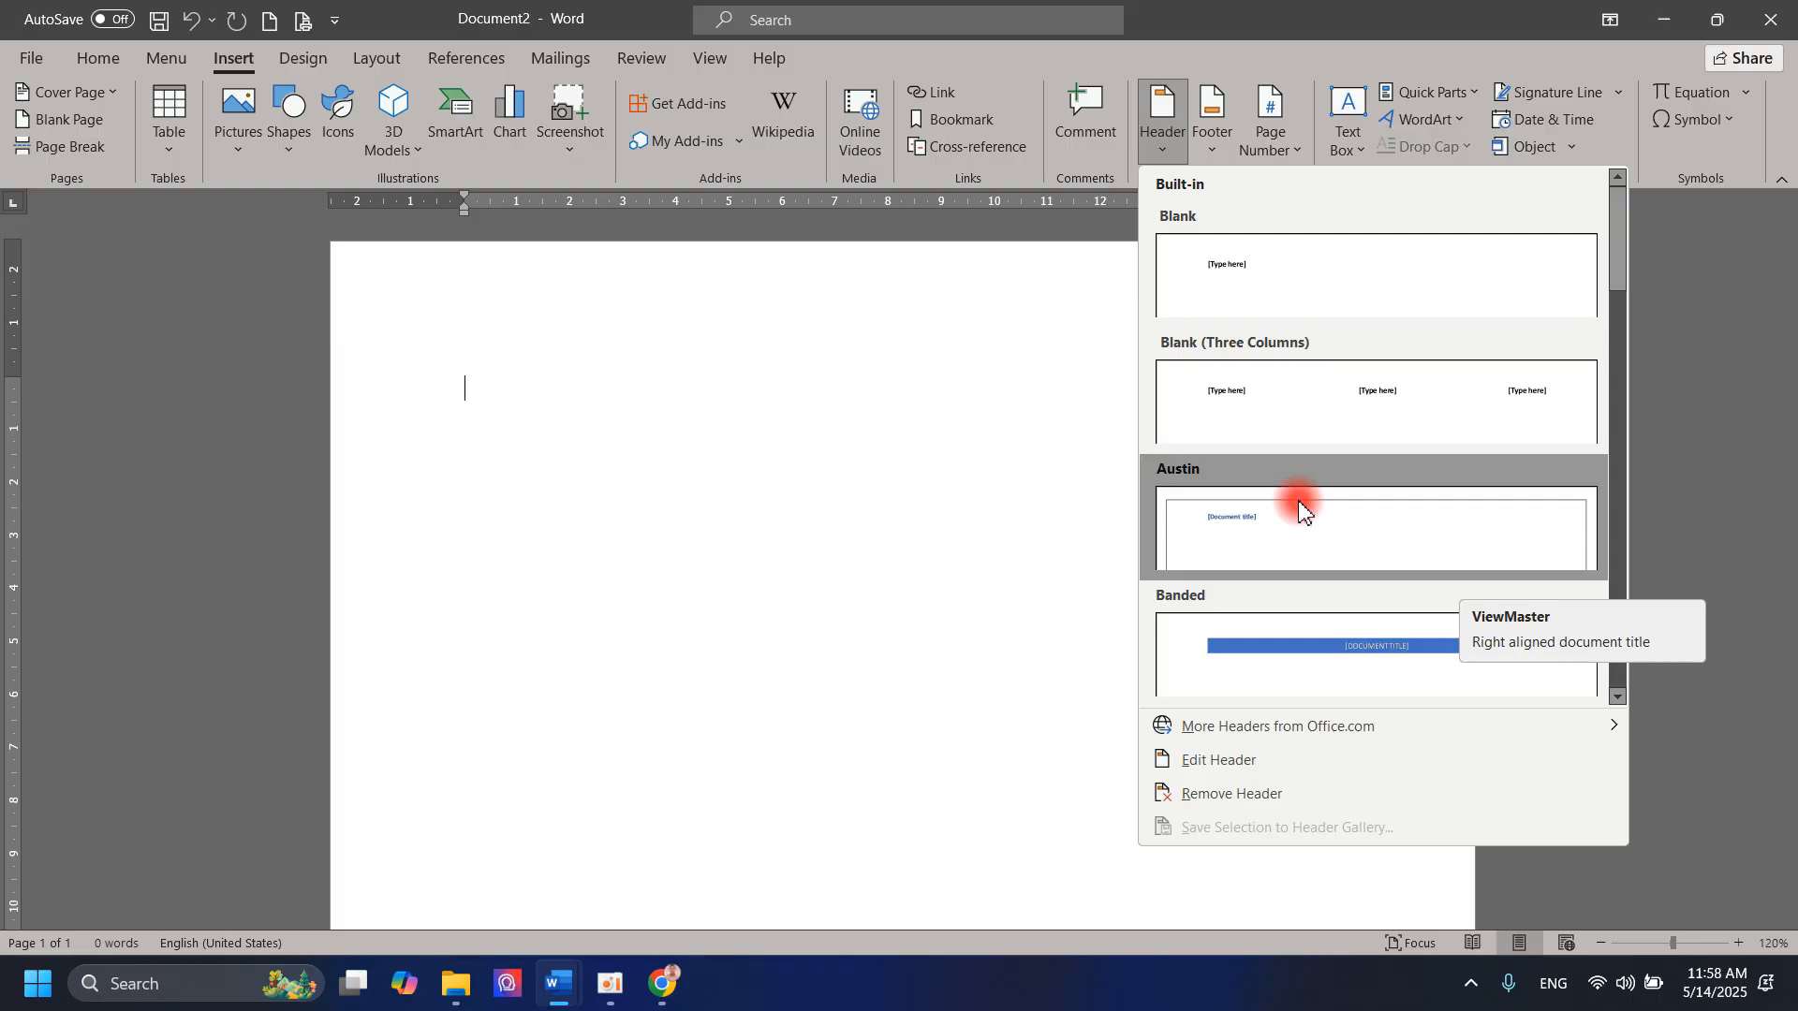
scroll(1311, 477, down, 5)
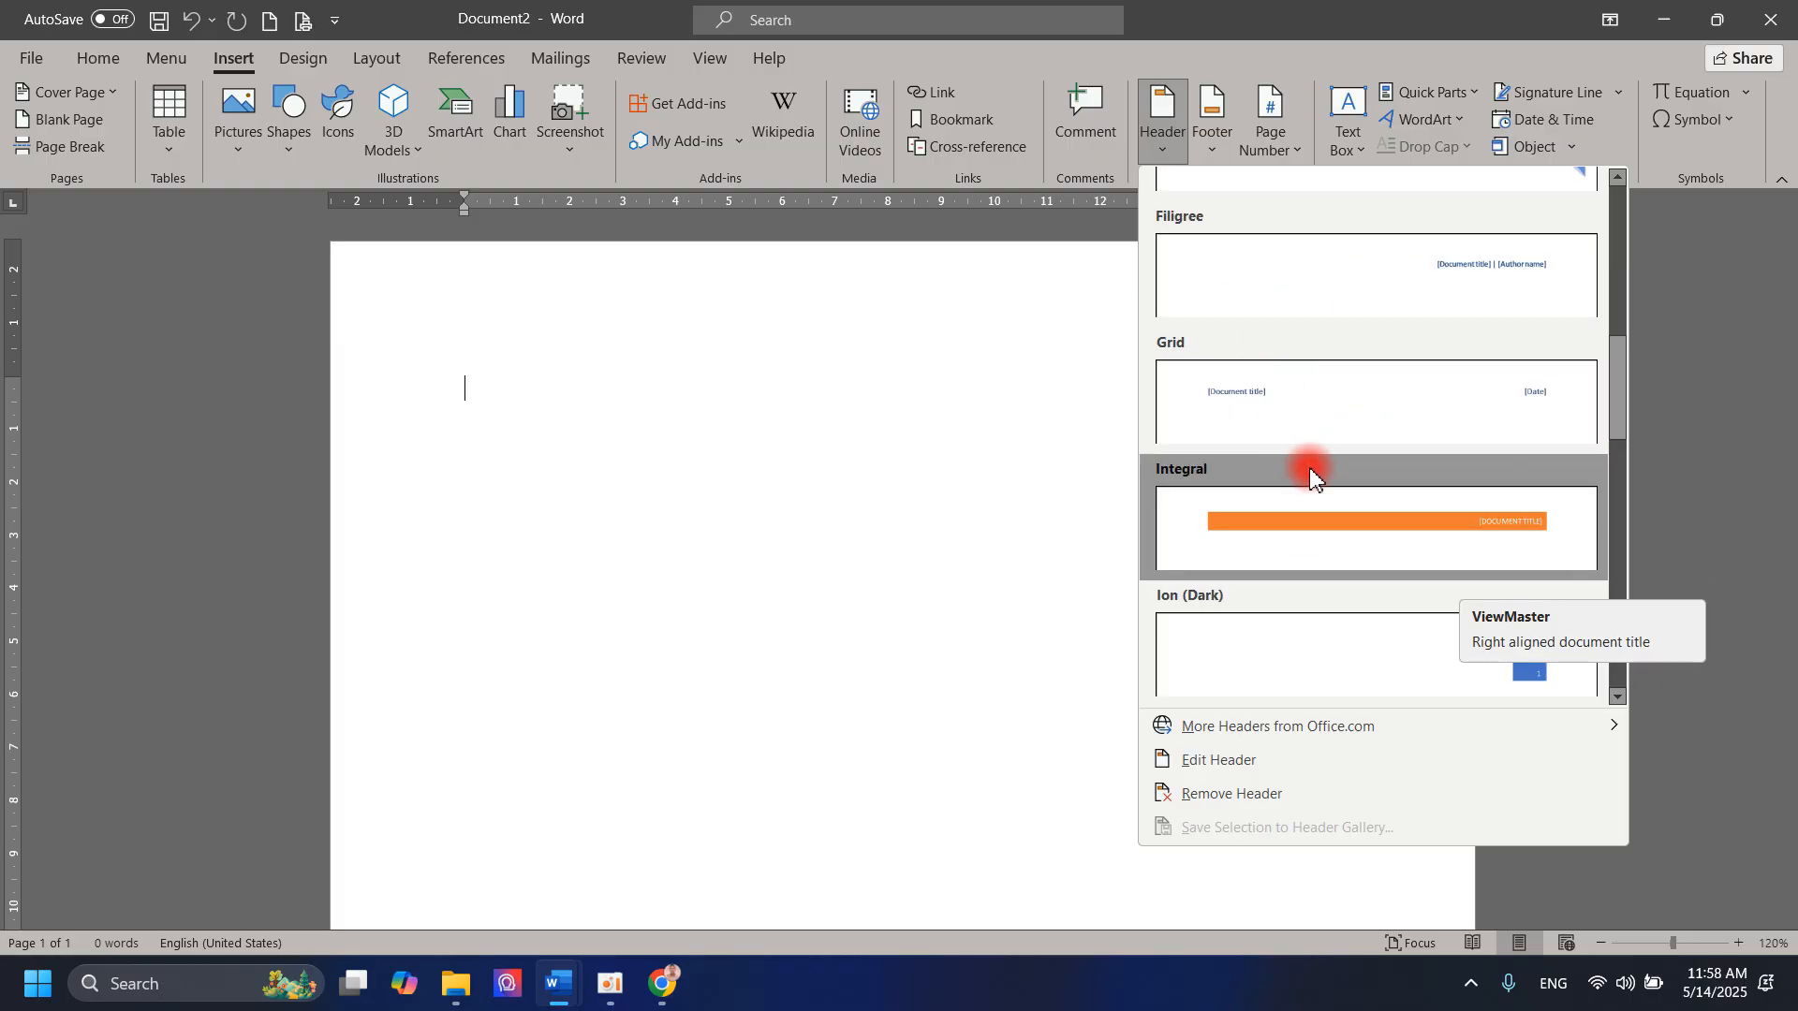
click(1358, 518)
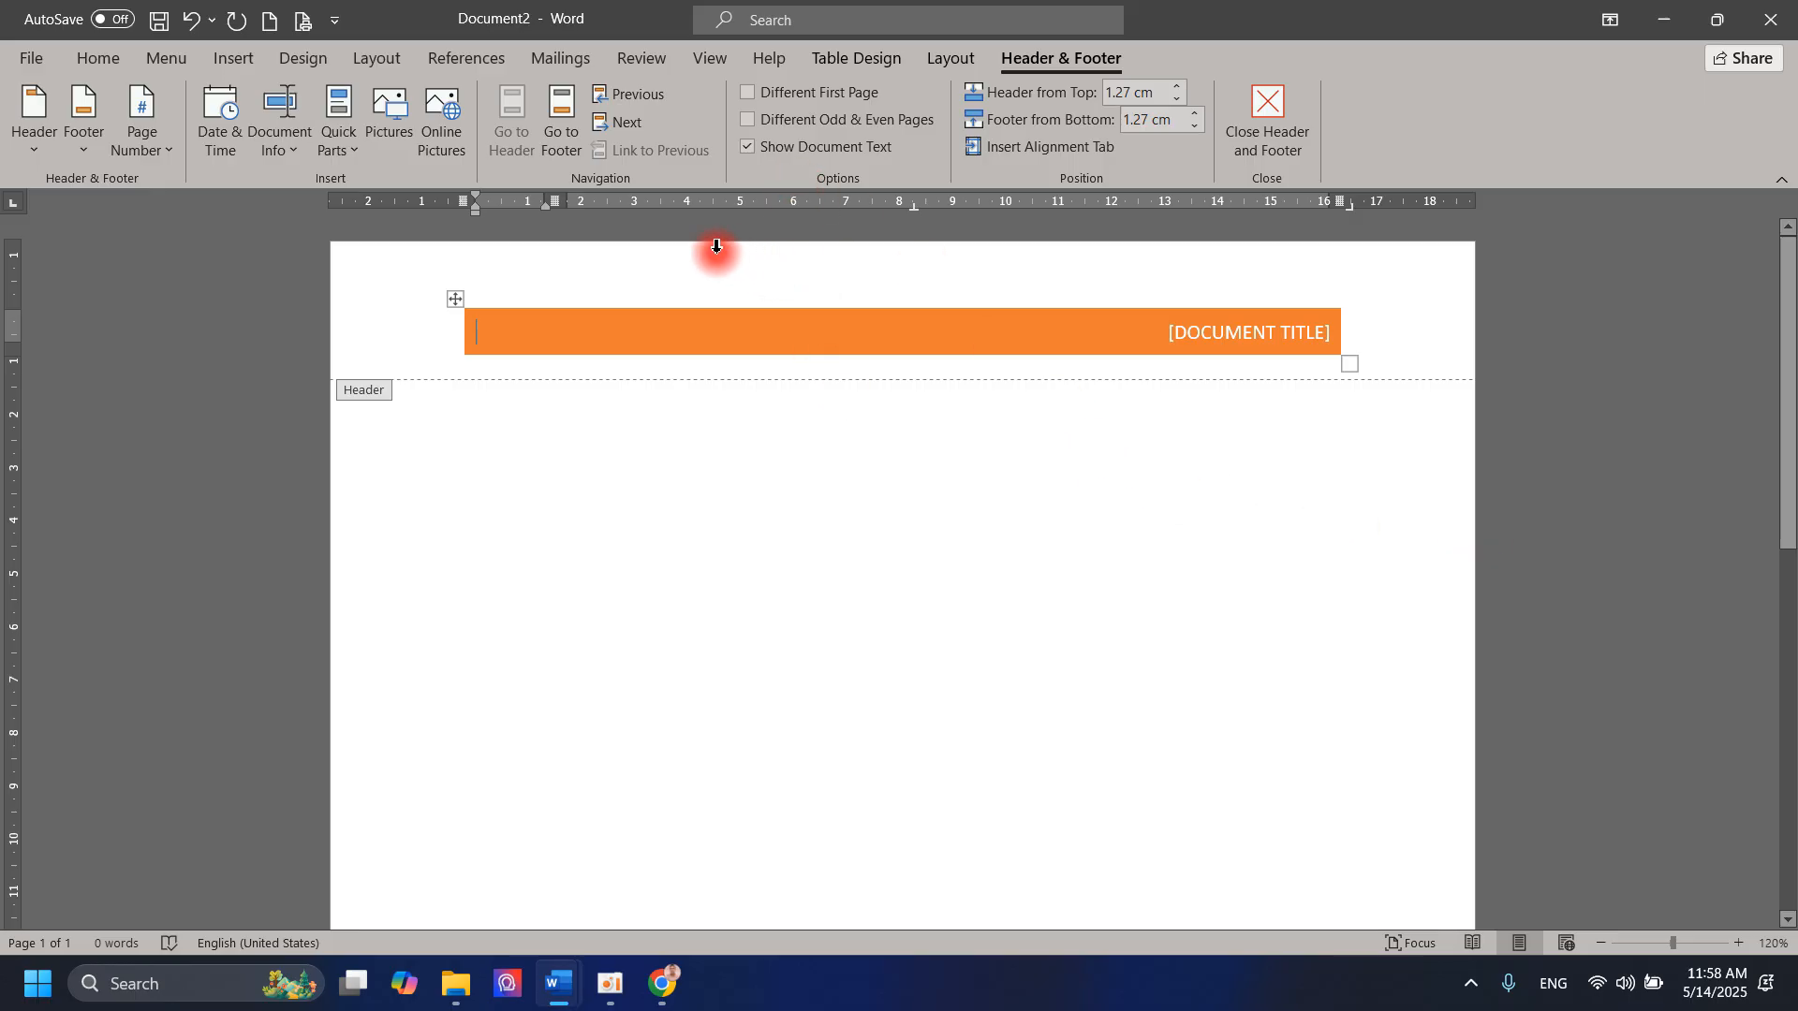
Step: Try the Blank, Blank (Three Columns) and Austin header designs in turn on the page
click(19, 124)
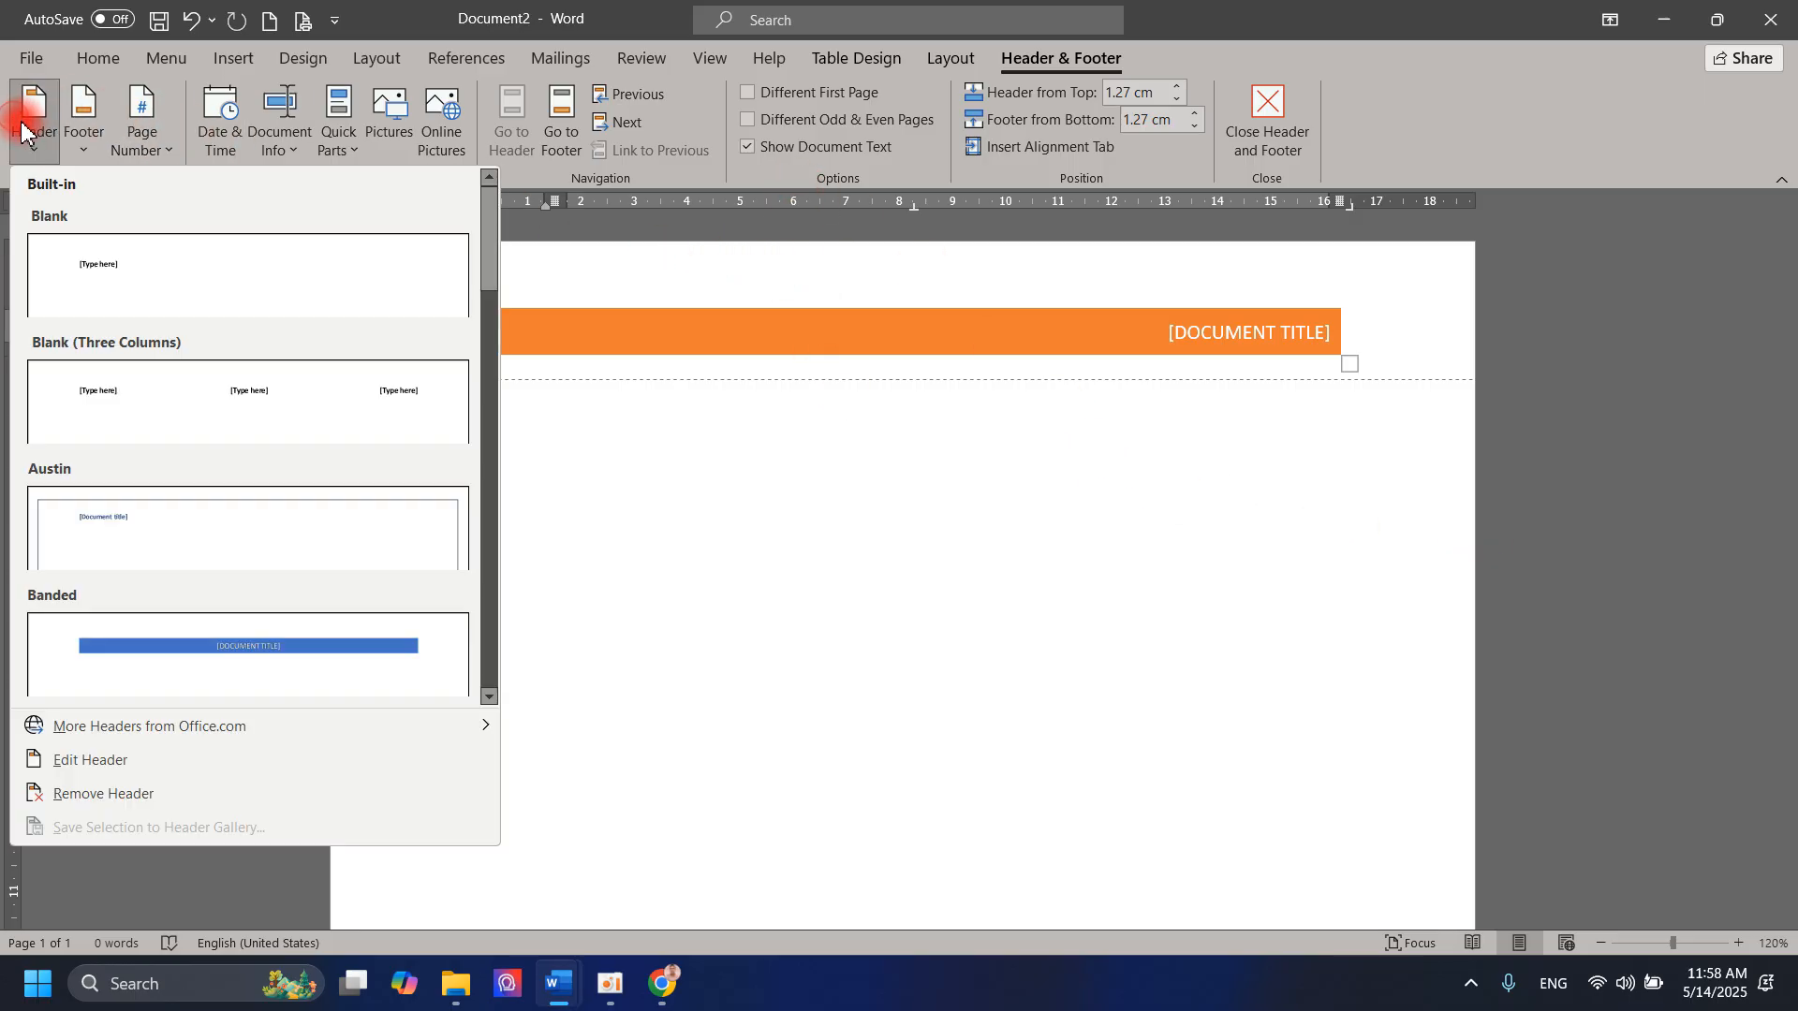
click(67, 264)
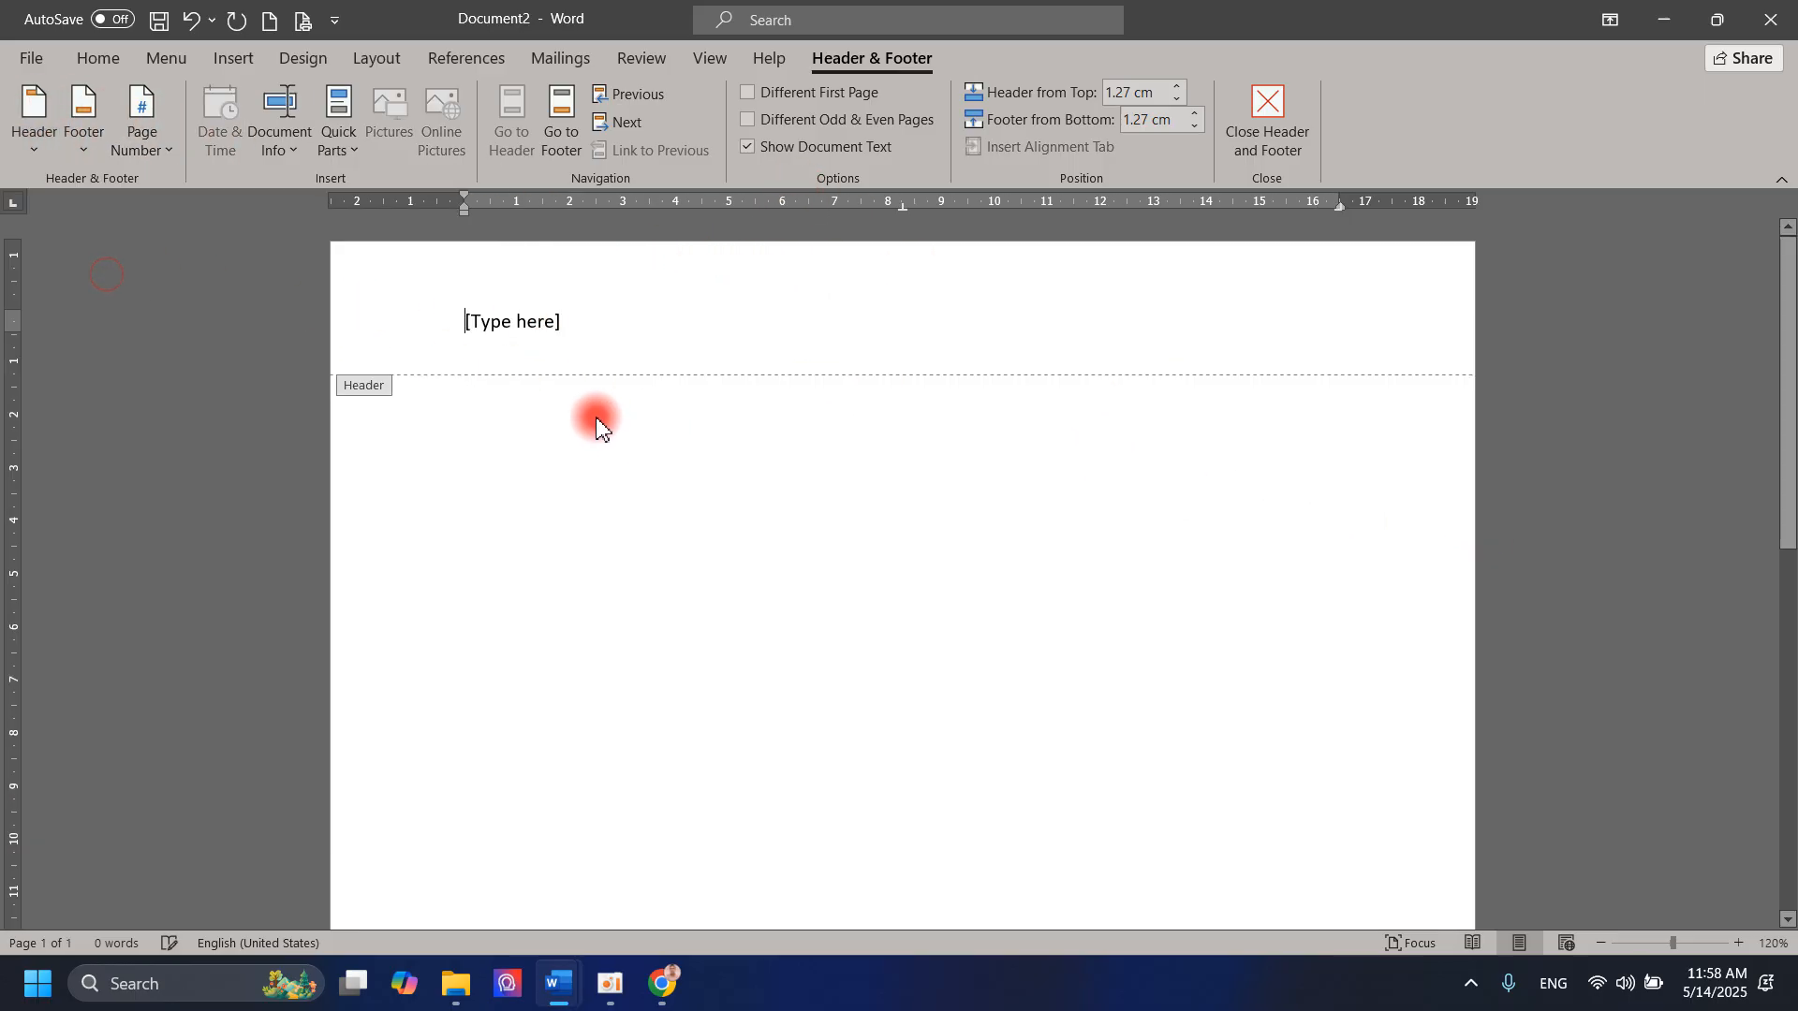
click(28, 107)
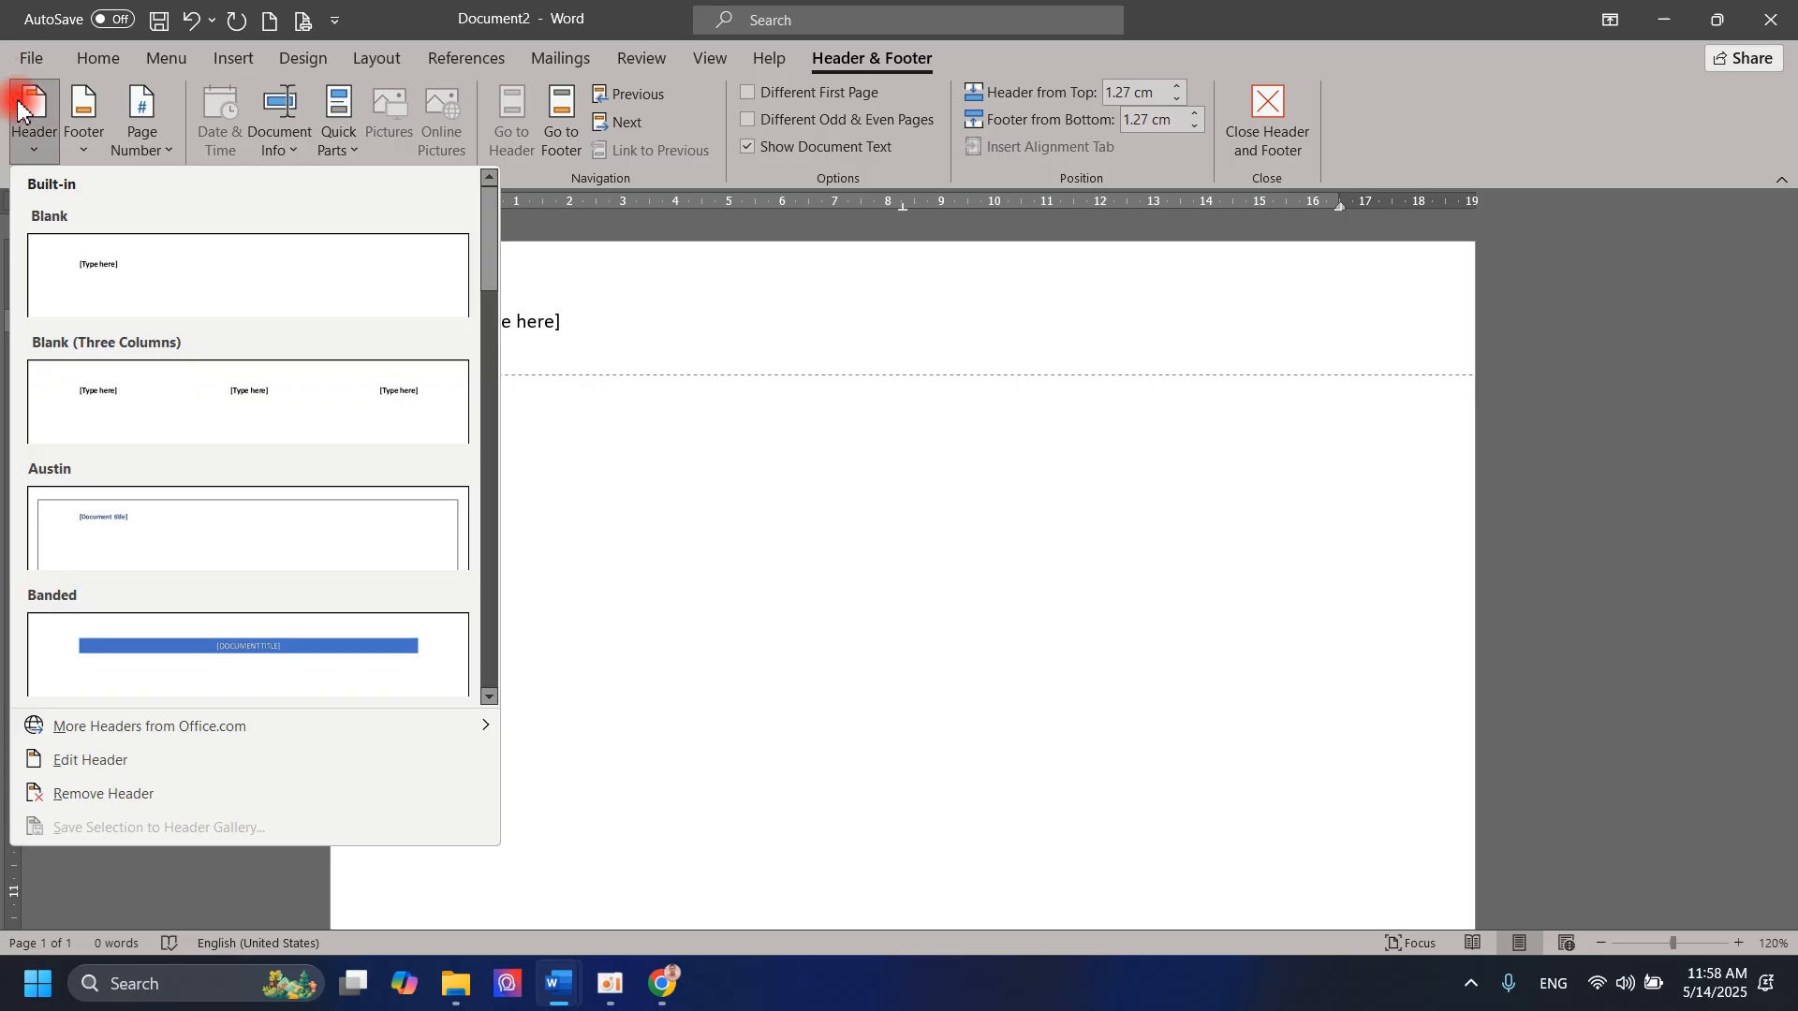
click(177, 389)
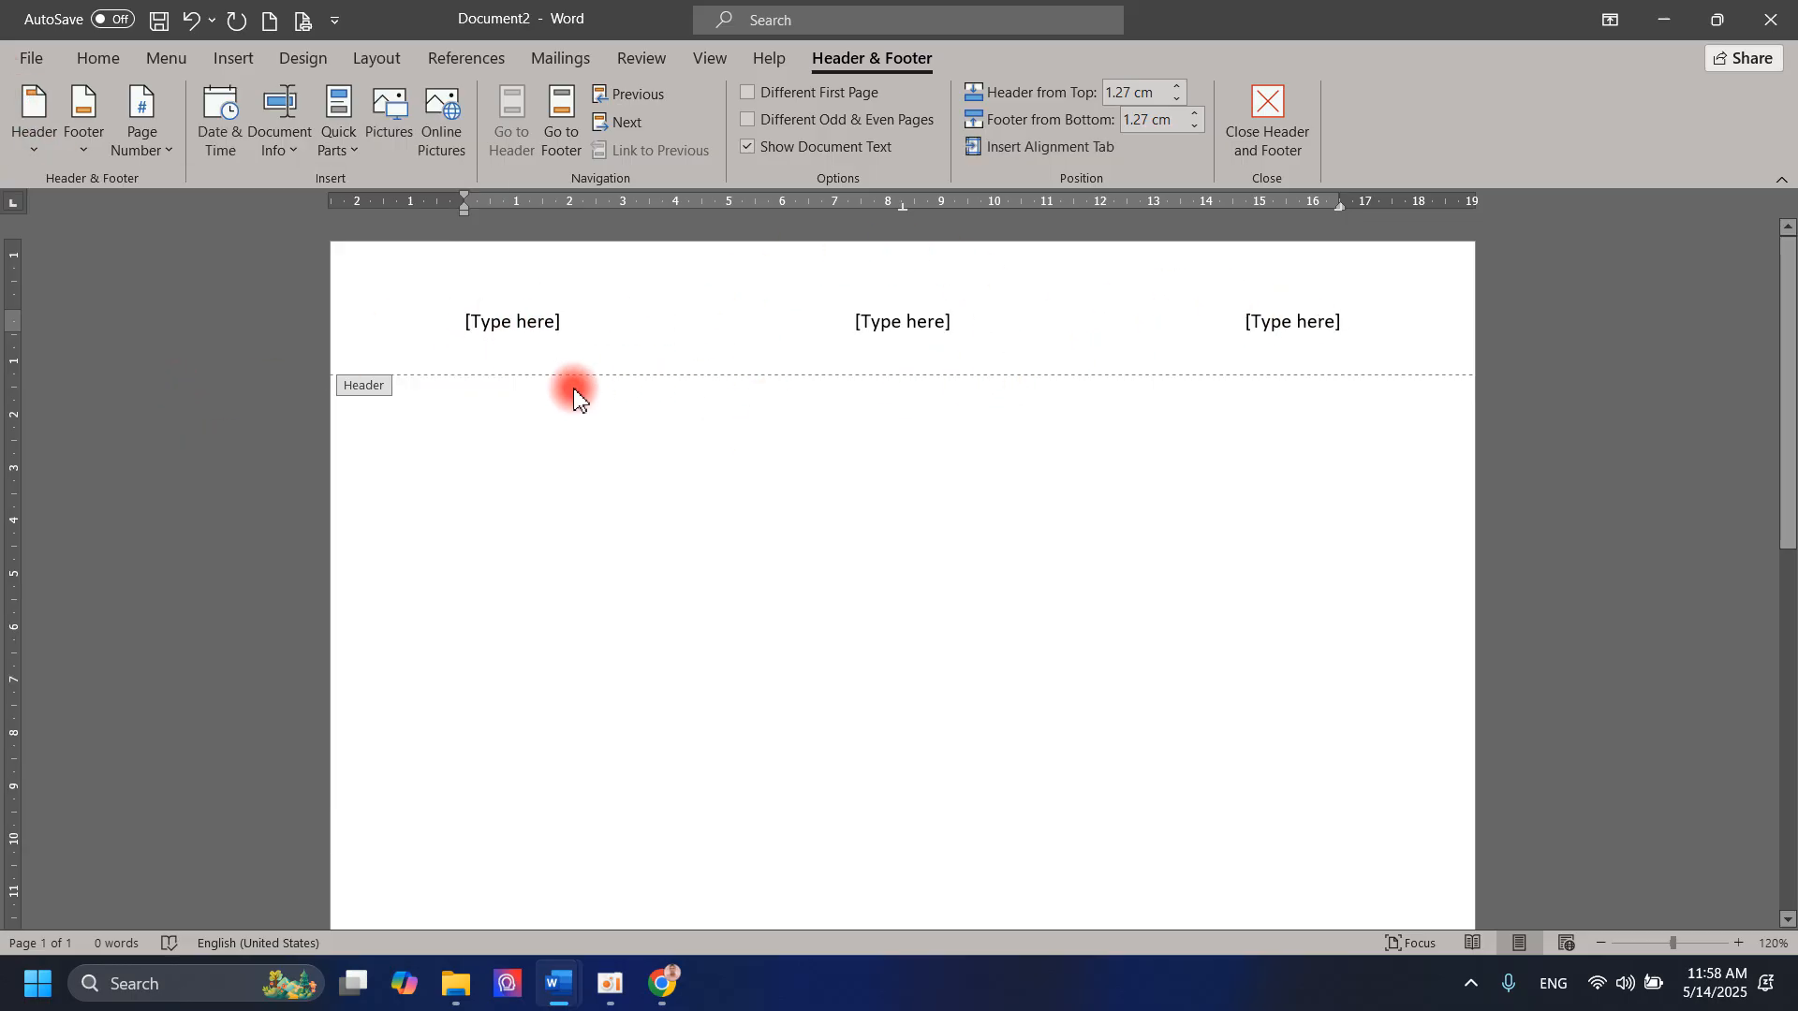
click(5, 131)
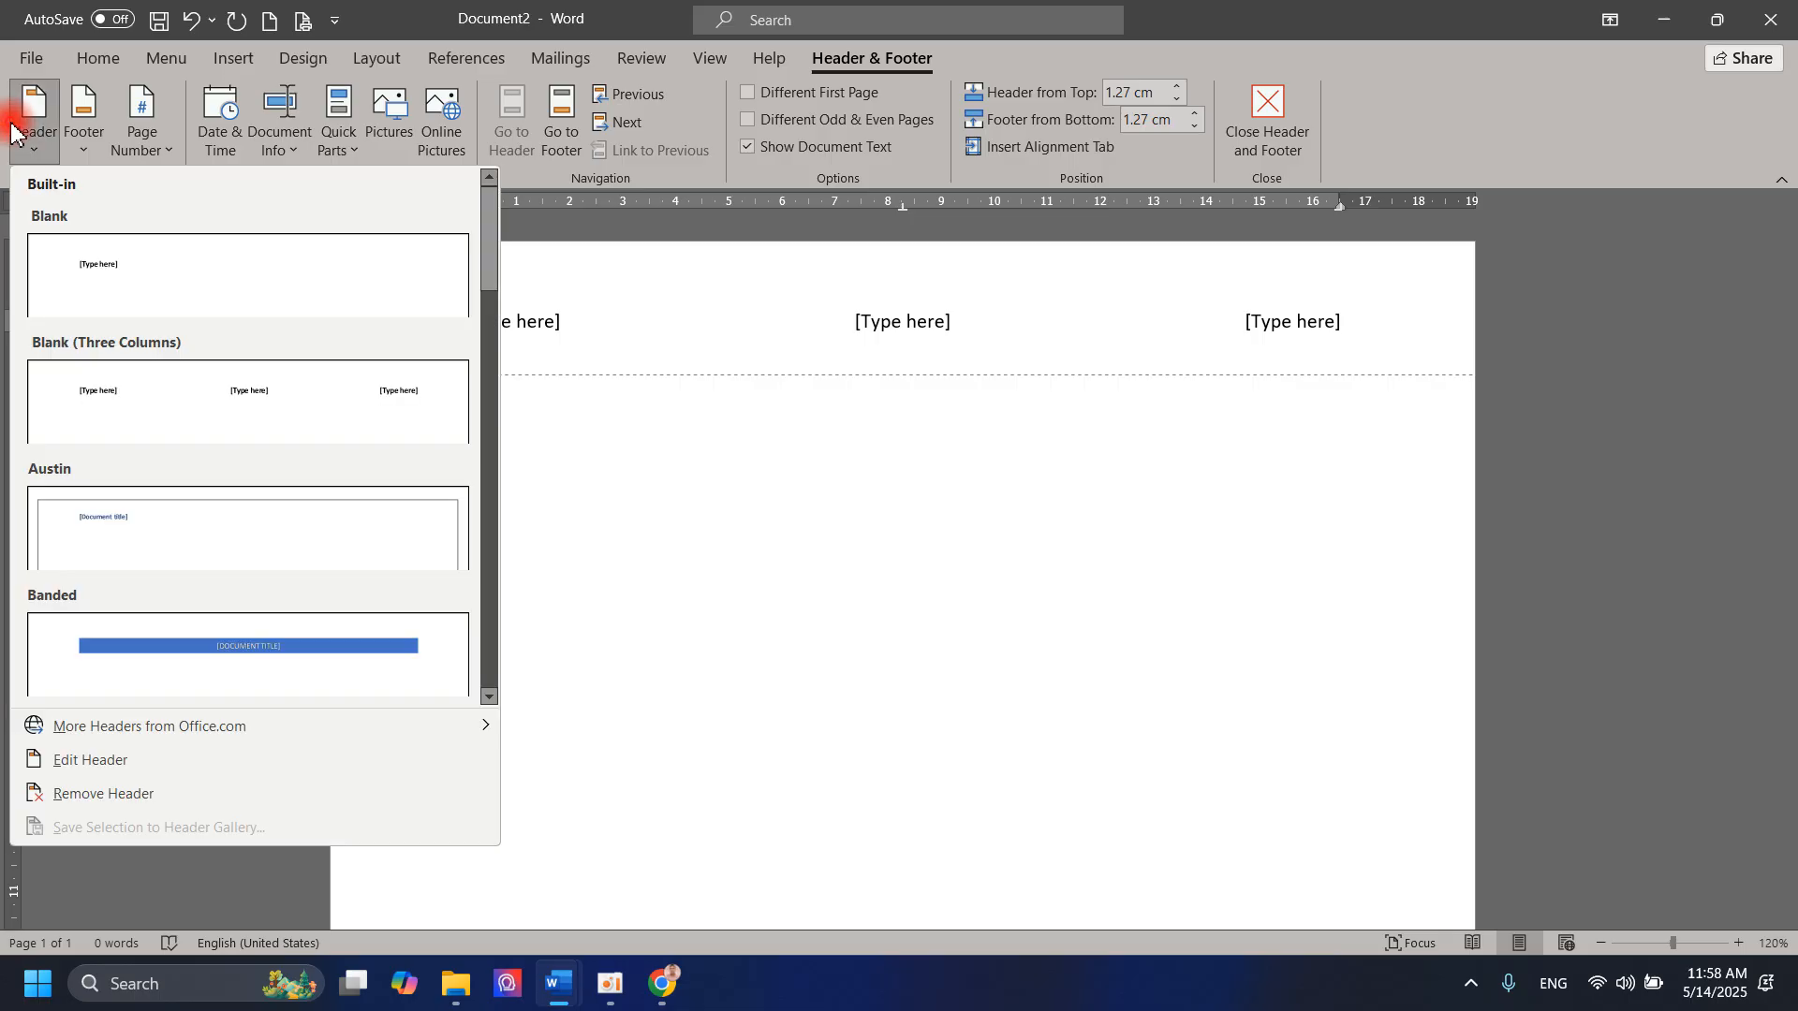
click(147, 542)
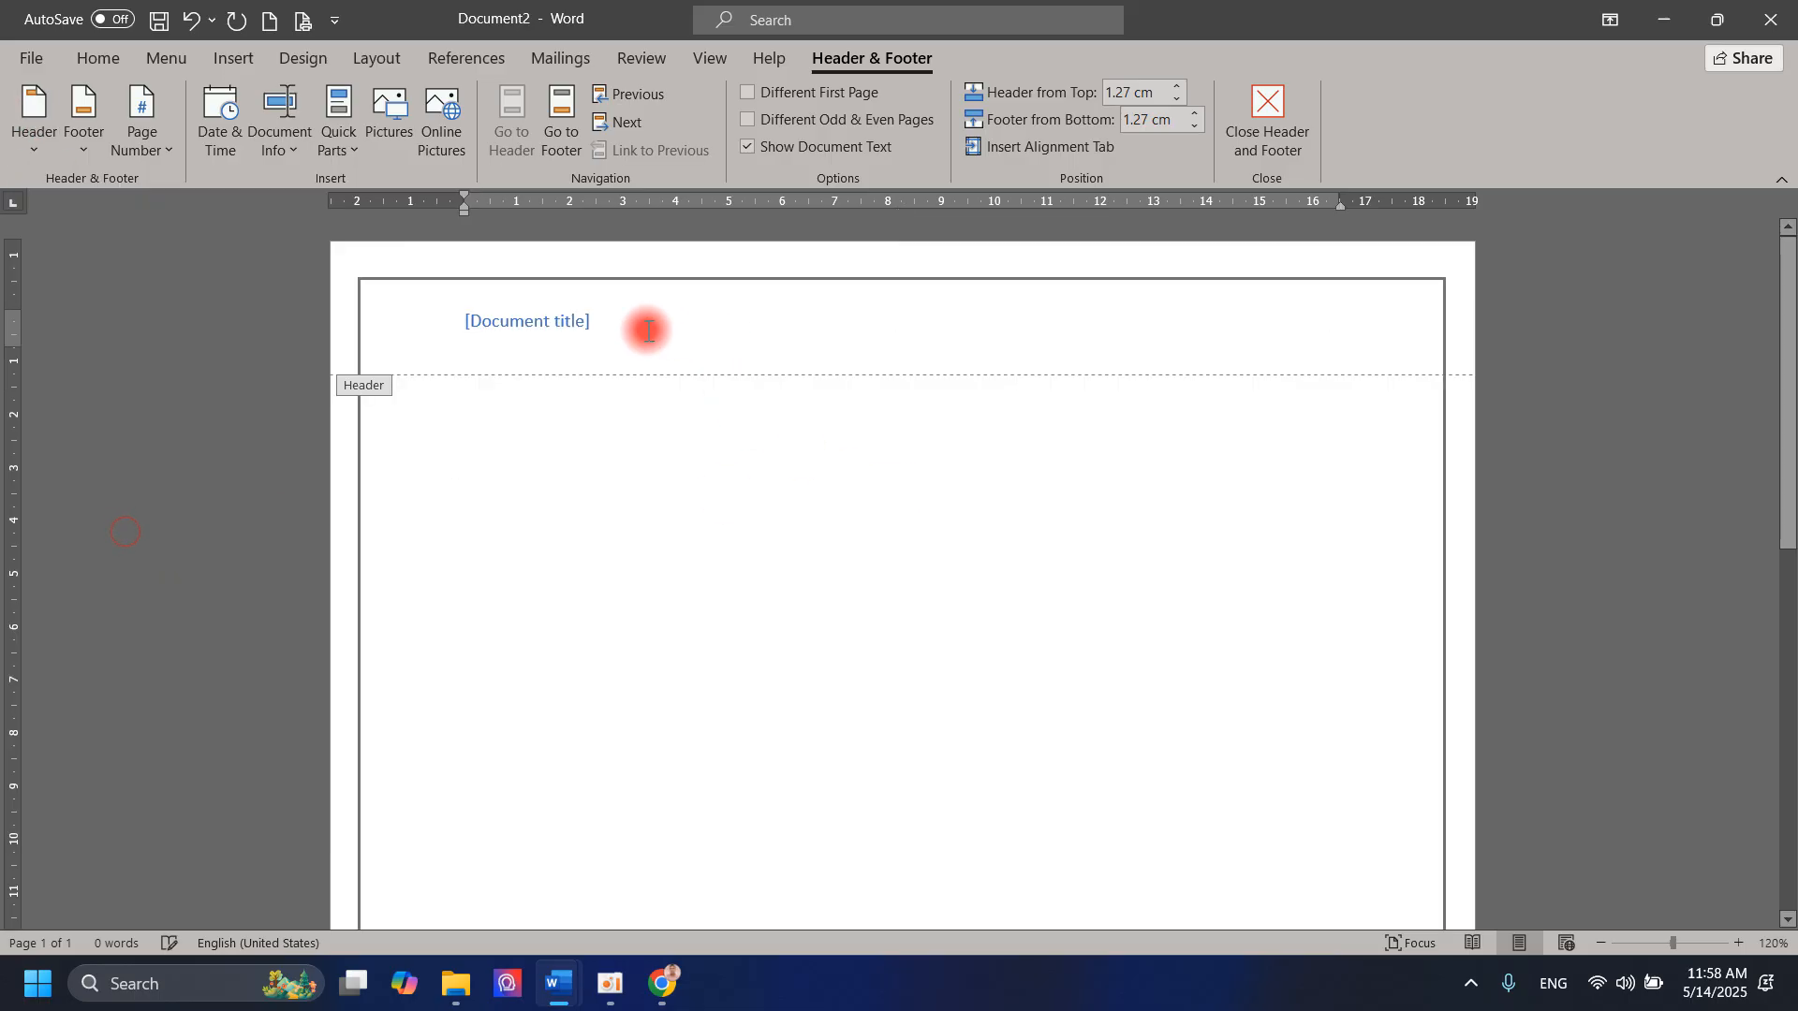
Step: Apply the Blank header design, and check the sample header in the What is a PC document before returning to Document2
click(38, 122)
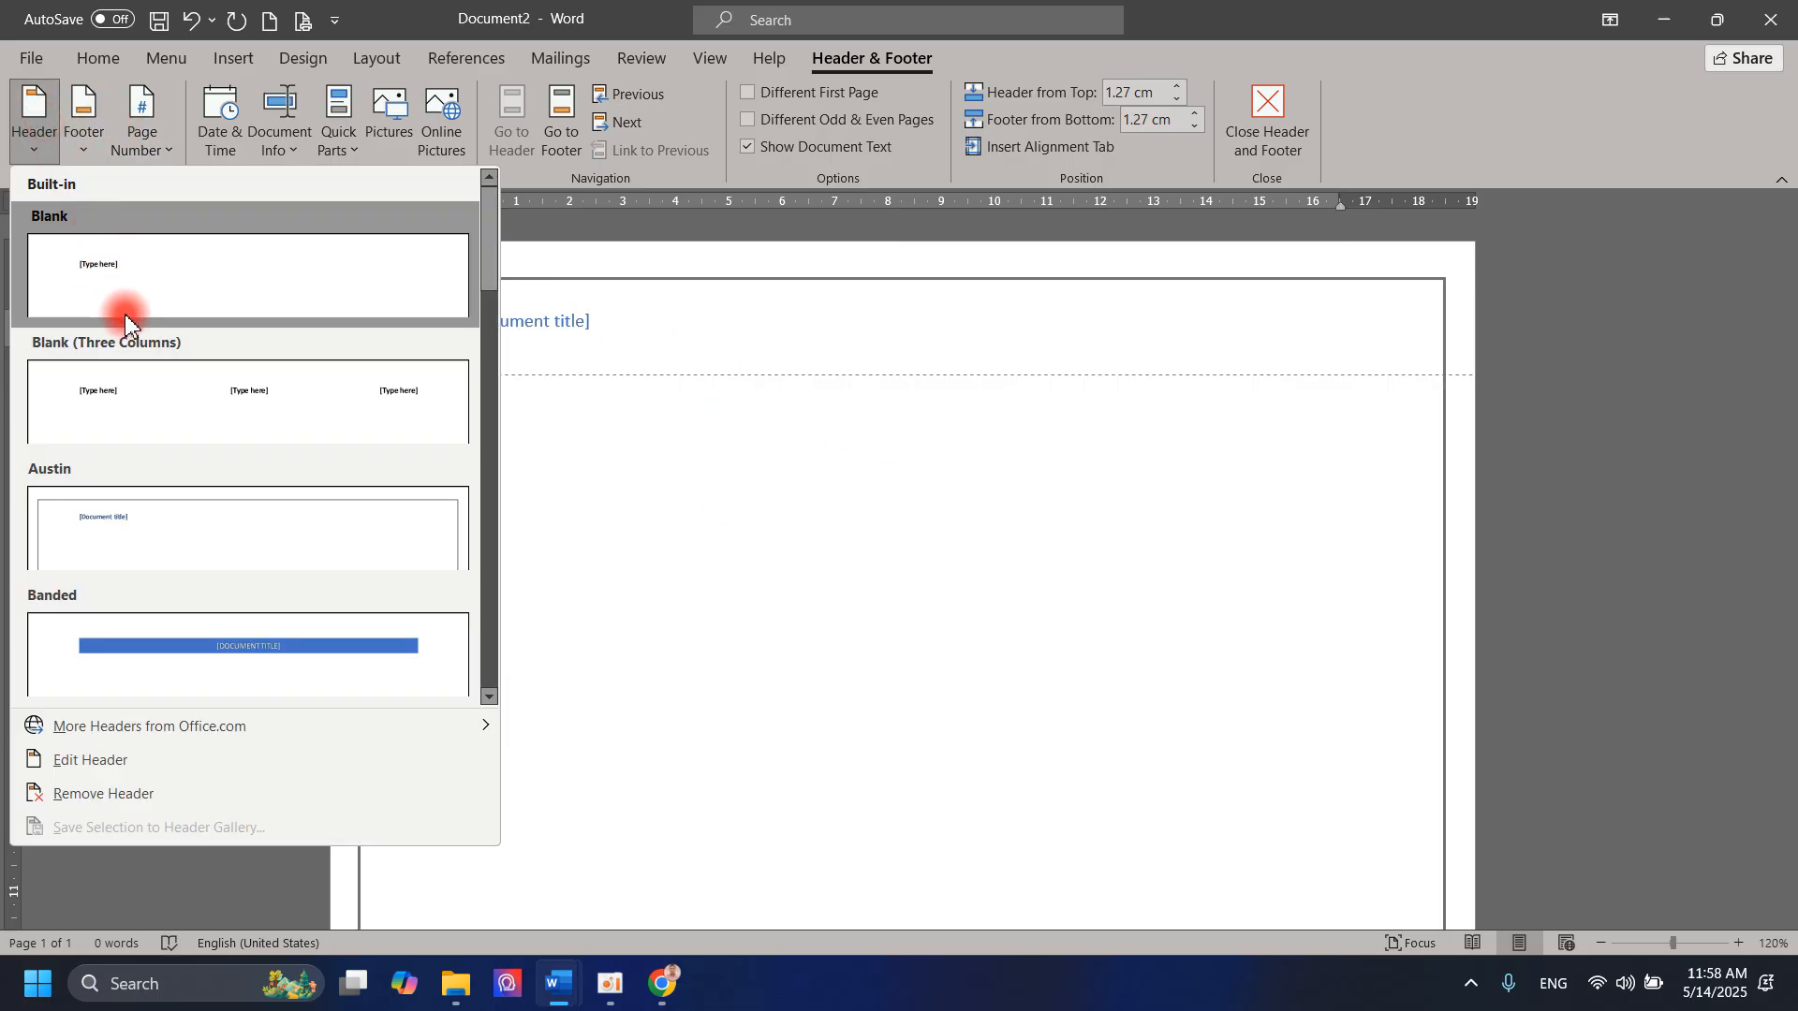
click(145, 293)
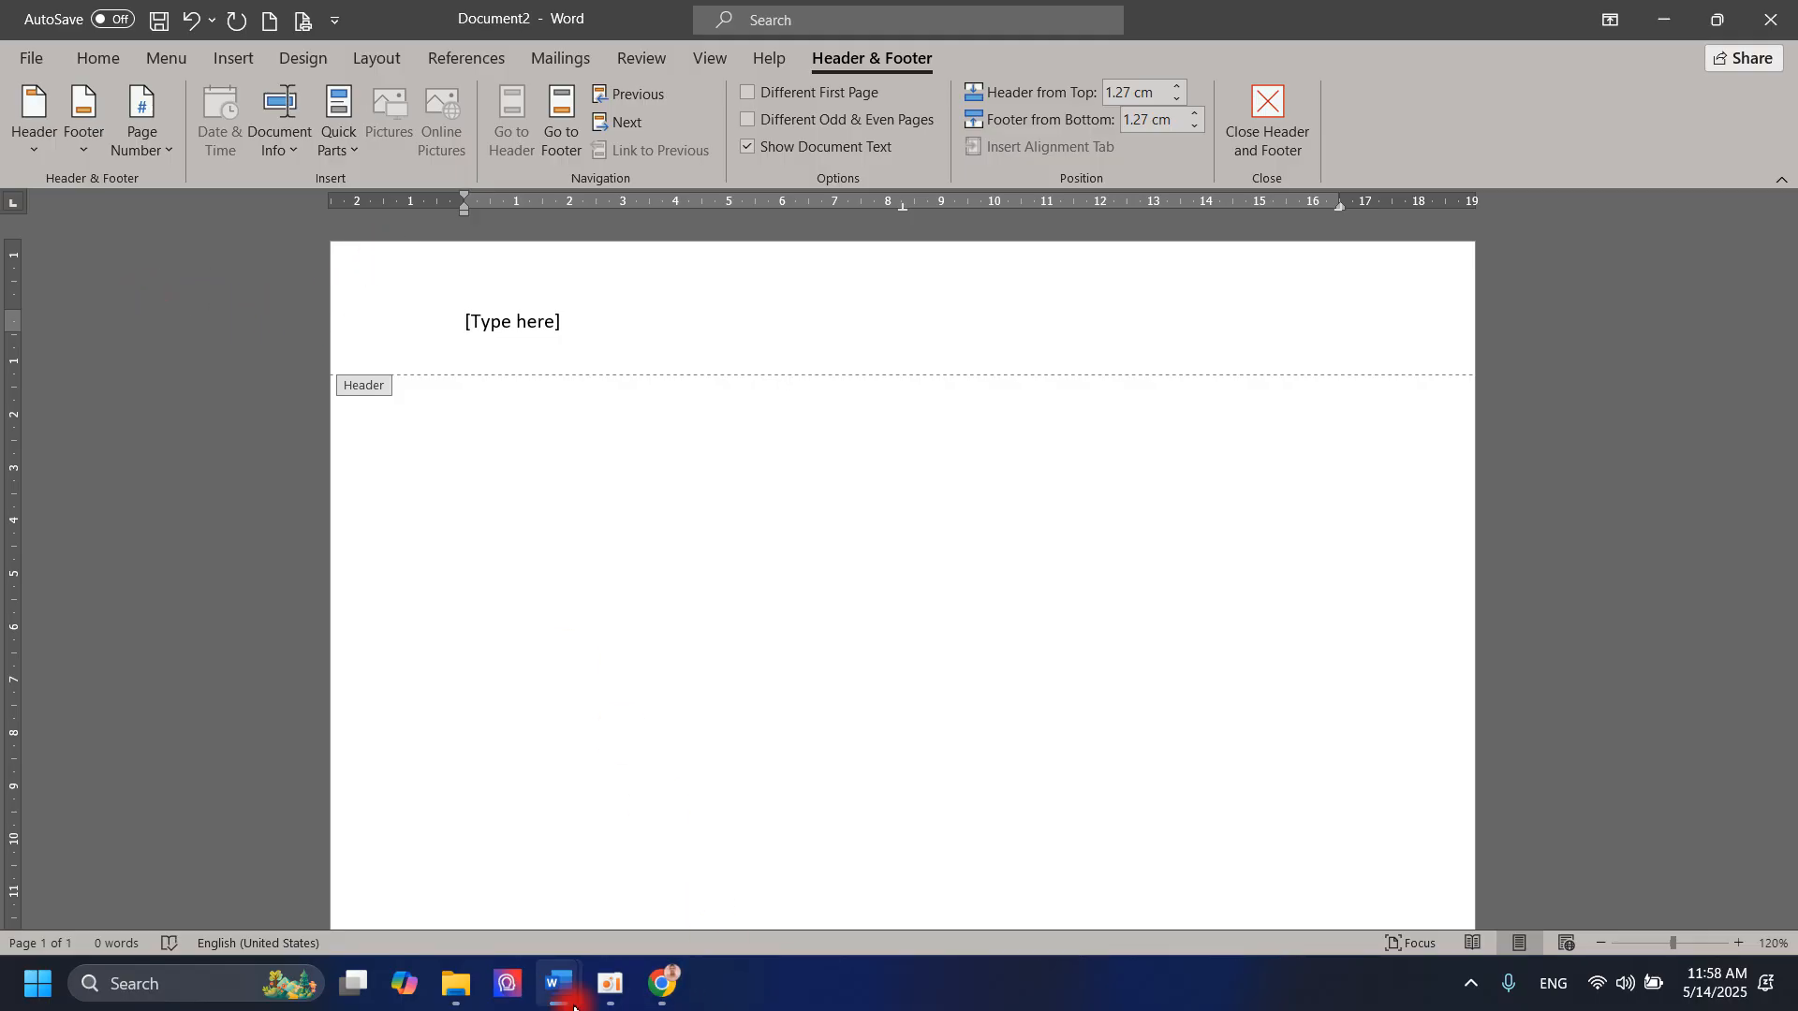
mouse_move(559, 983)
click(600, 873)
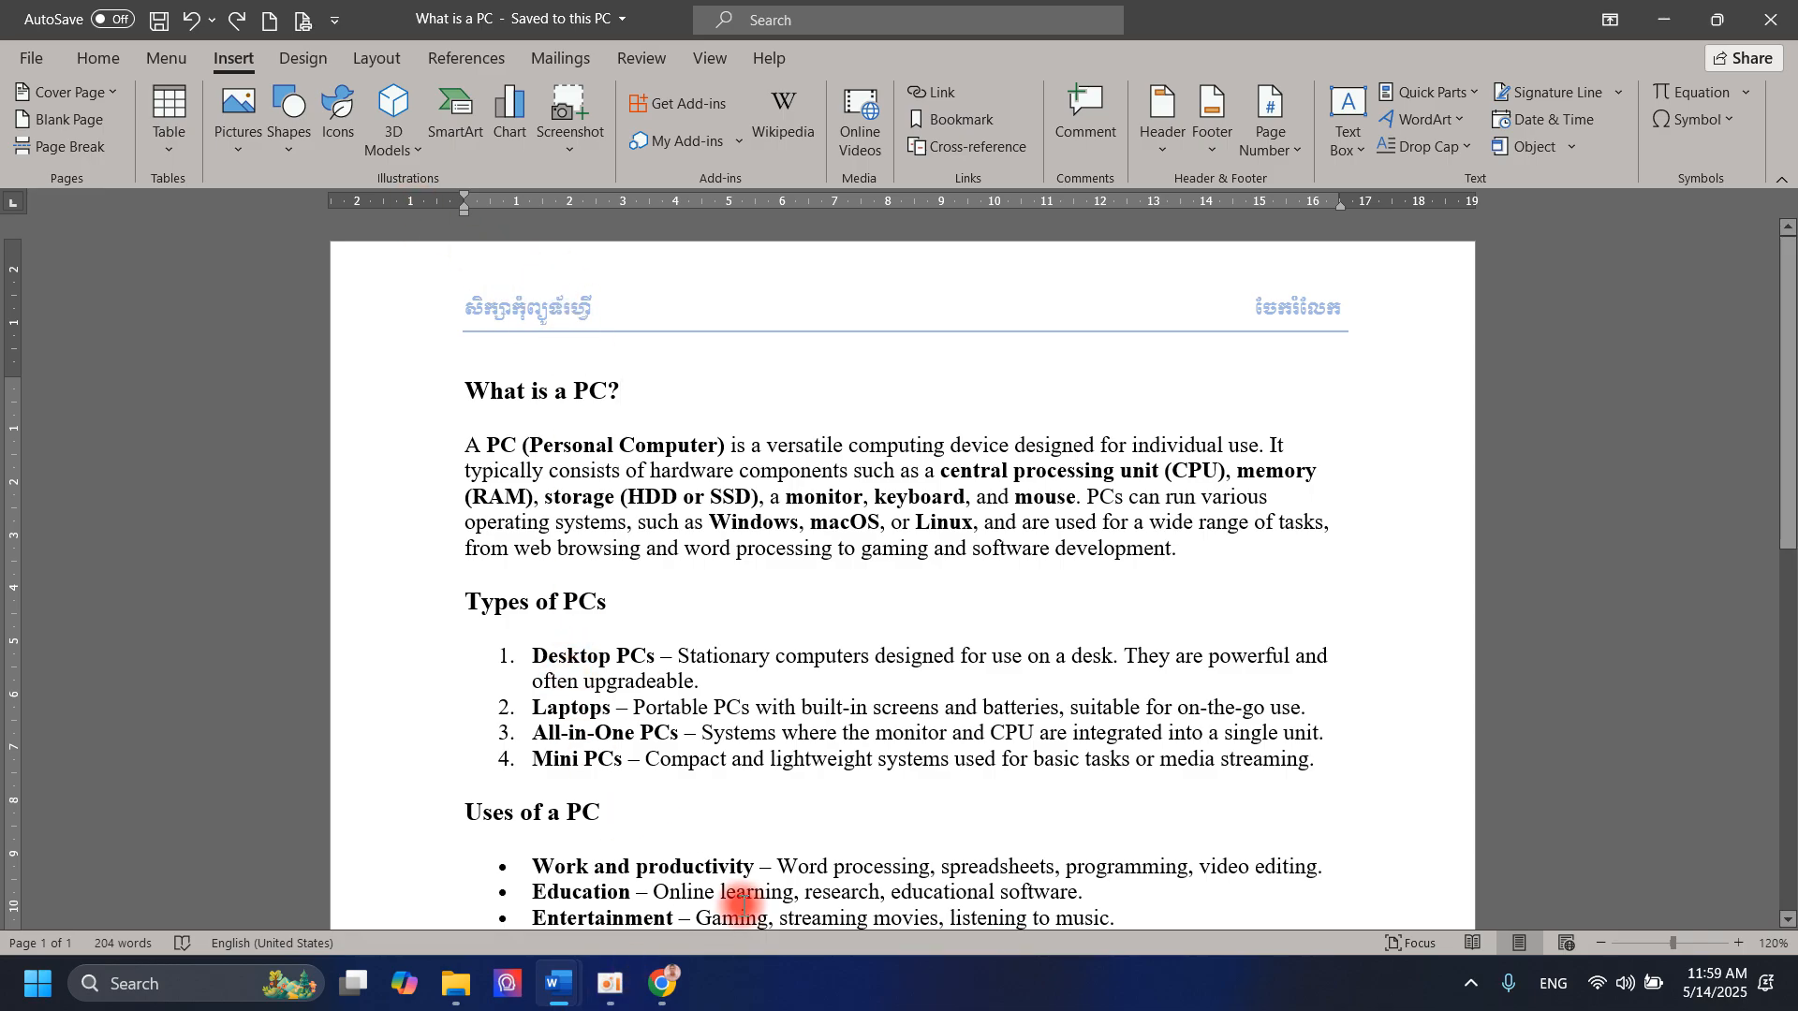
click(557, 983)
click(828, 921)
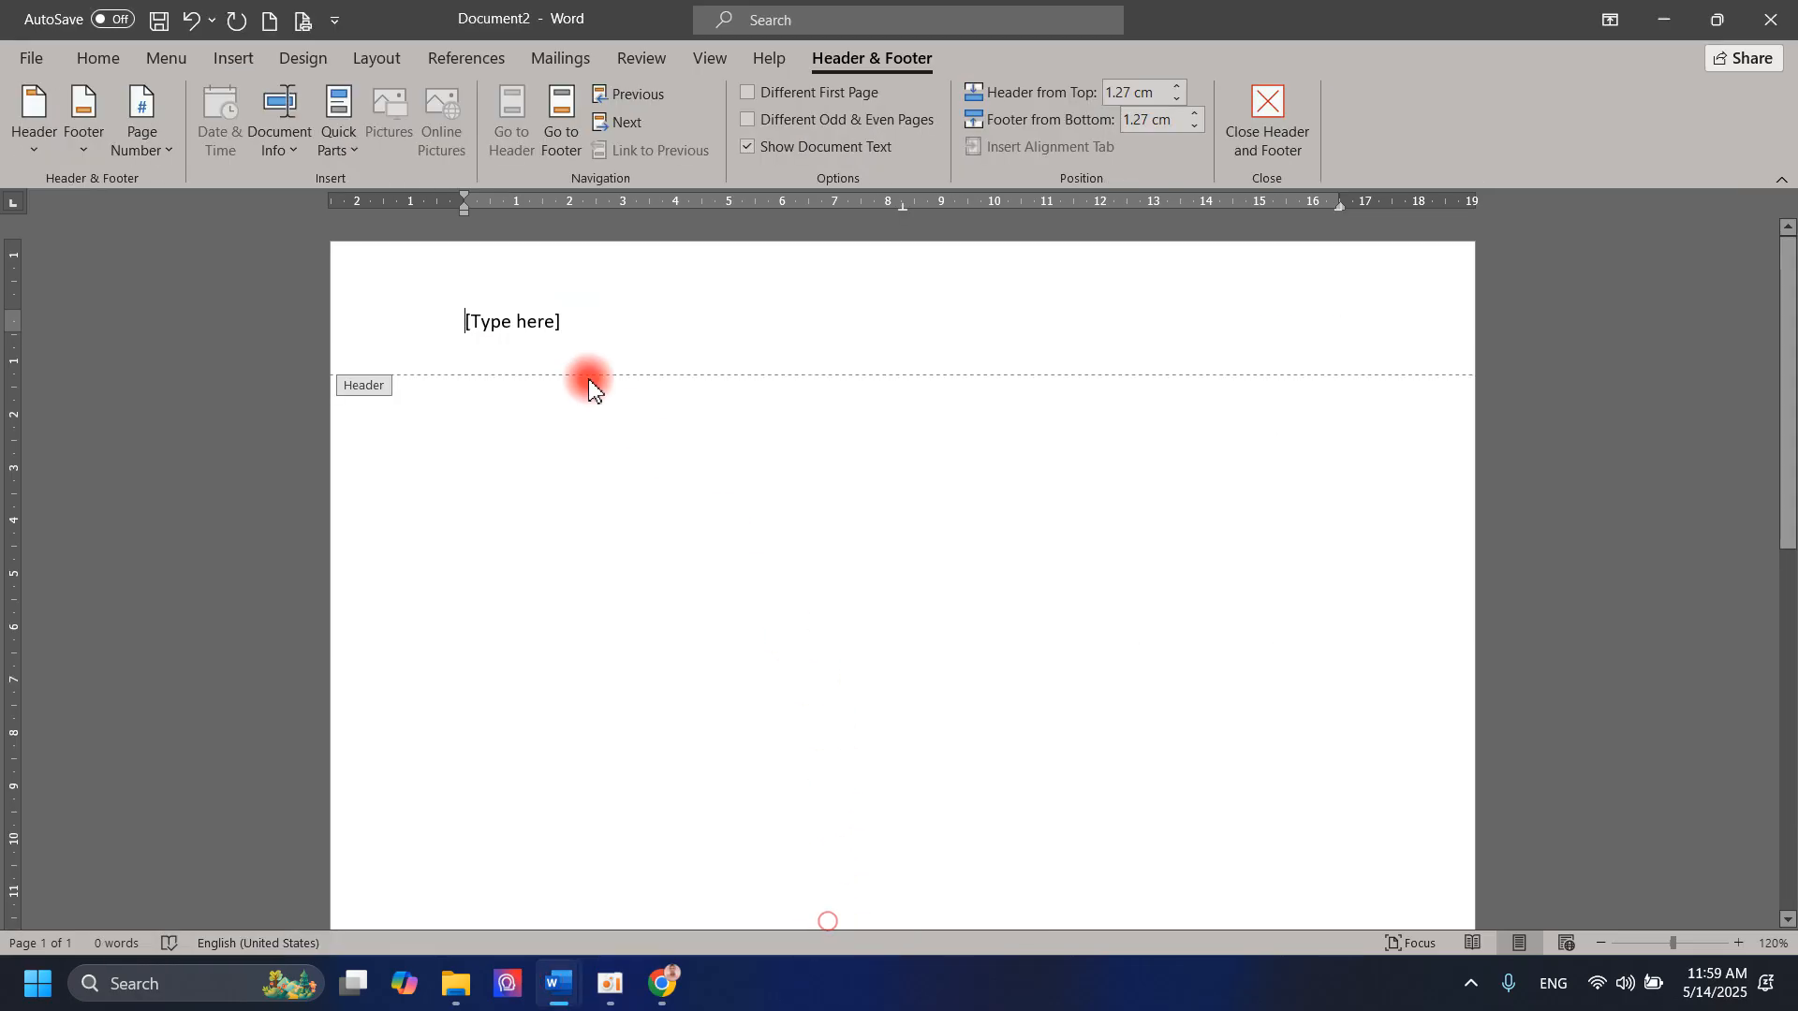
Step: Replace the header placeholder with សិក្សាដោយហ្វី and format it in Khmer OS Muol Light, size 9
click(558, 325)
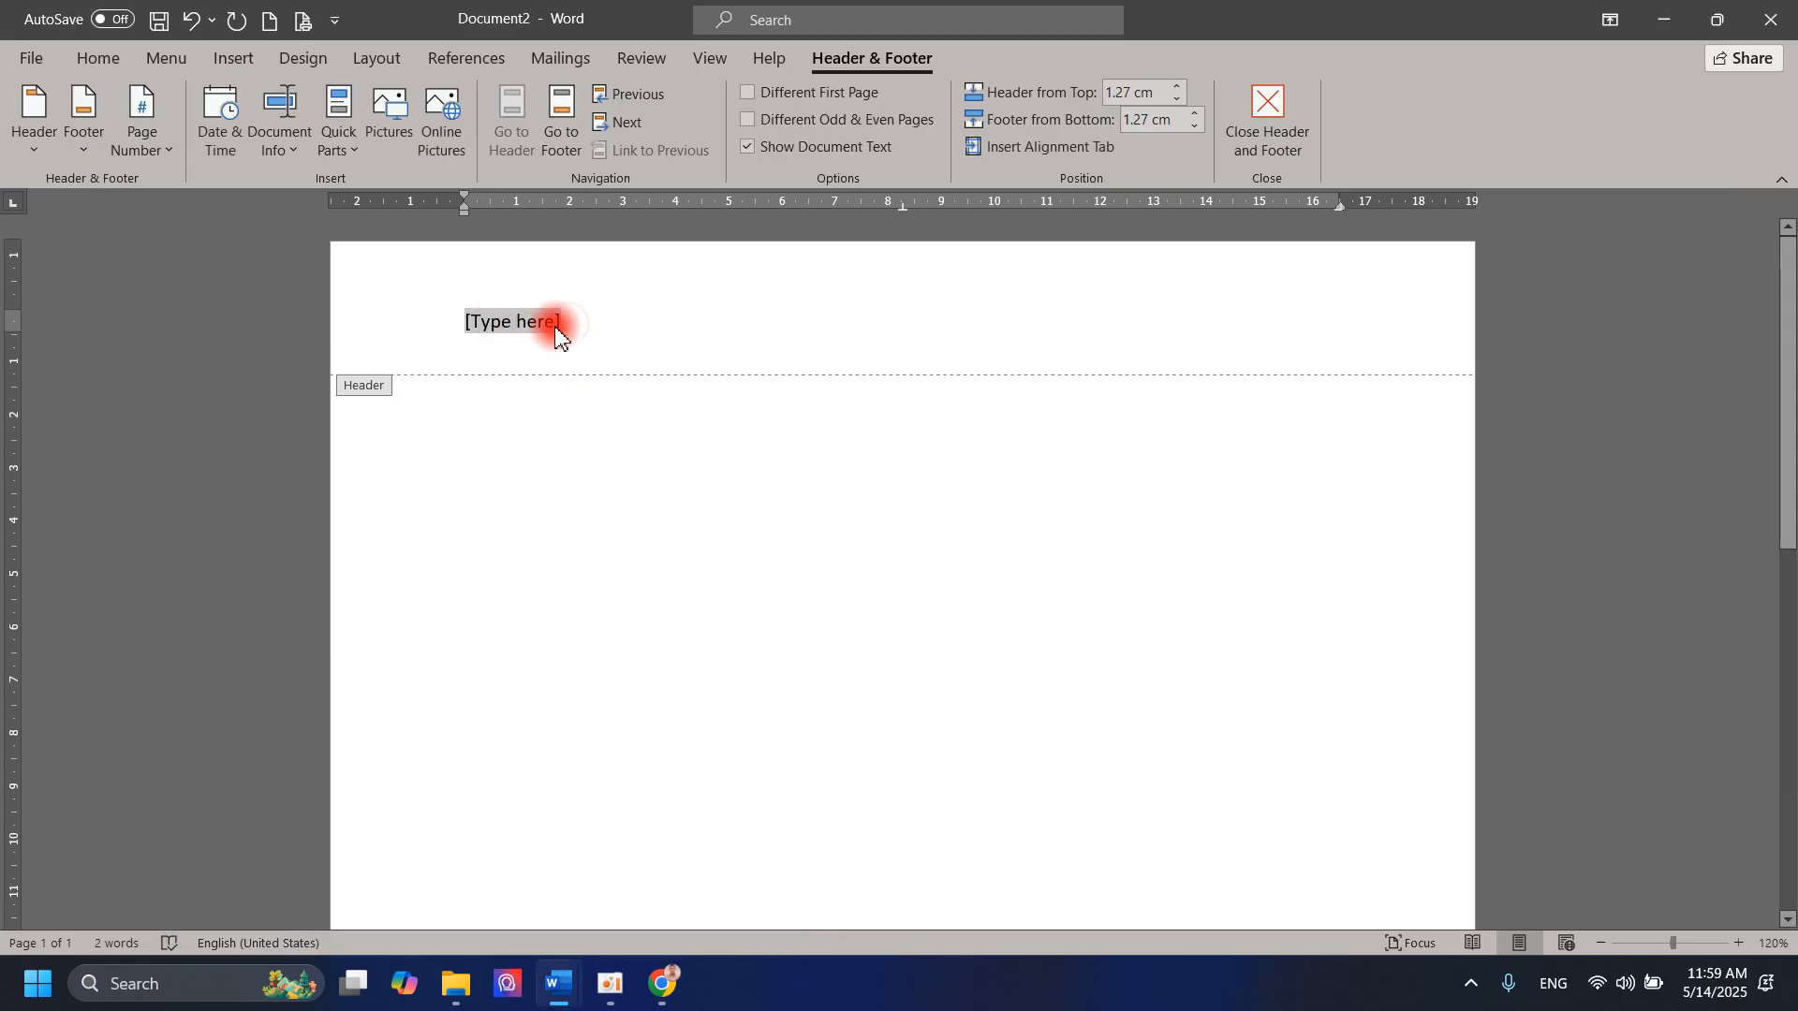
text(s)
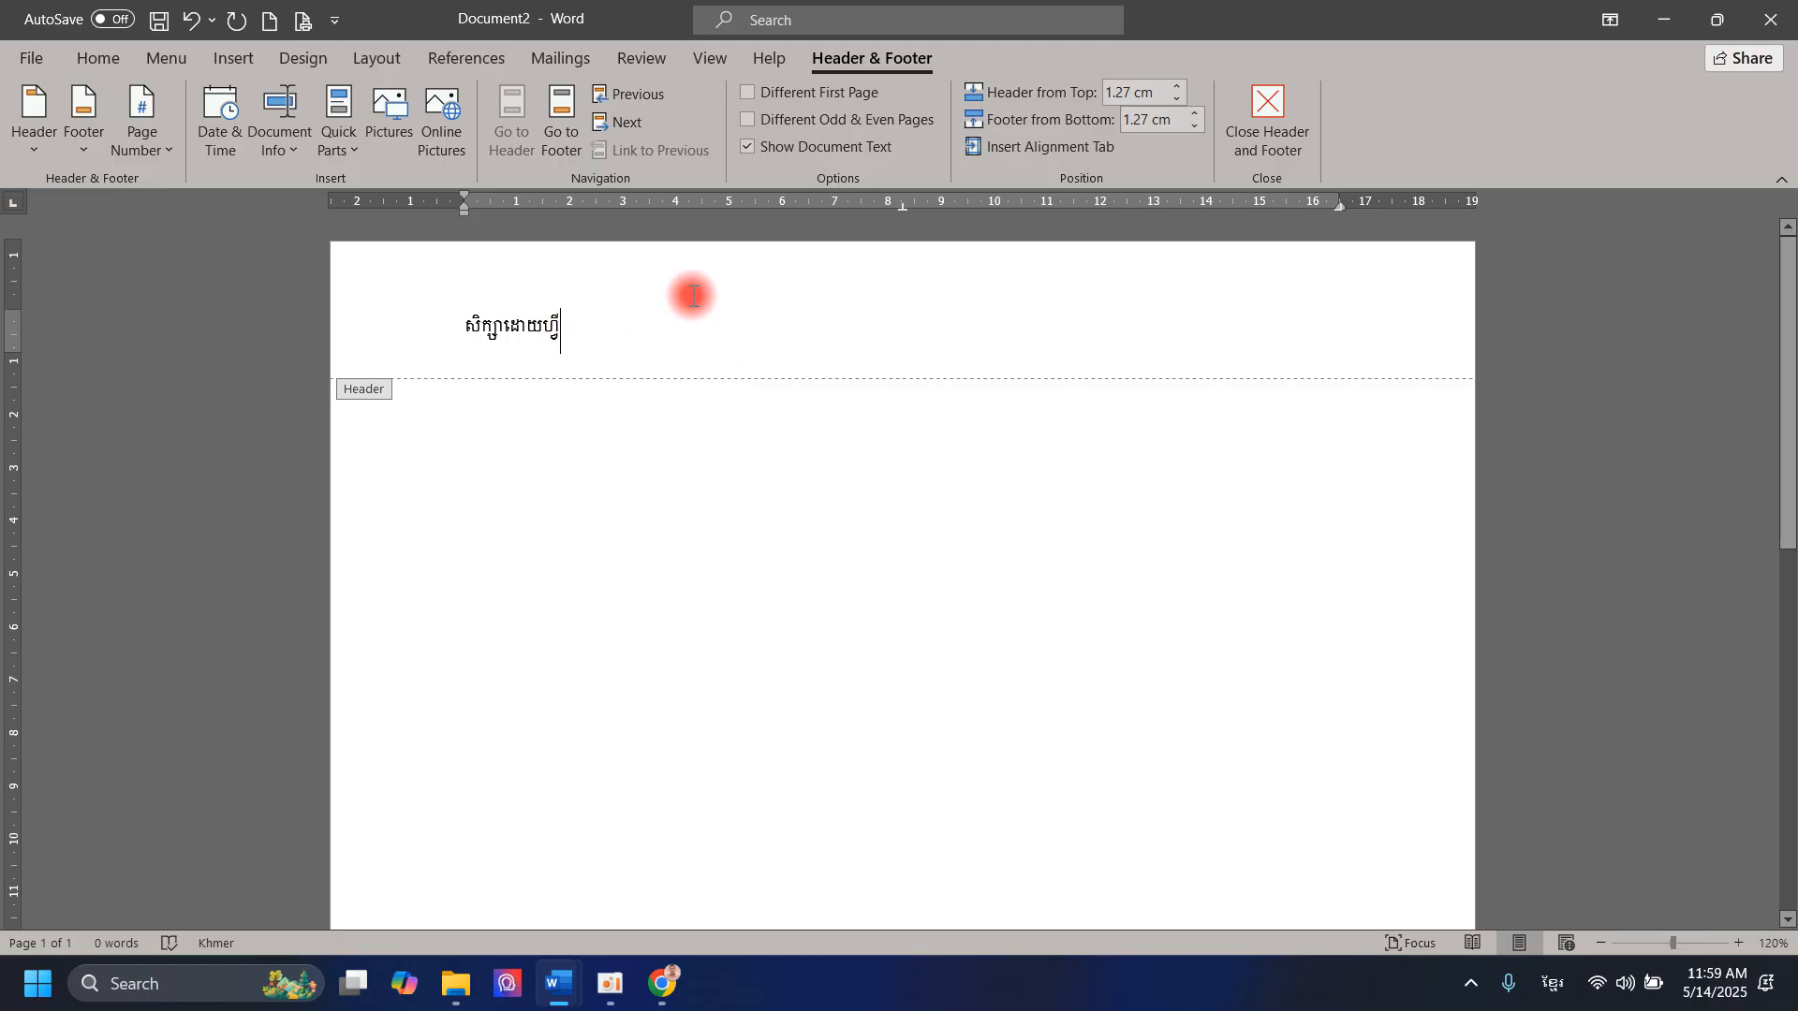
drag(634, 327, 490, 326)
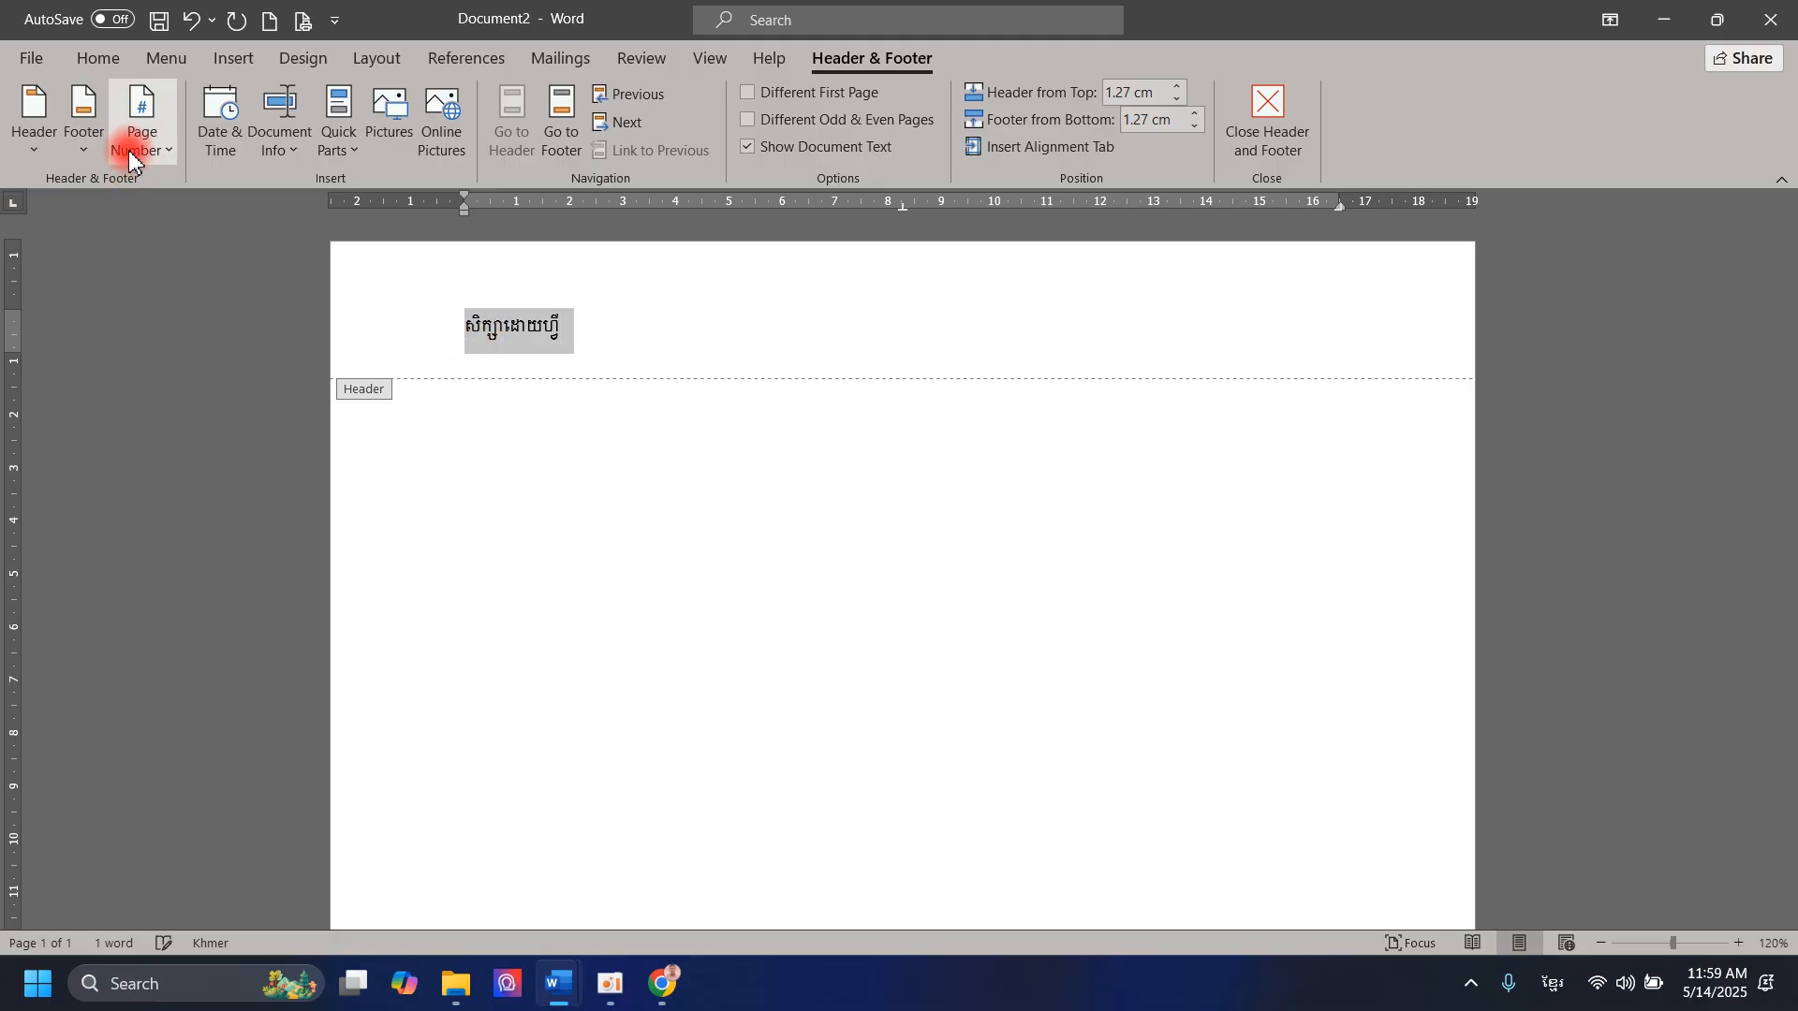
click(108, 65)
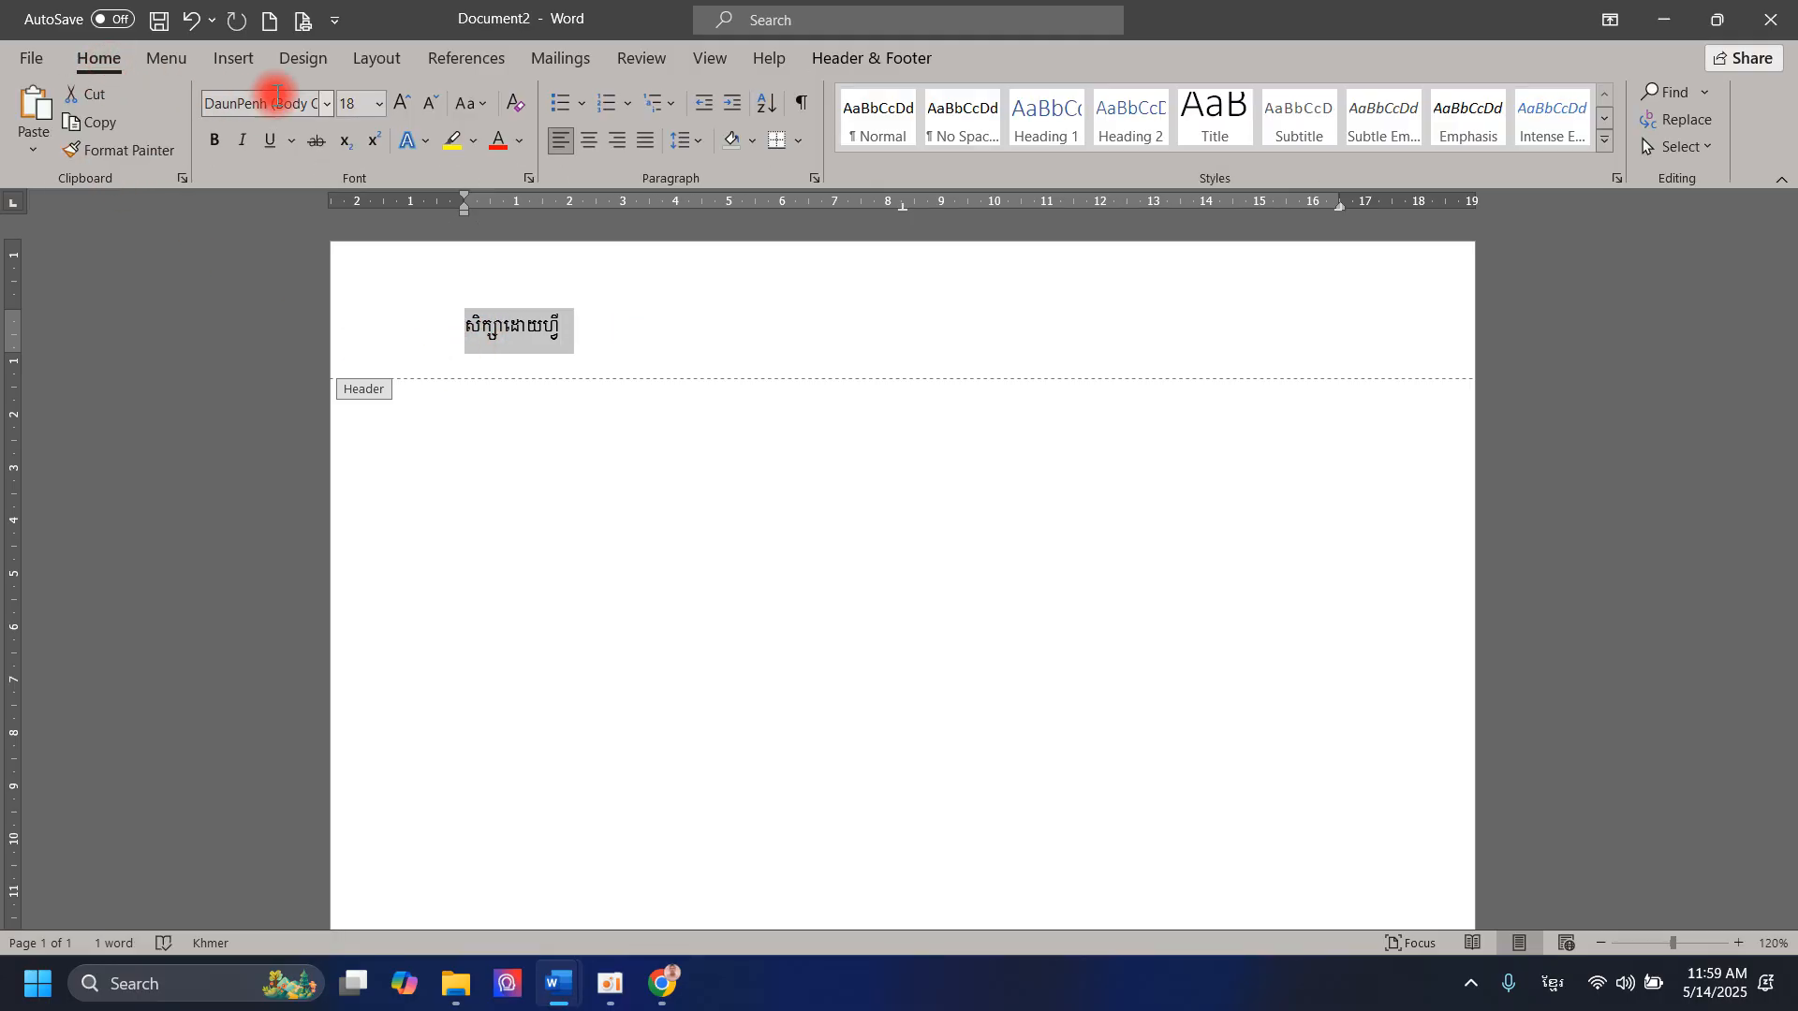
click(329, 101)
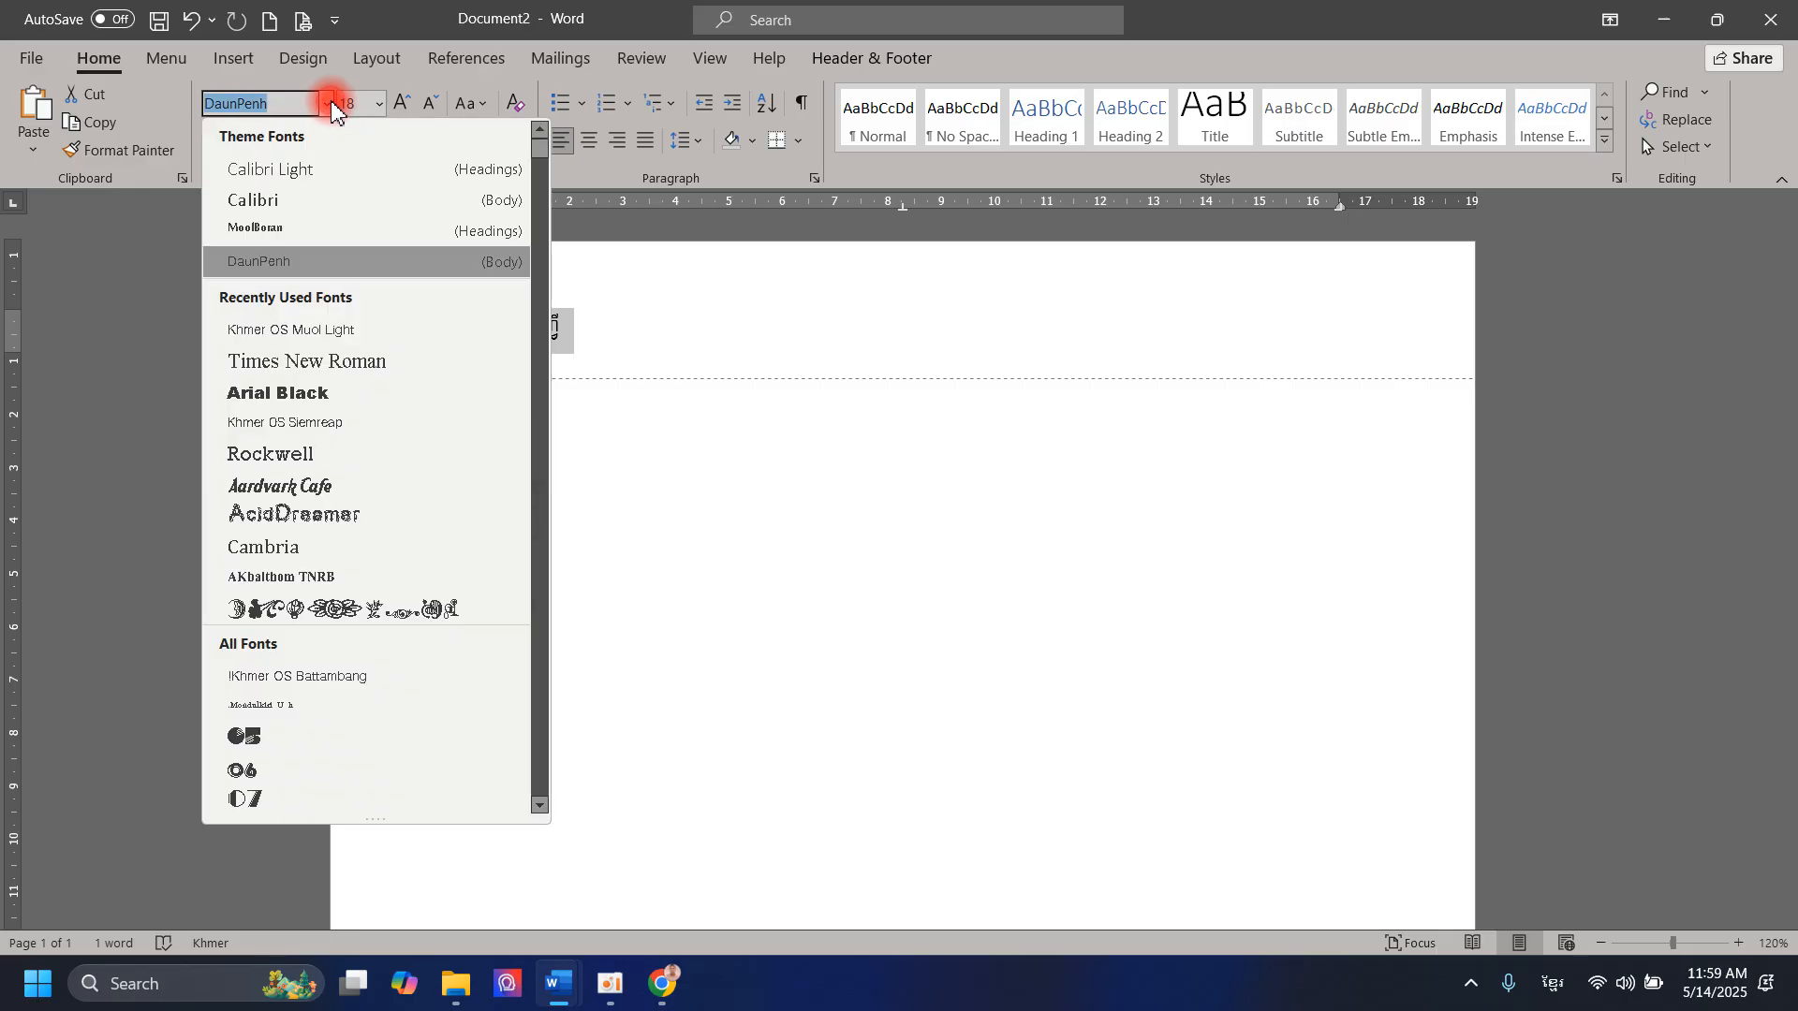
click(336, 342)
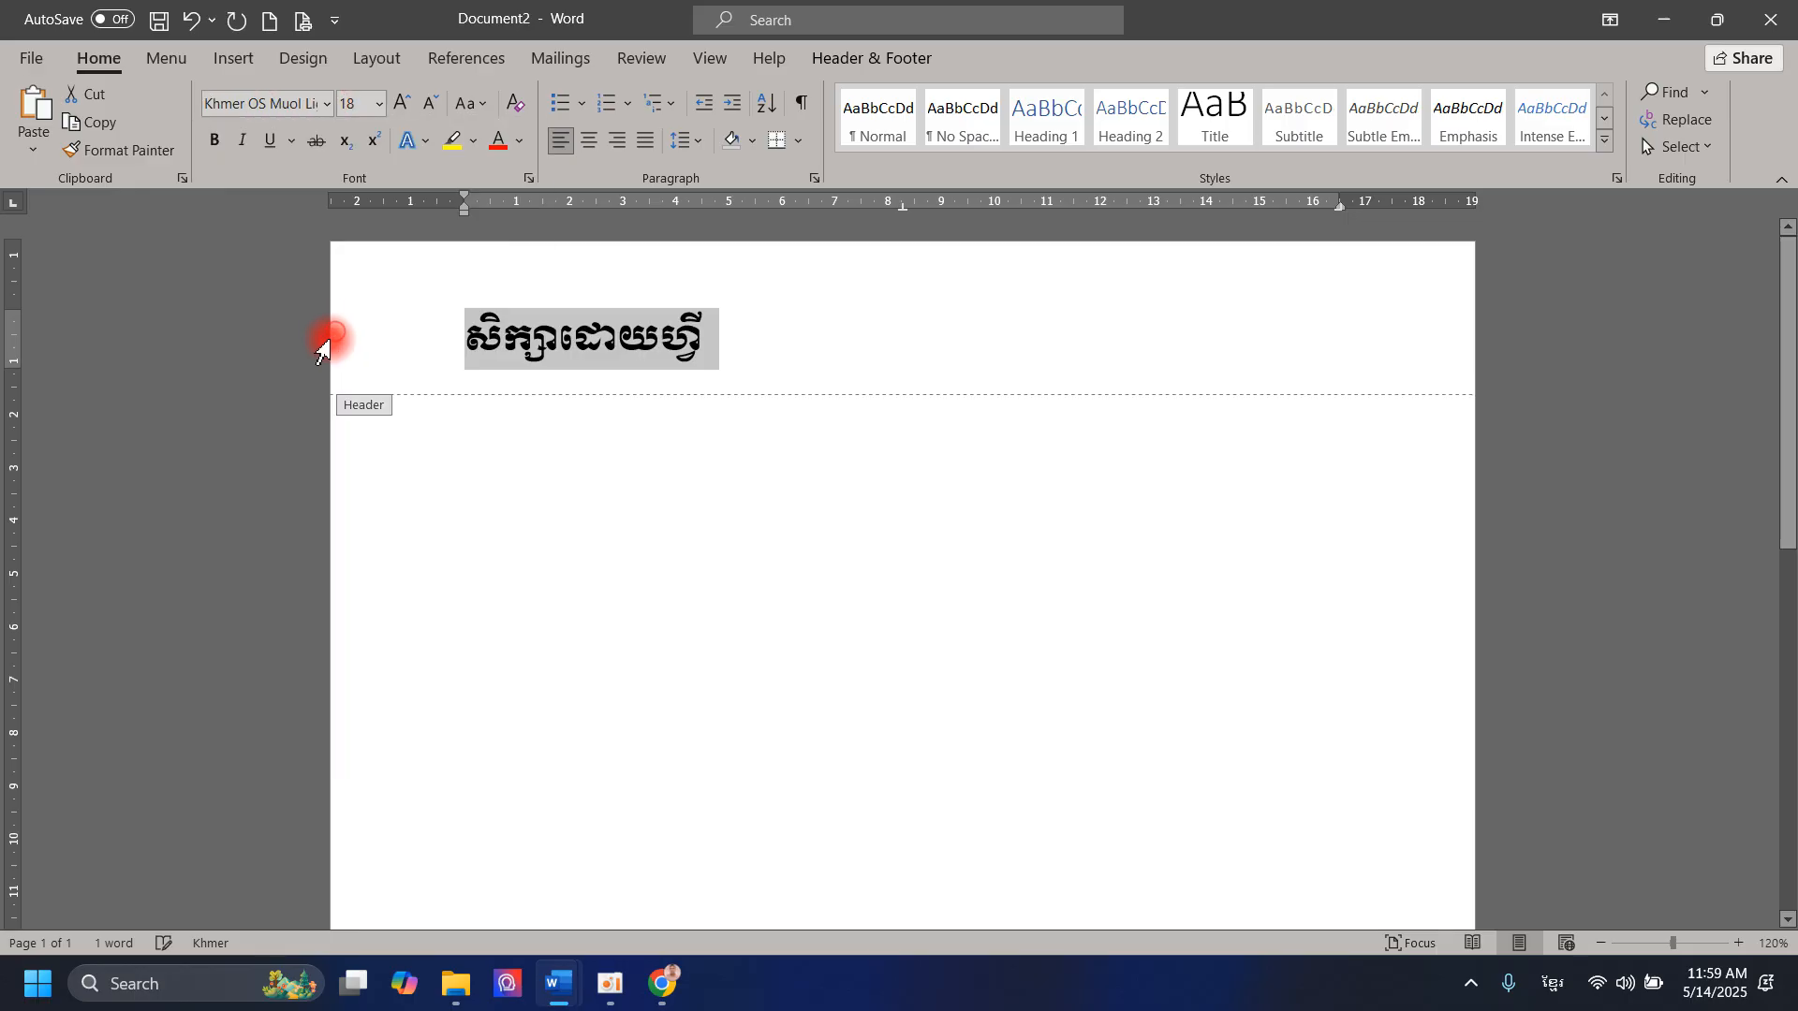
click(379, 105)
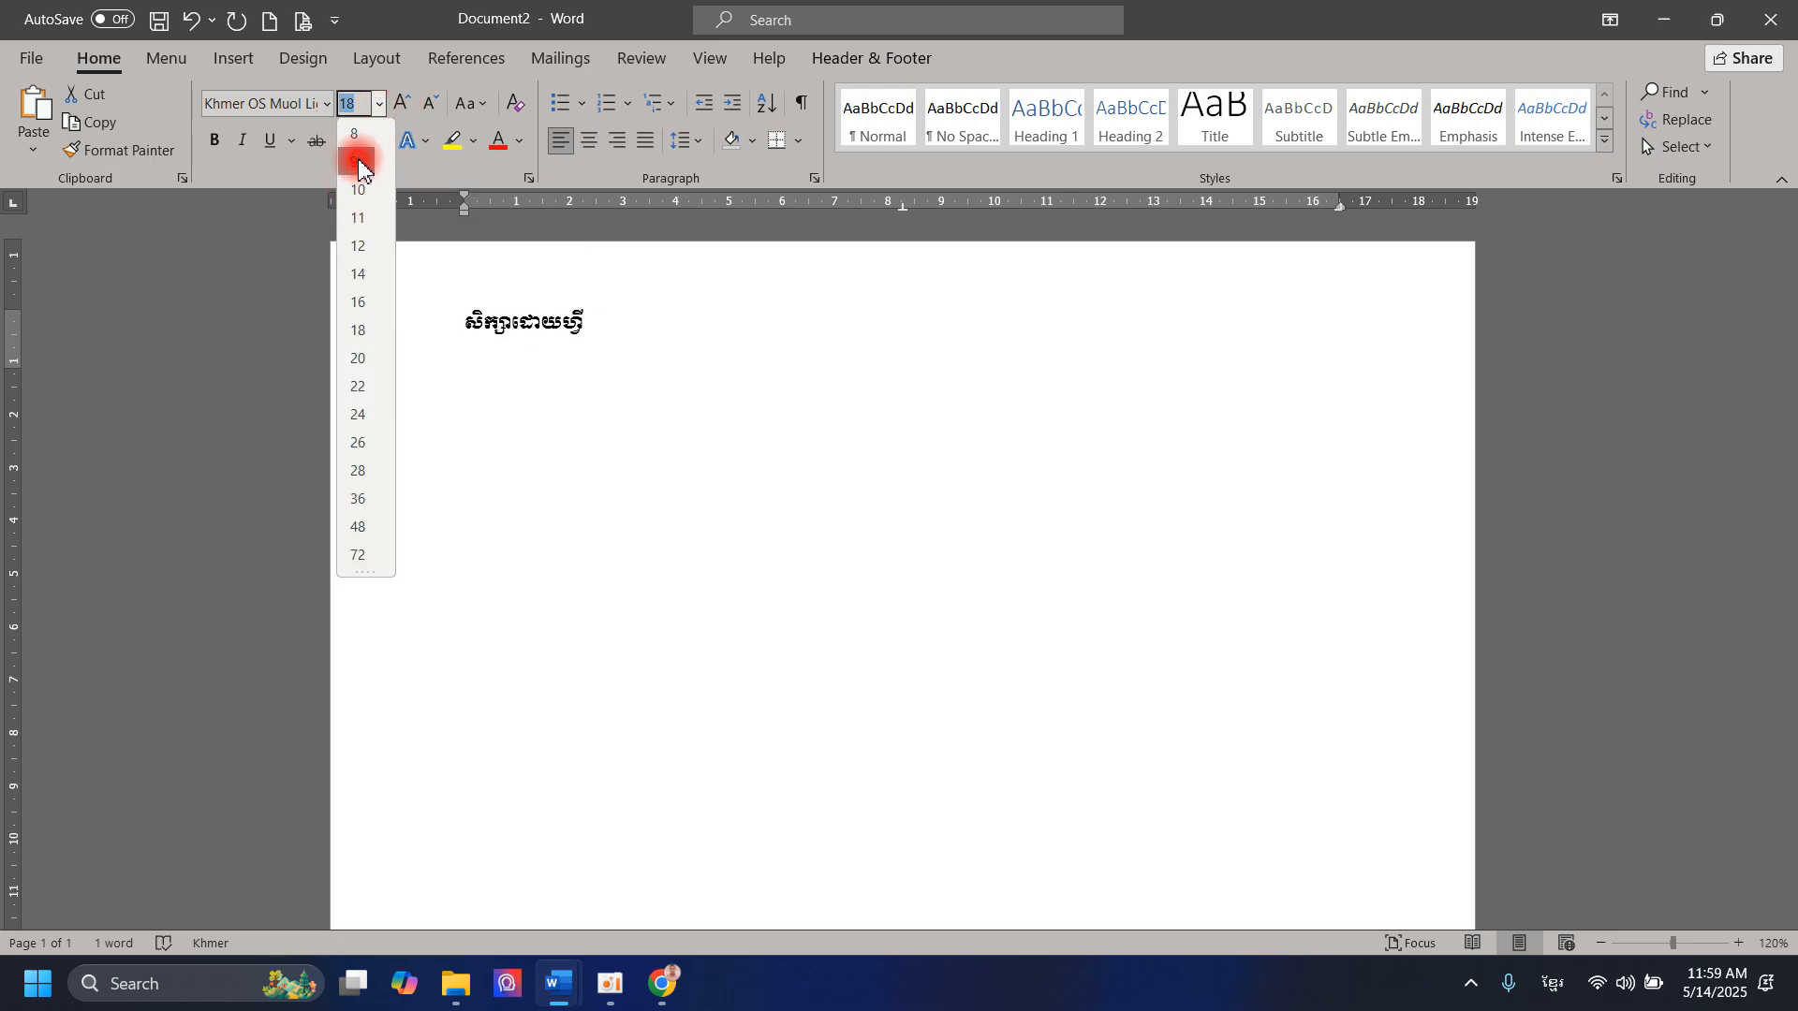
click(358, 163)
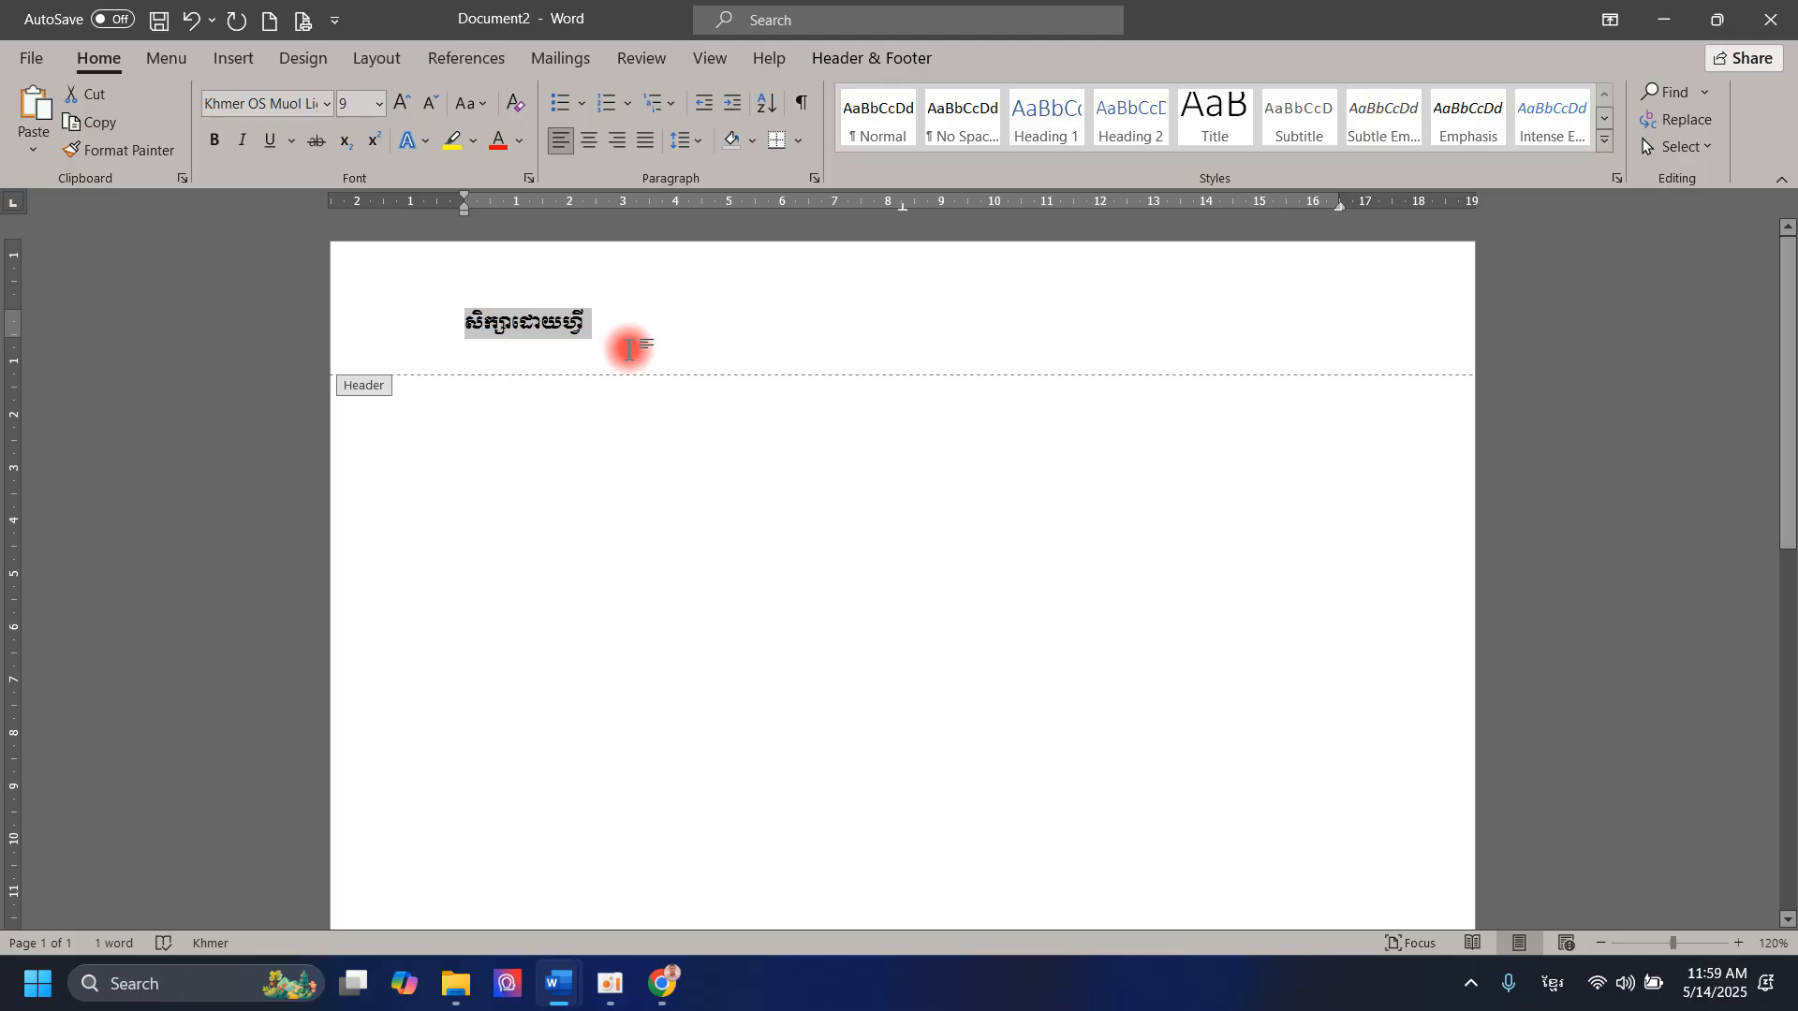
Step: Add the text រៀបចំដោយ at the header's center tab stop, after the existing header text
click(583, 318)
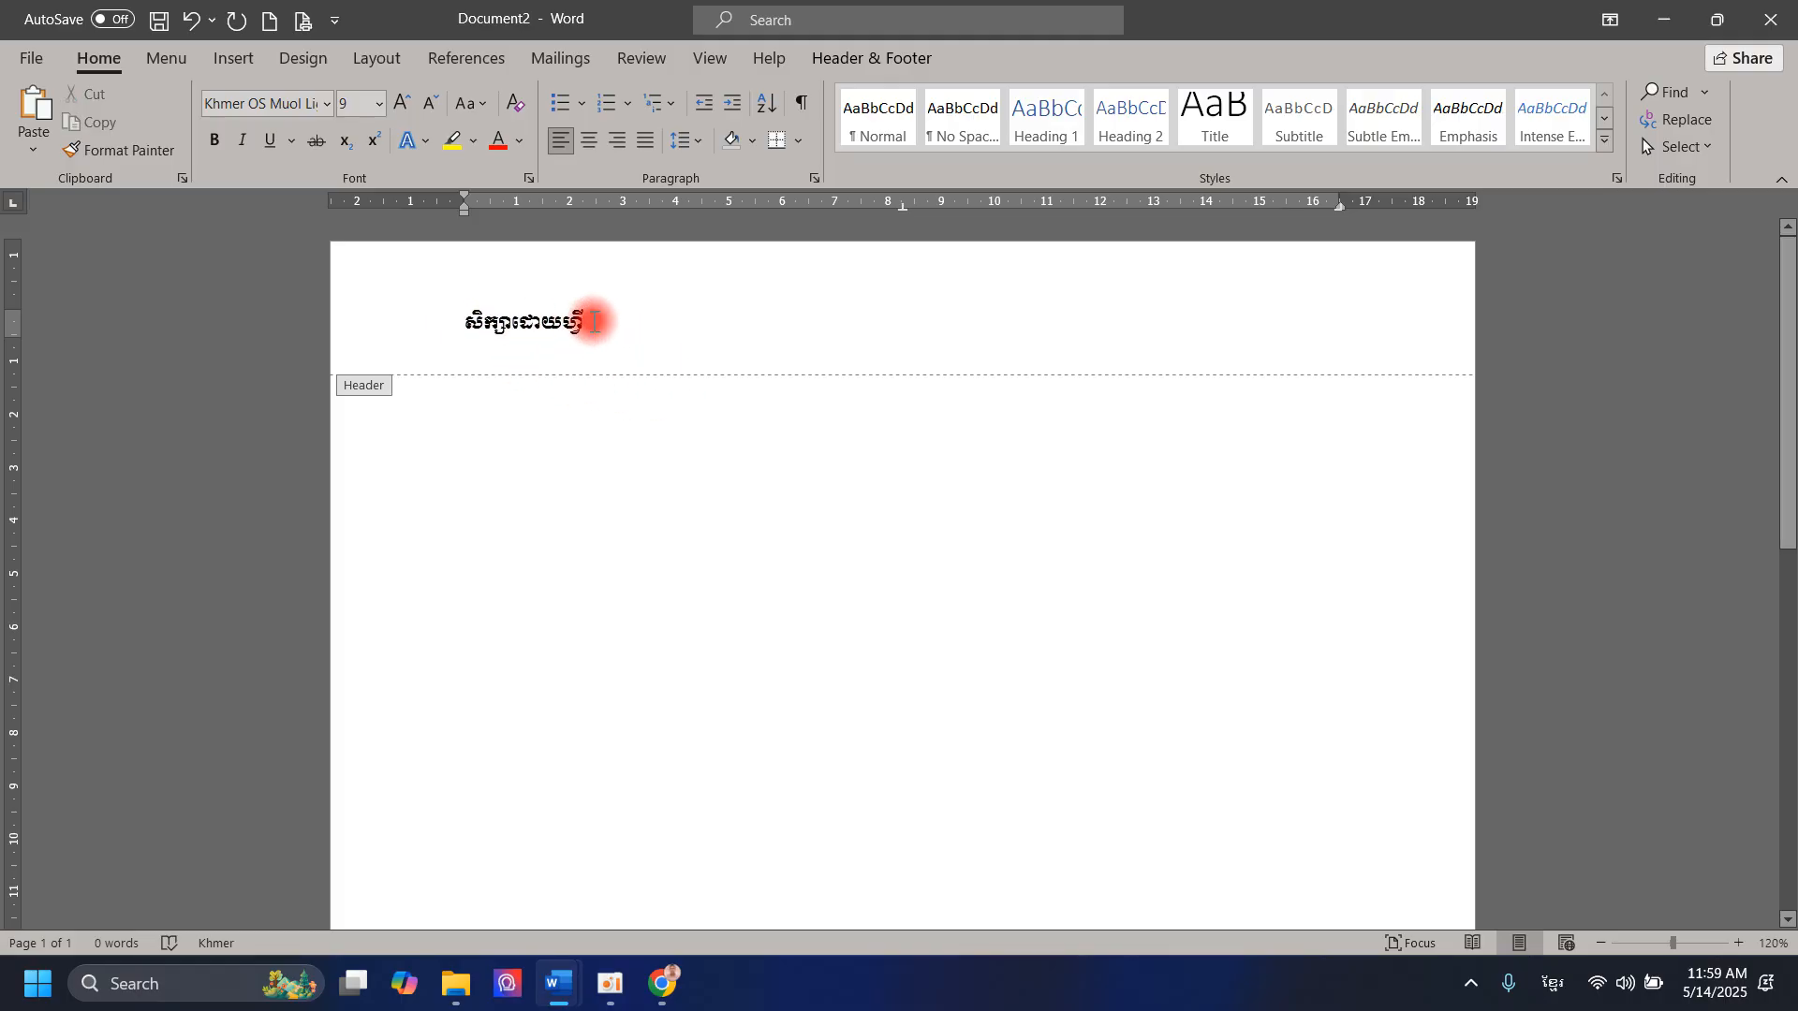
key(Tab)
key(Tab)
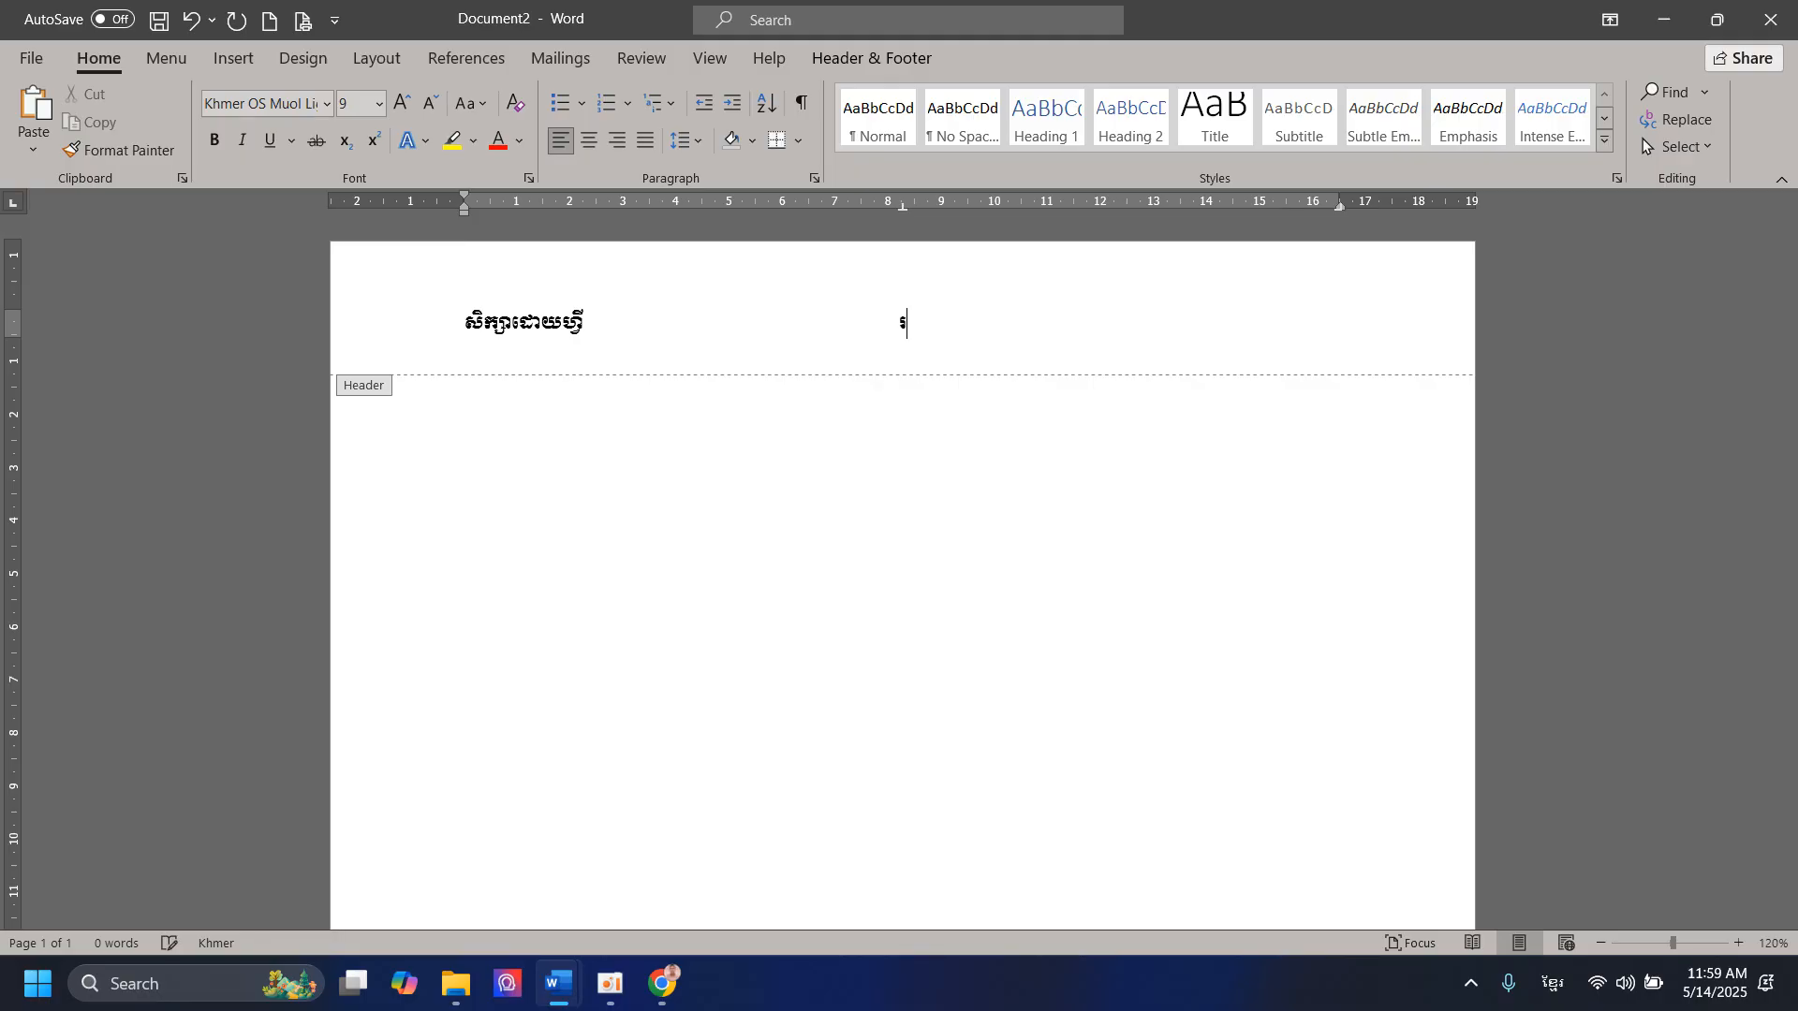
text(រៀបចំ)
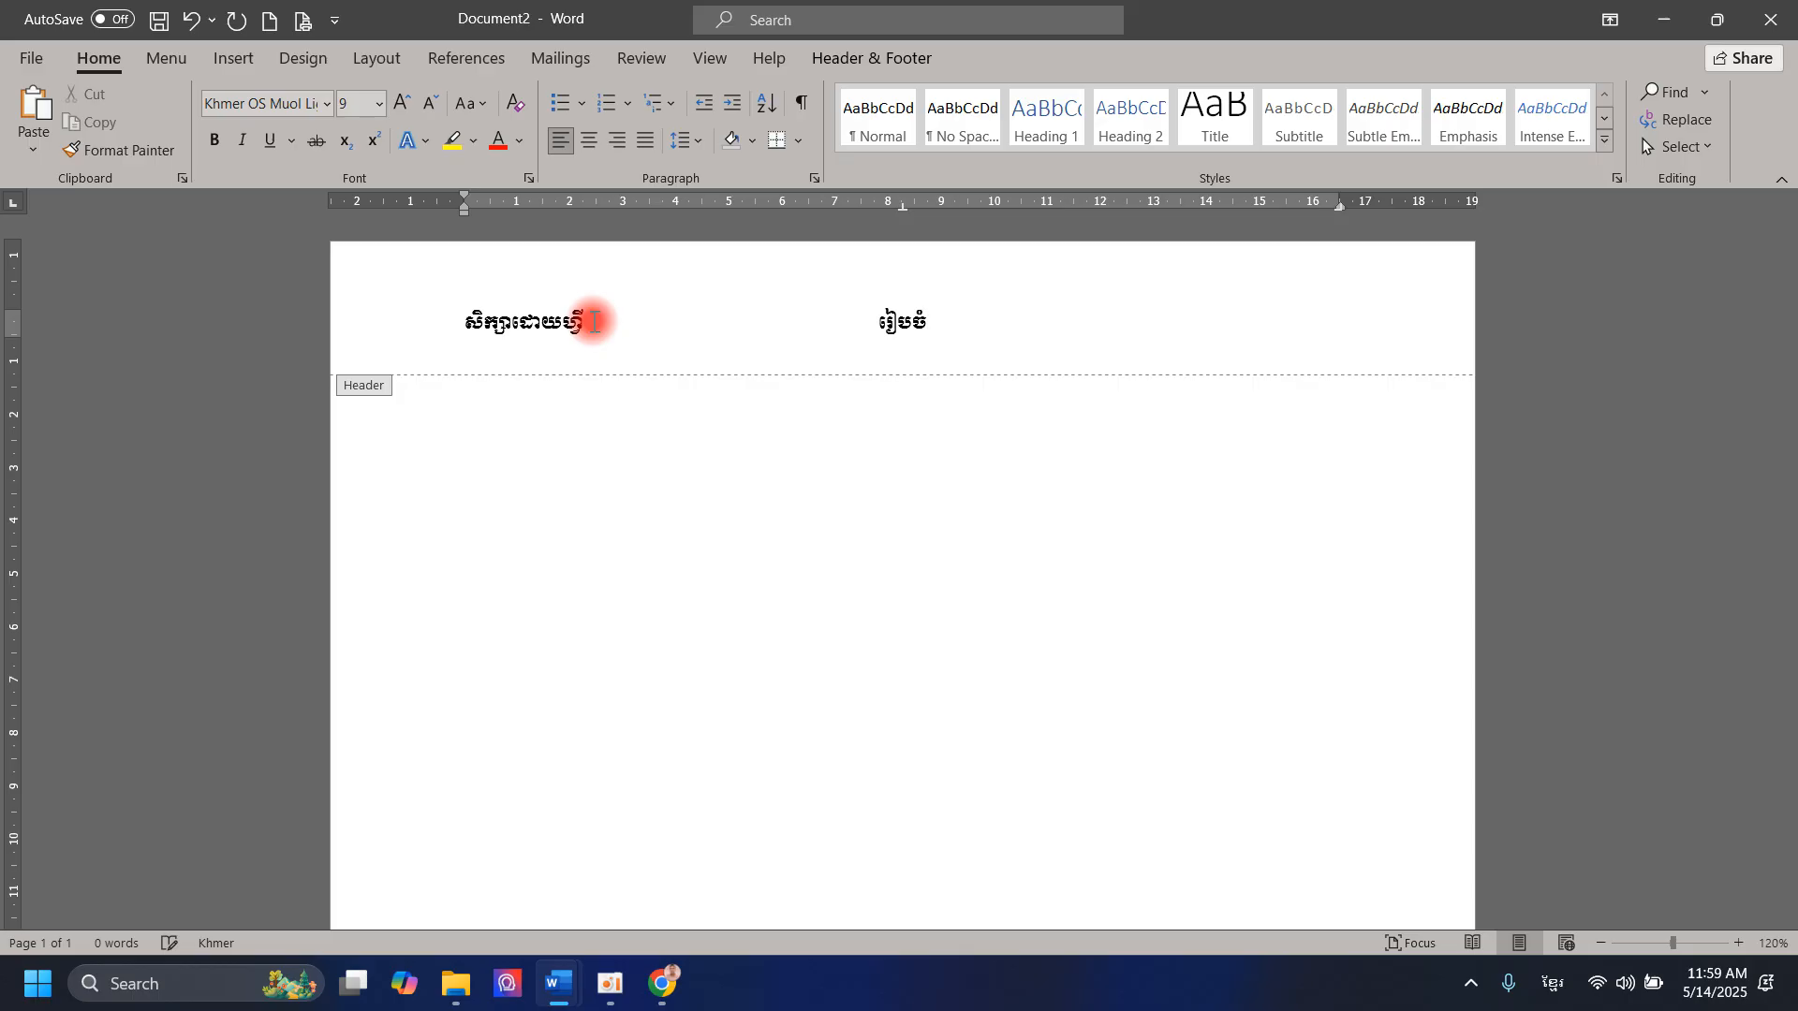
text(ដោយ)
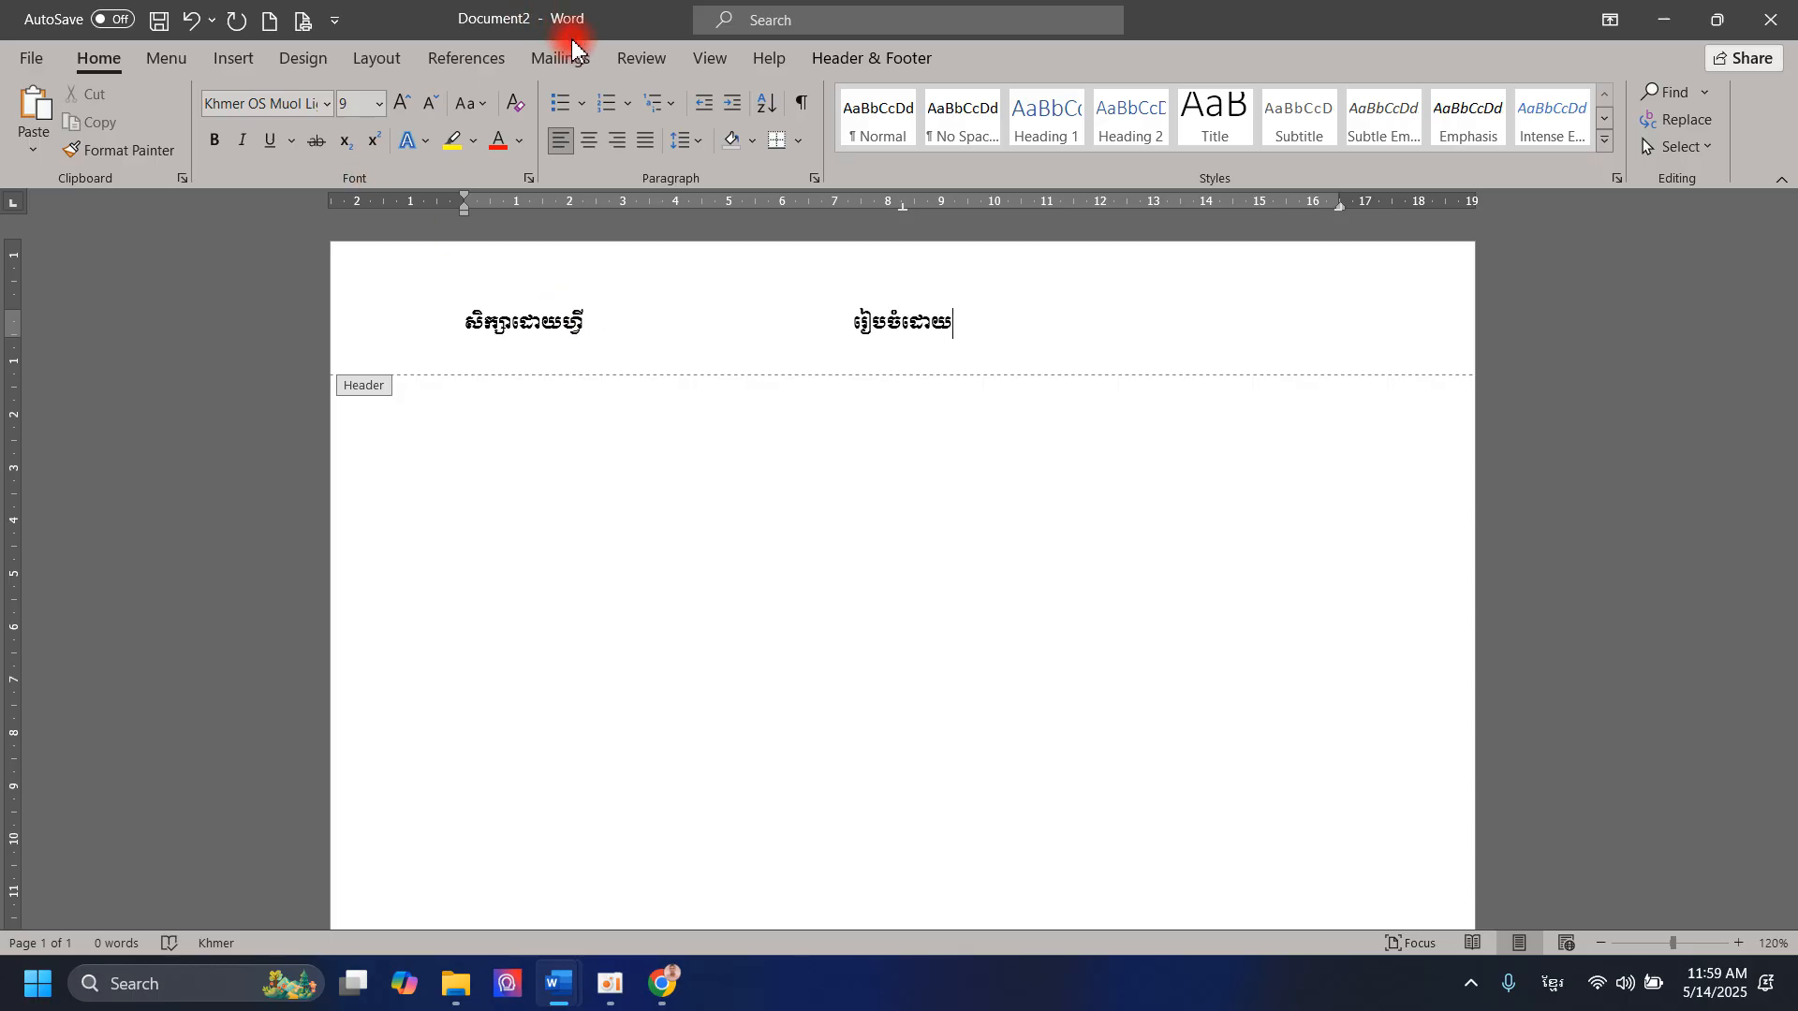
Step: Move រៀបចំដោយ to the header's right tab stop, and compare with the sample header in the What is a PC document before returning to Document2
key(Tab)
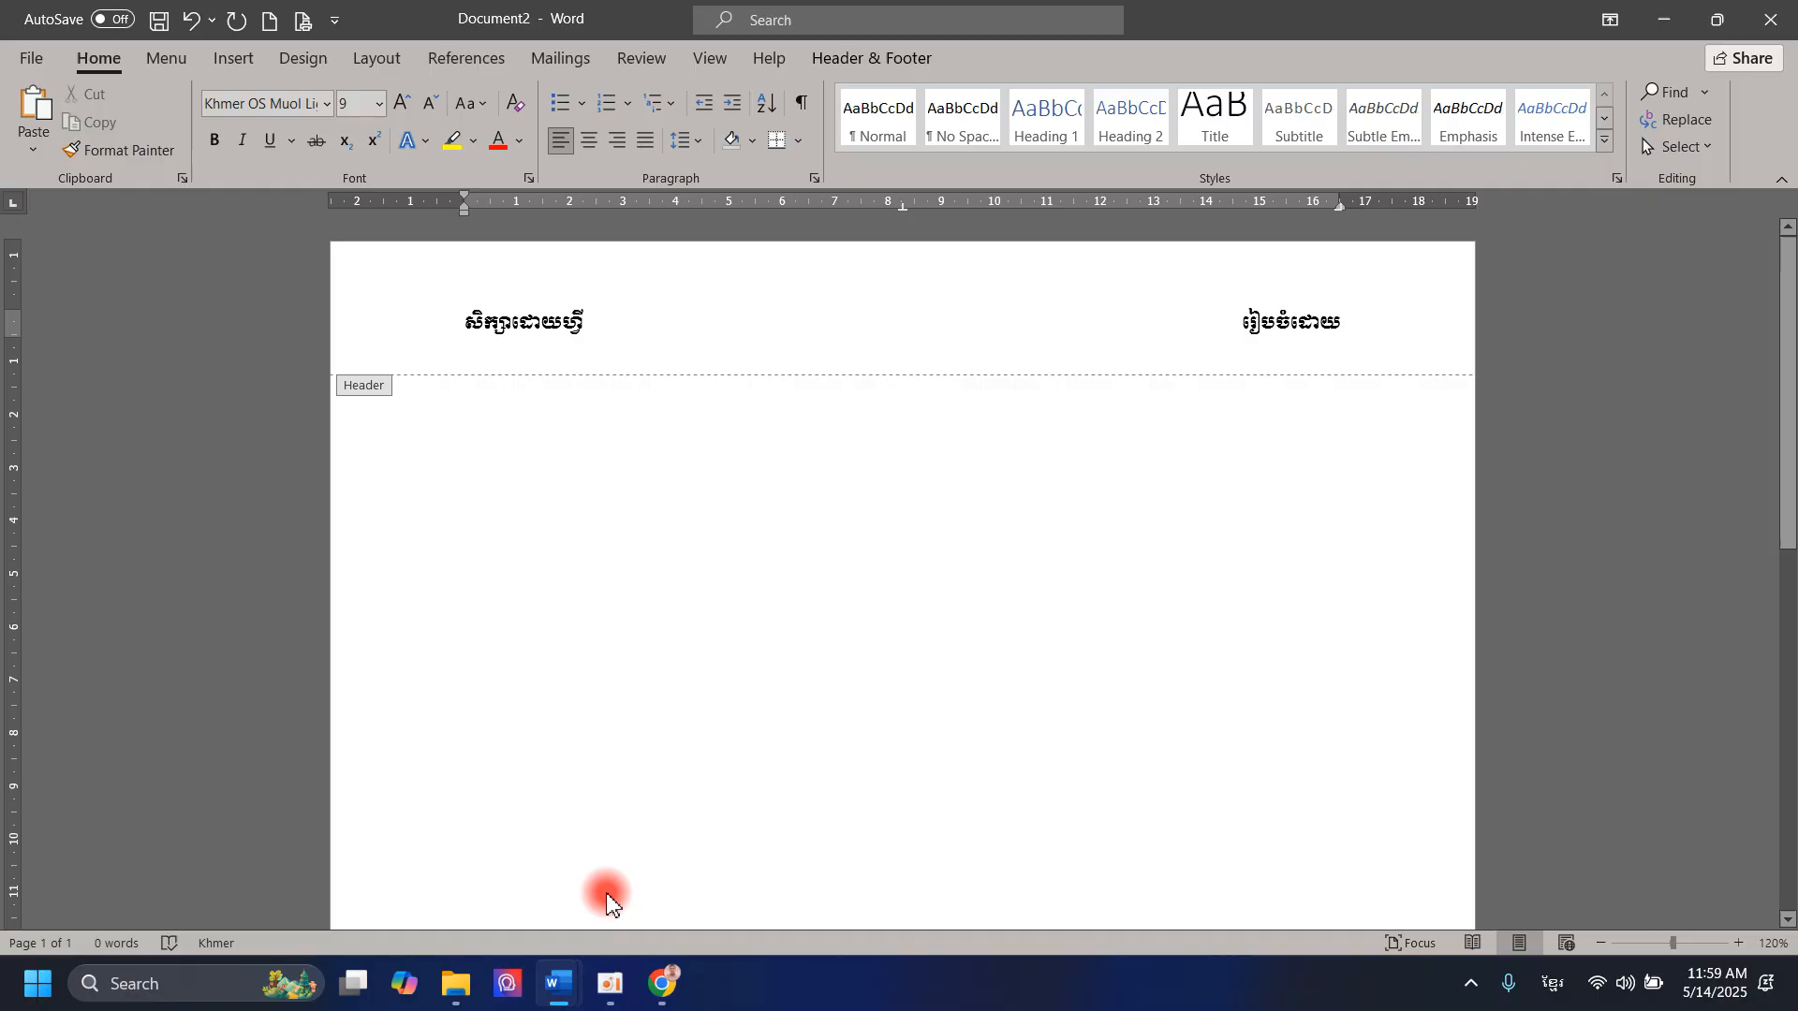
mouse_move(558, 984)
click(562, 894)
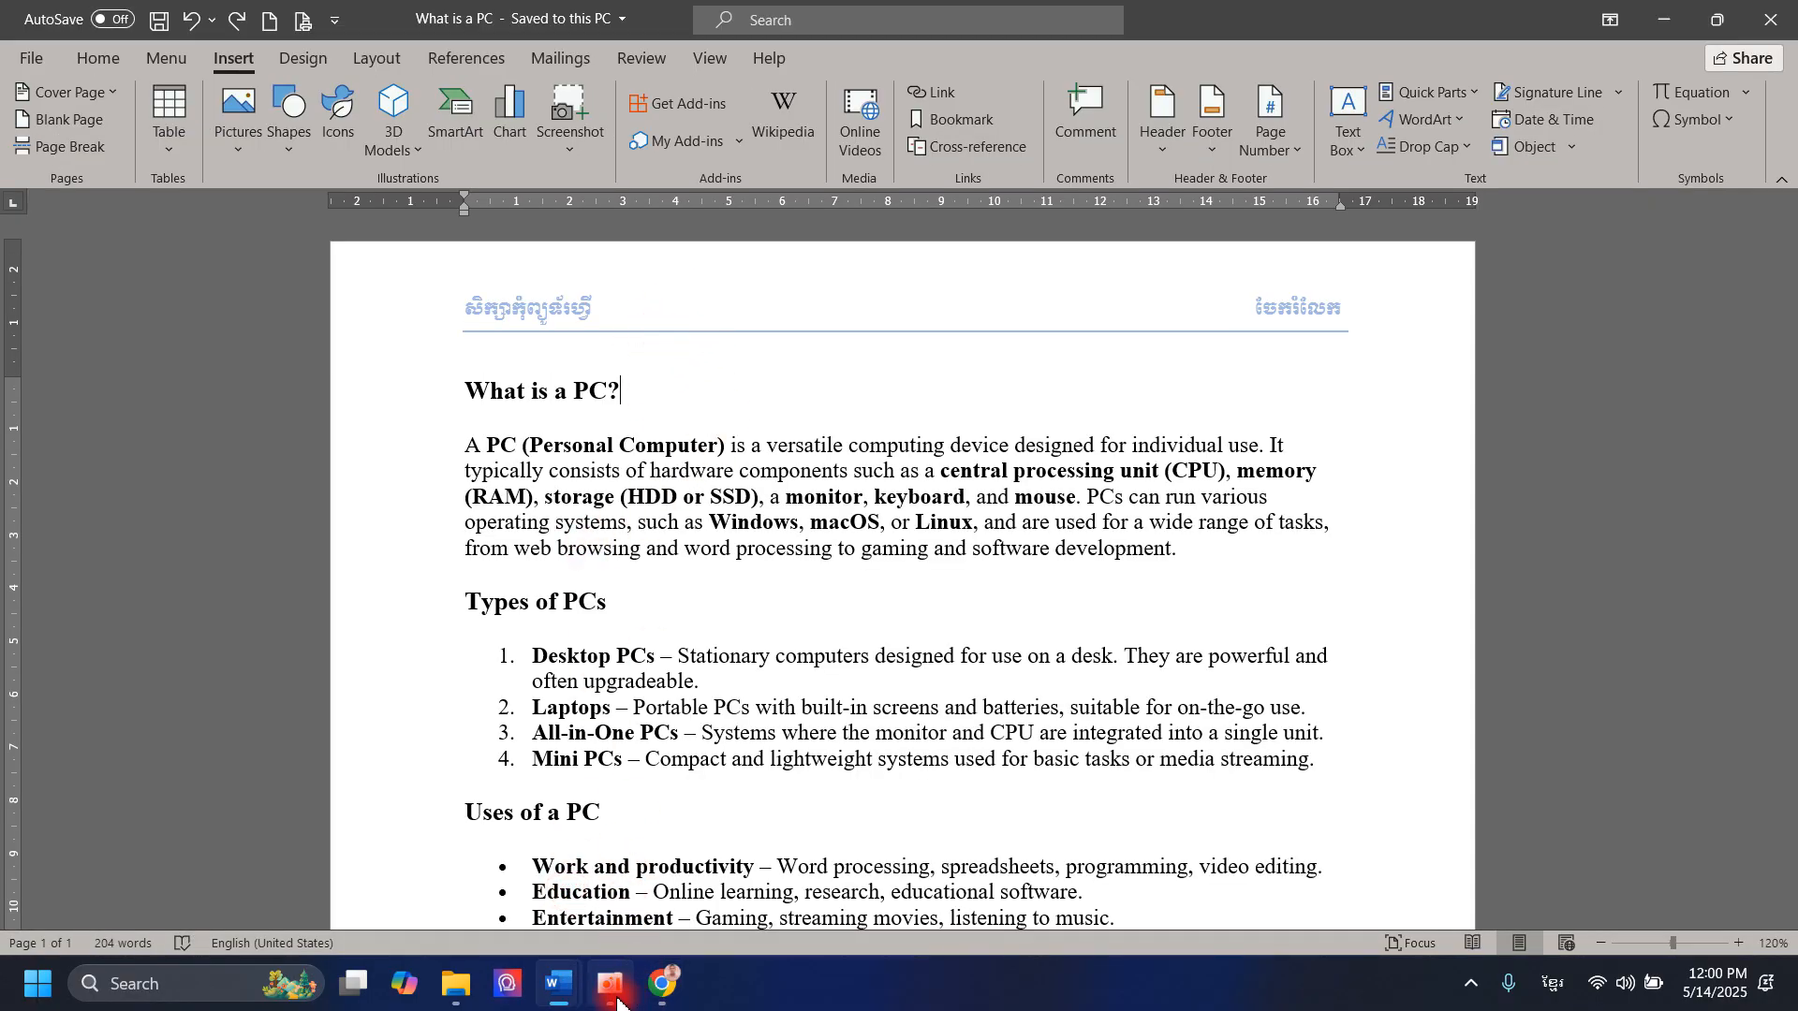
mouse_move(558, 983)
click(802, 914)
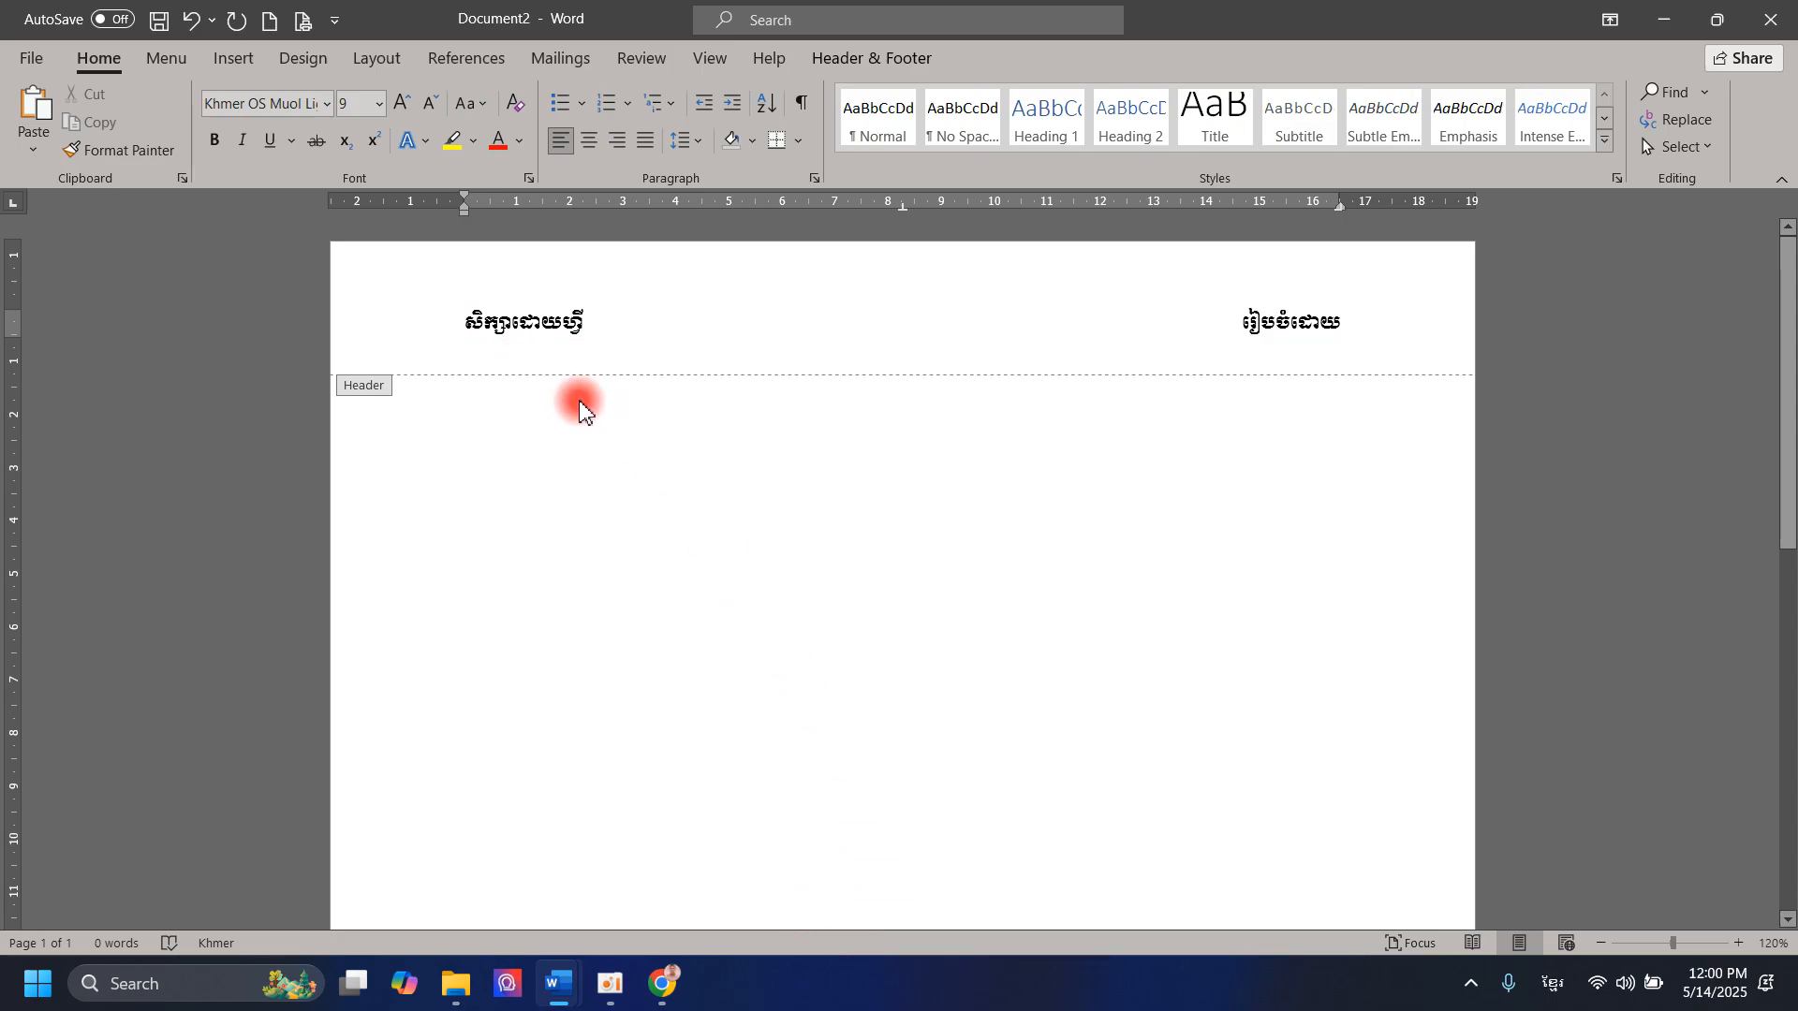
Step: Draw a straight horizontal line about 17.25 cm long beneath the header text, spanning slightly beyond both page margins
click(236, 60)
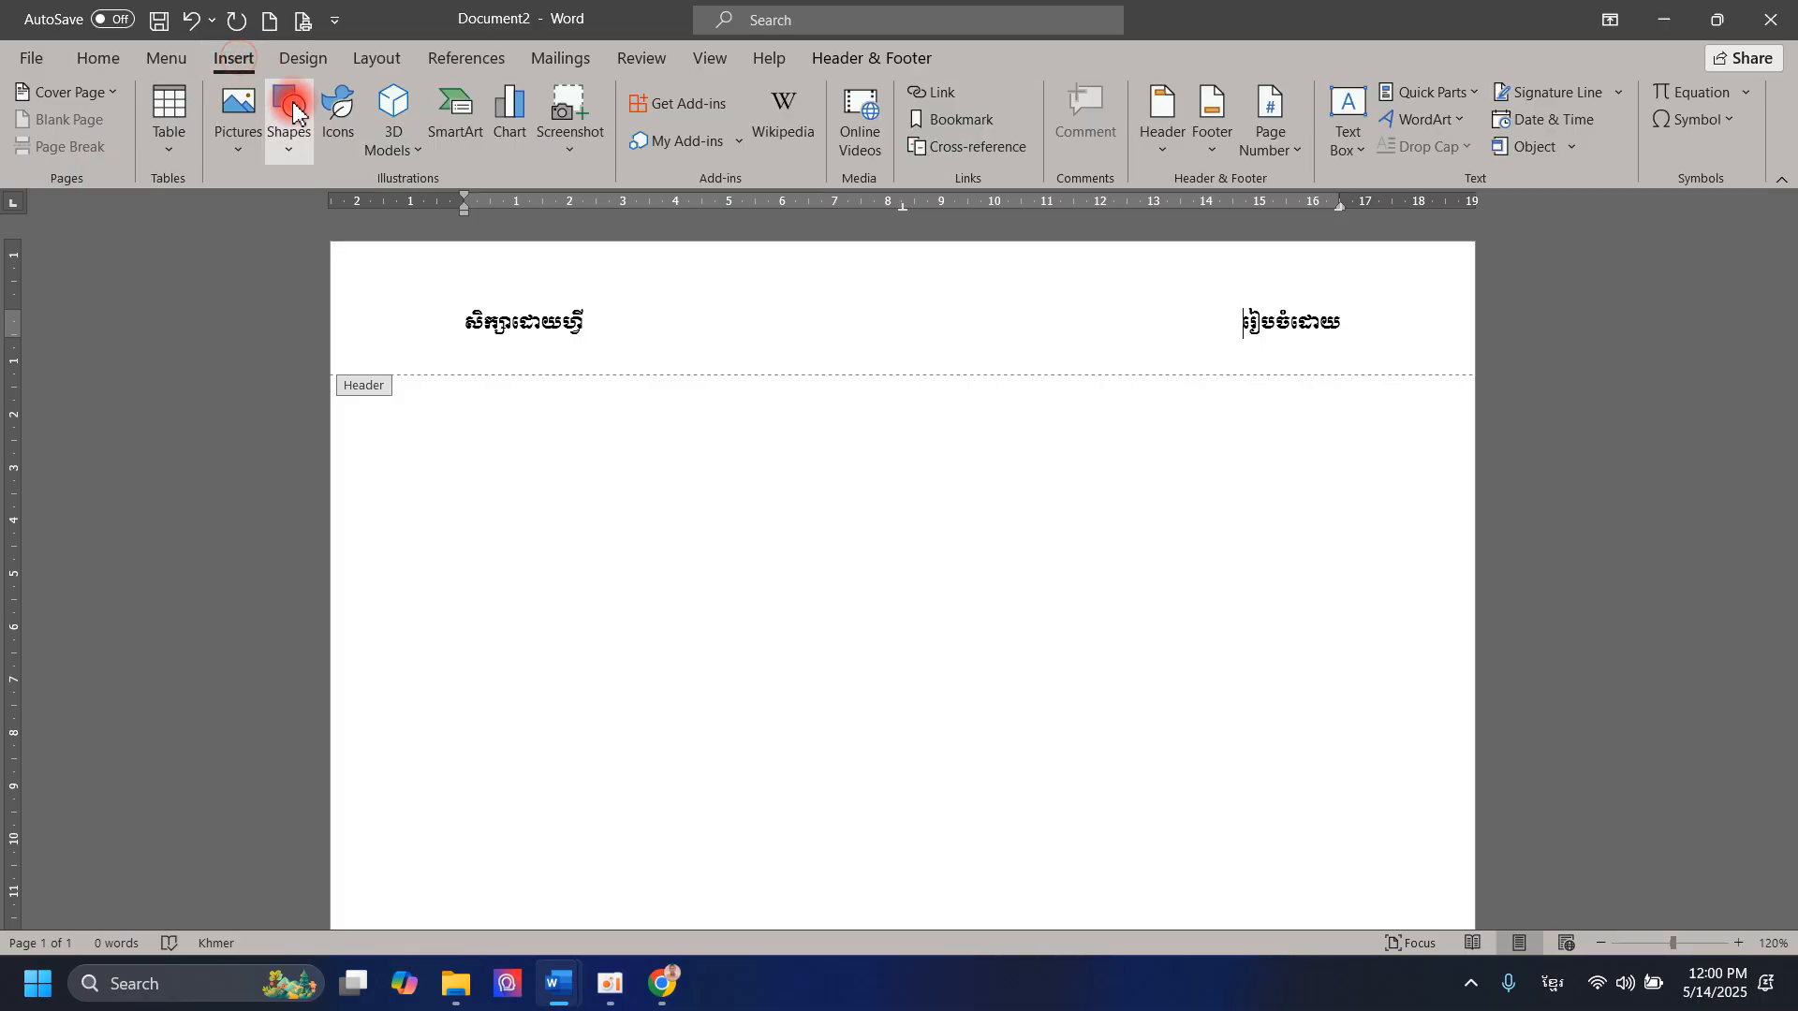
click(287, 148)
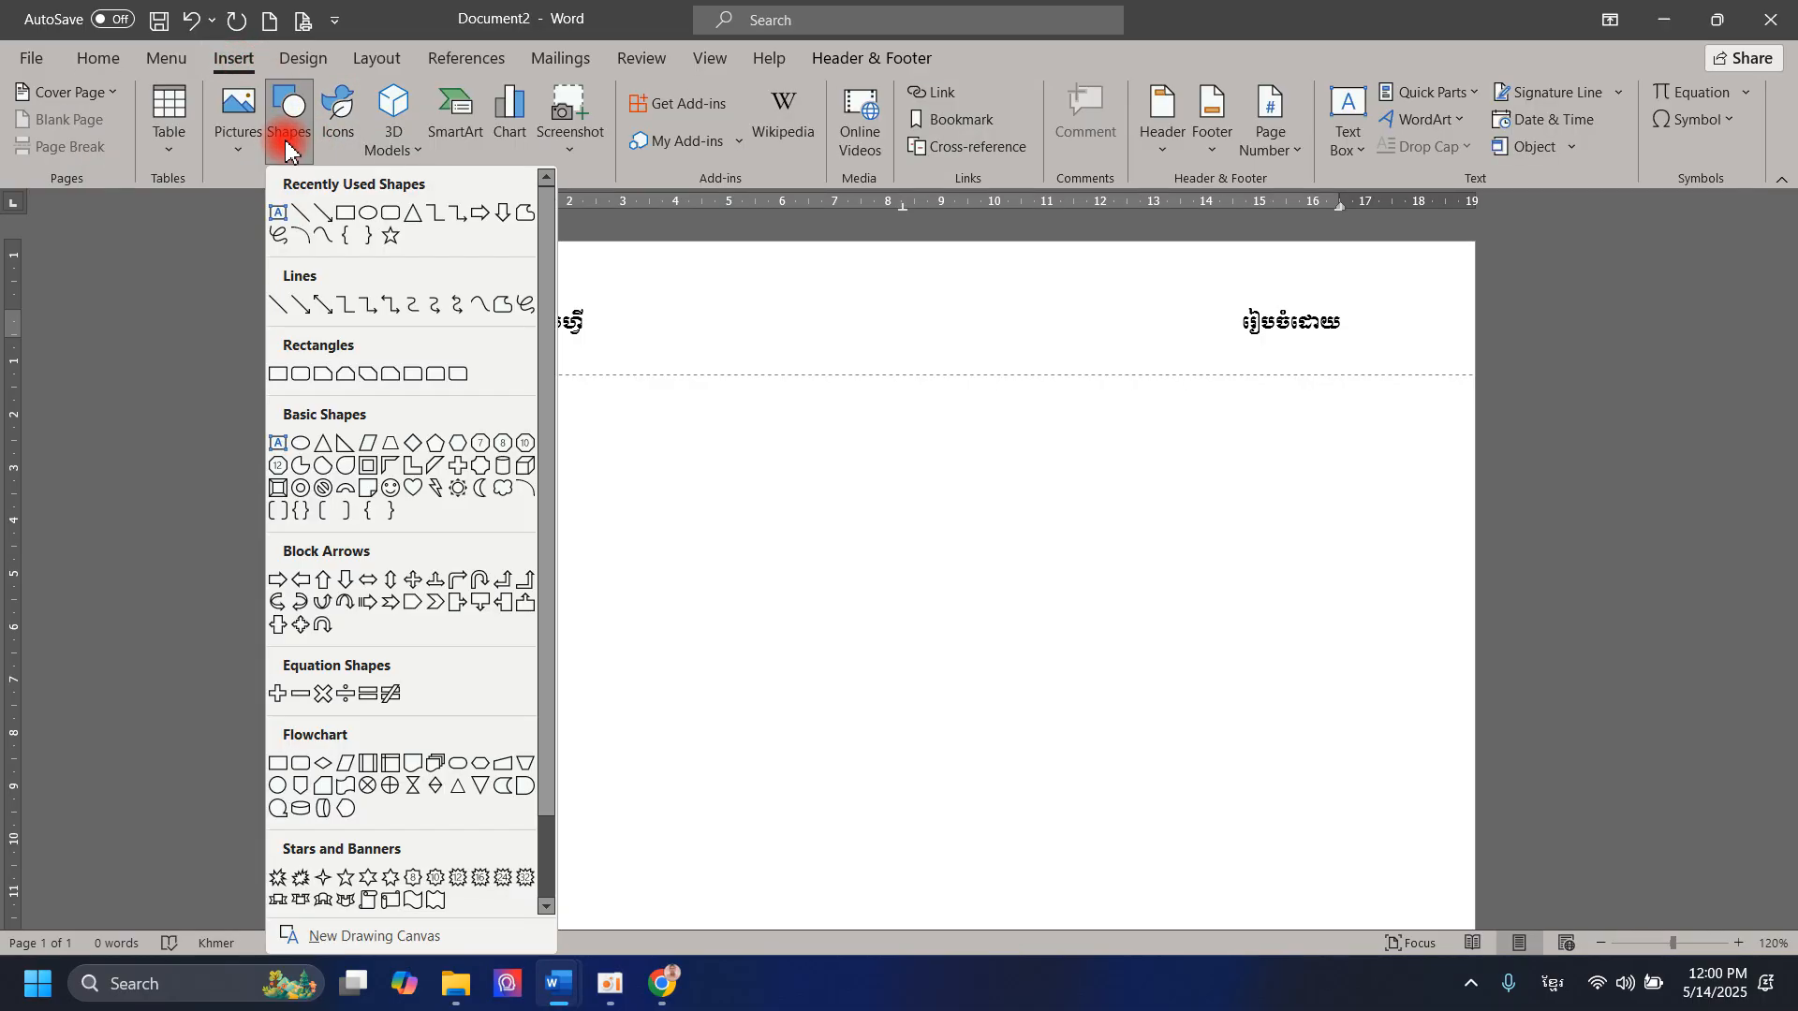
click(300, 216)
mouse_move(445, 364)
mouse_down()
mouse_move(791, 346)
mouse_move(918, 369)
mouse_move(1271, 333)
mouse_move(1329, 362)
mouse_move(1344, 339)
mouse_move(1357, 367)
mouse_up()
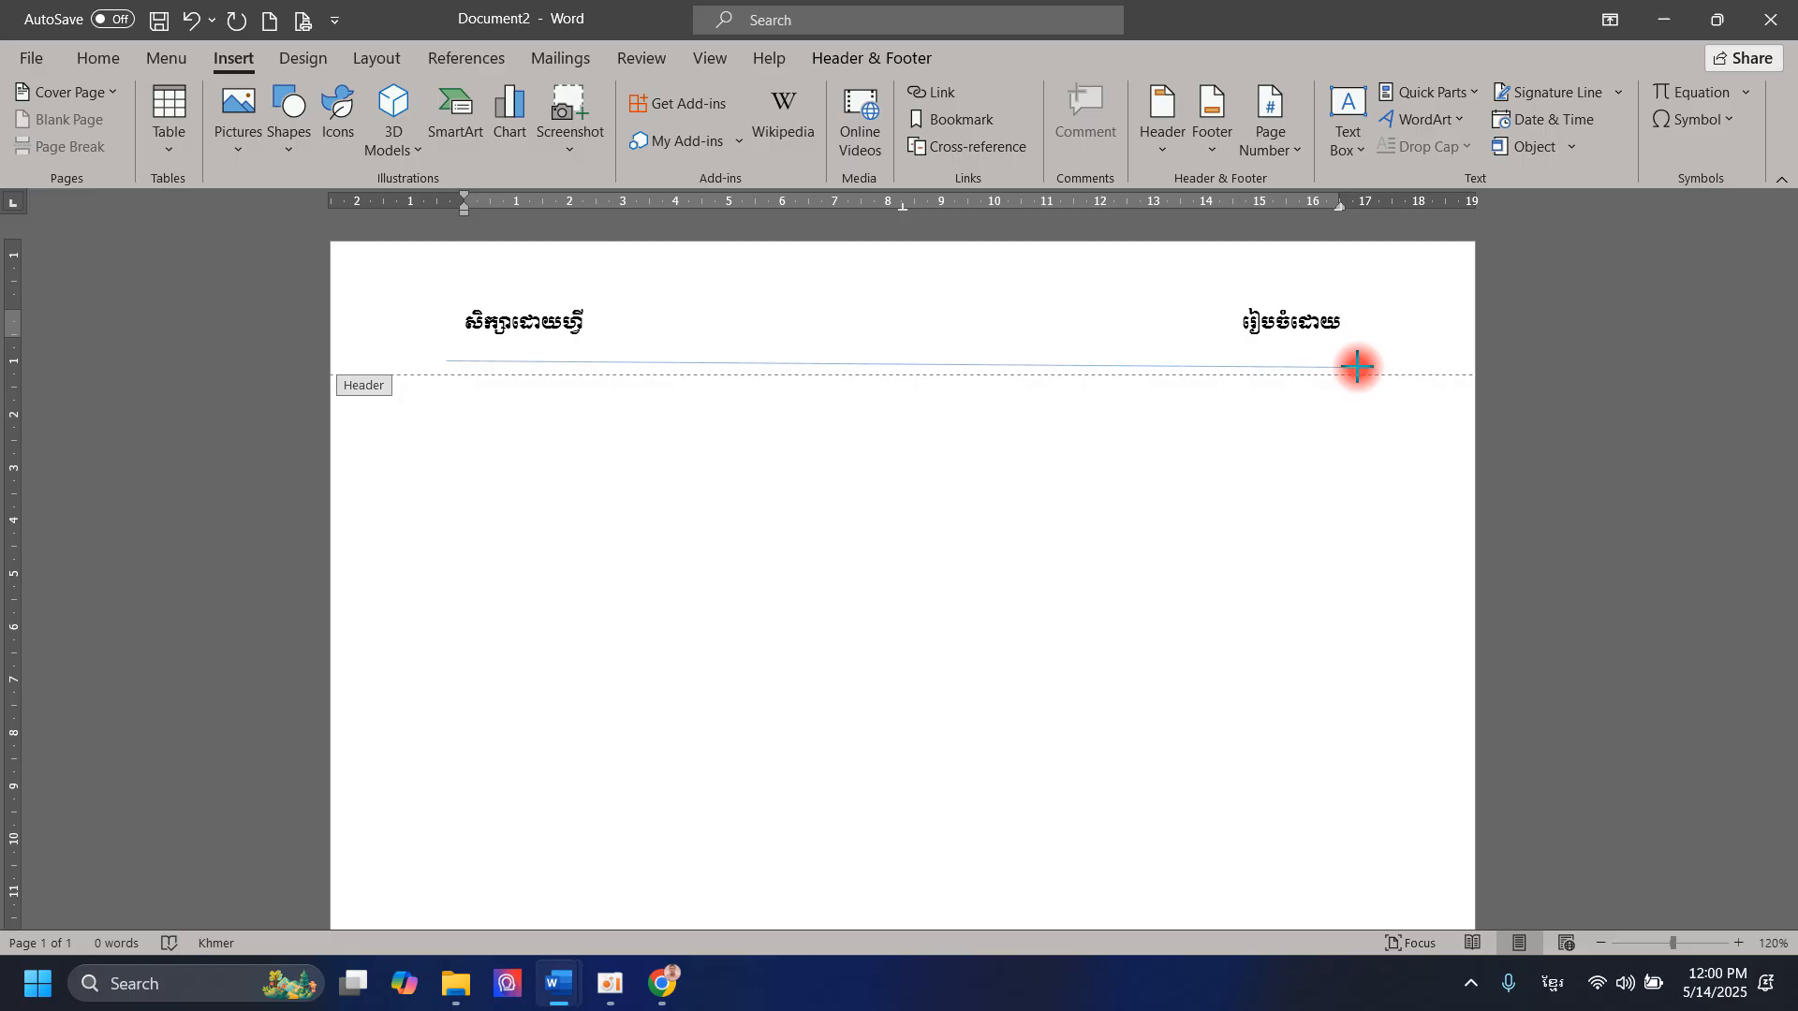
mouse_move(1357, 367)
mouse_down()
mouse_move(1389, 353)
mouse_move(1346, 349)
mouse_up()
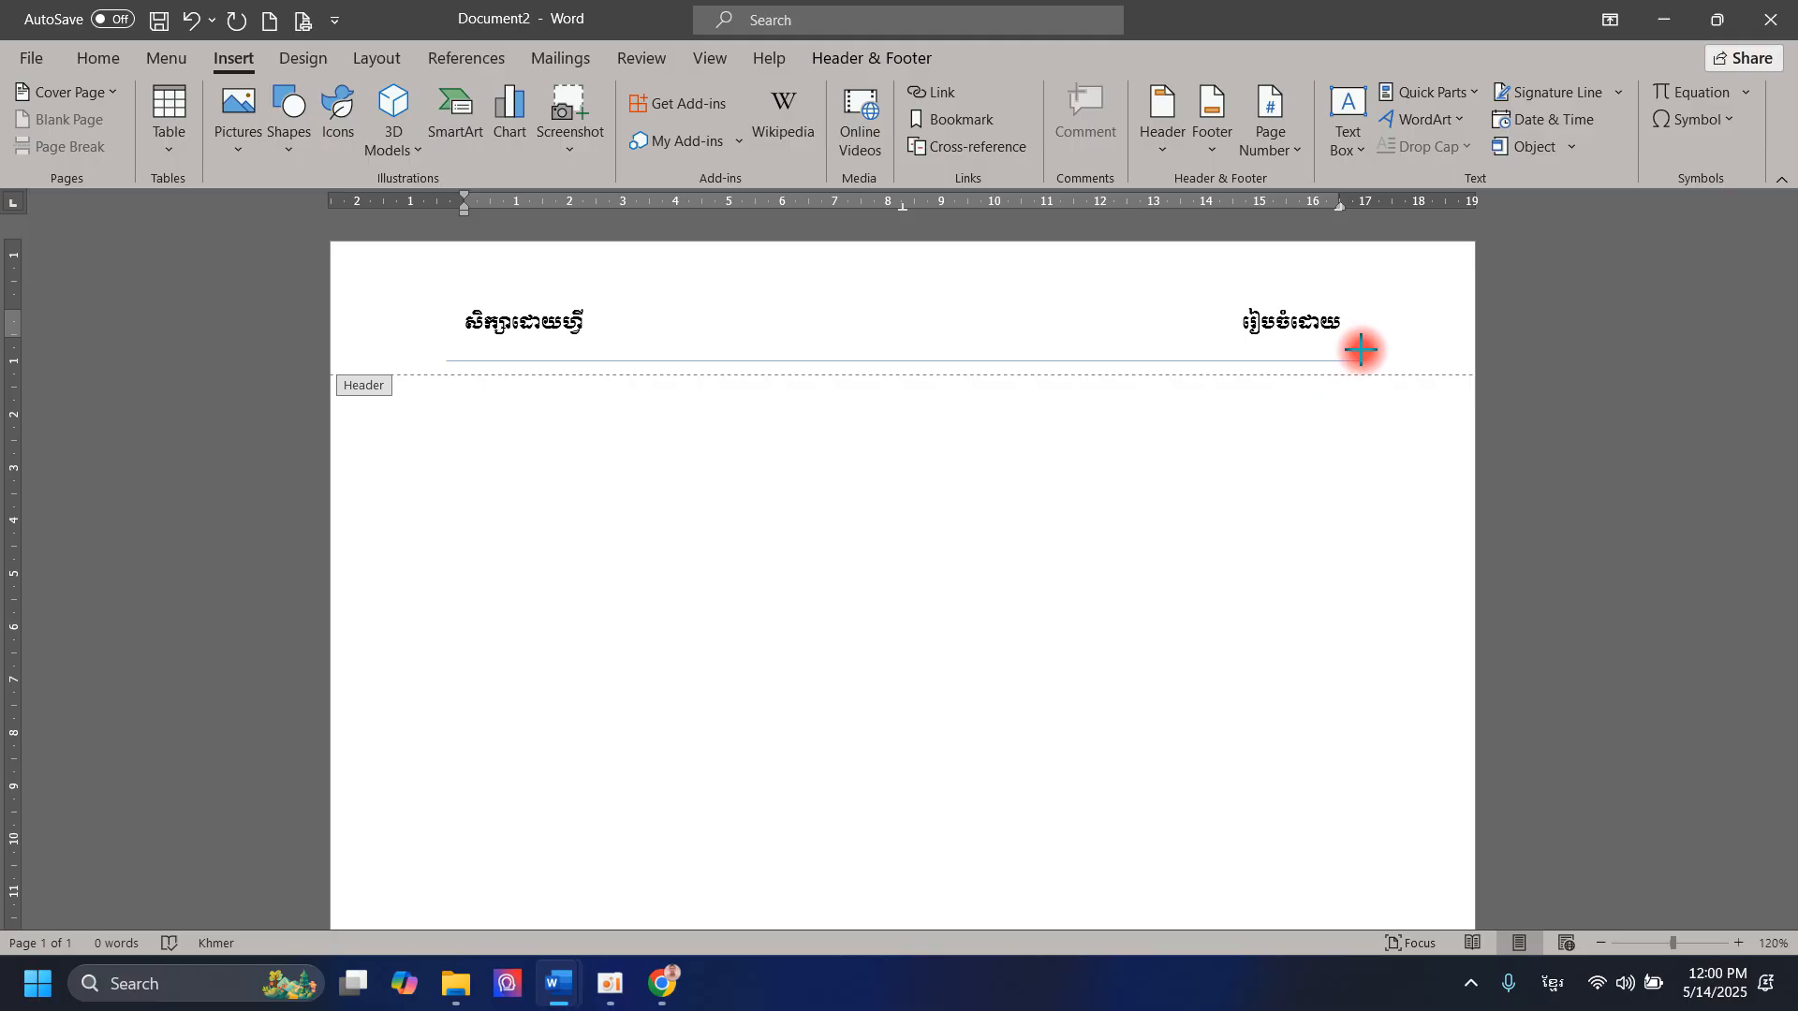
drag(1361, 349, 1357, 353)
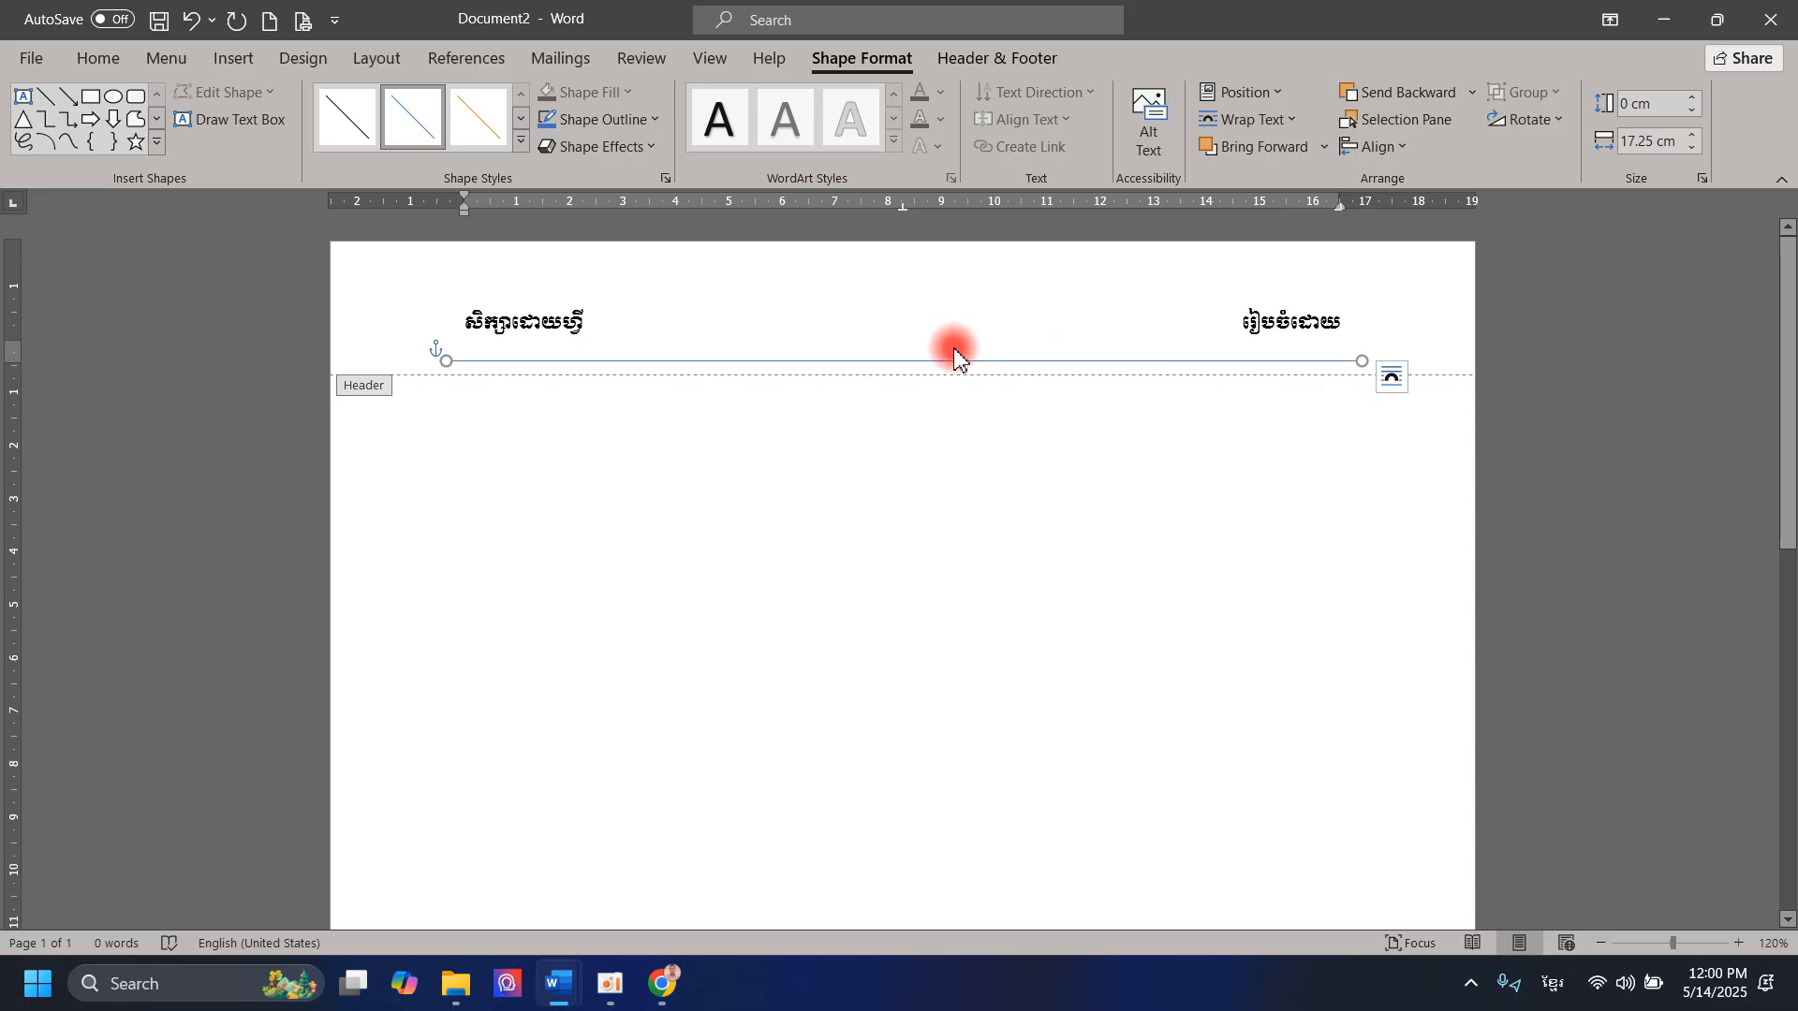
Step: Set the header line's outline to a 1½ pt weight and the standard red color
click(622, 118)
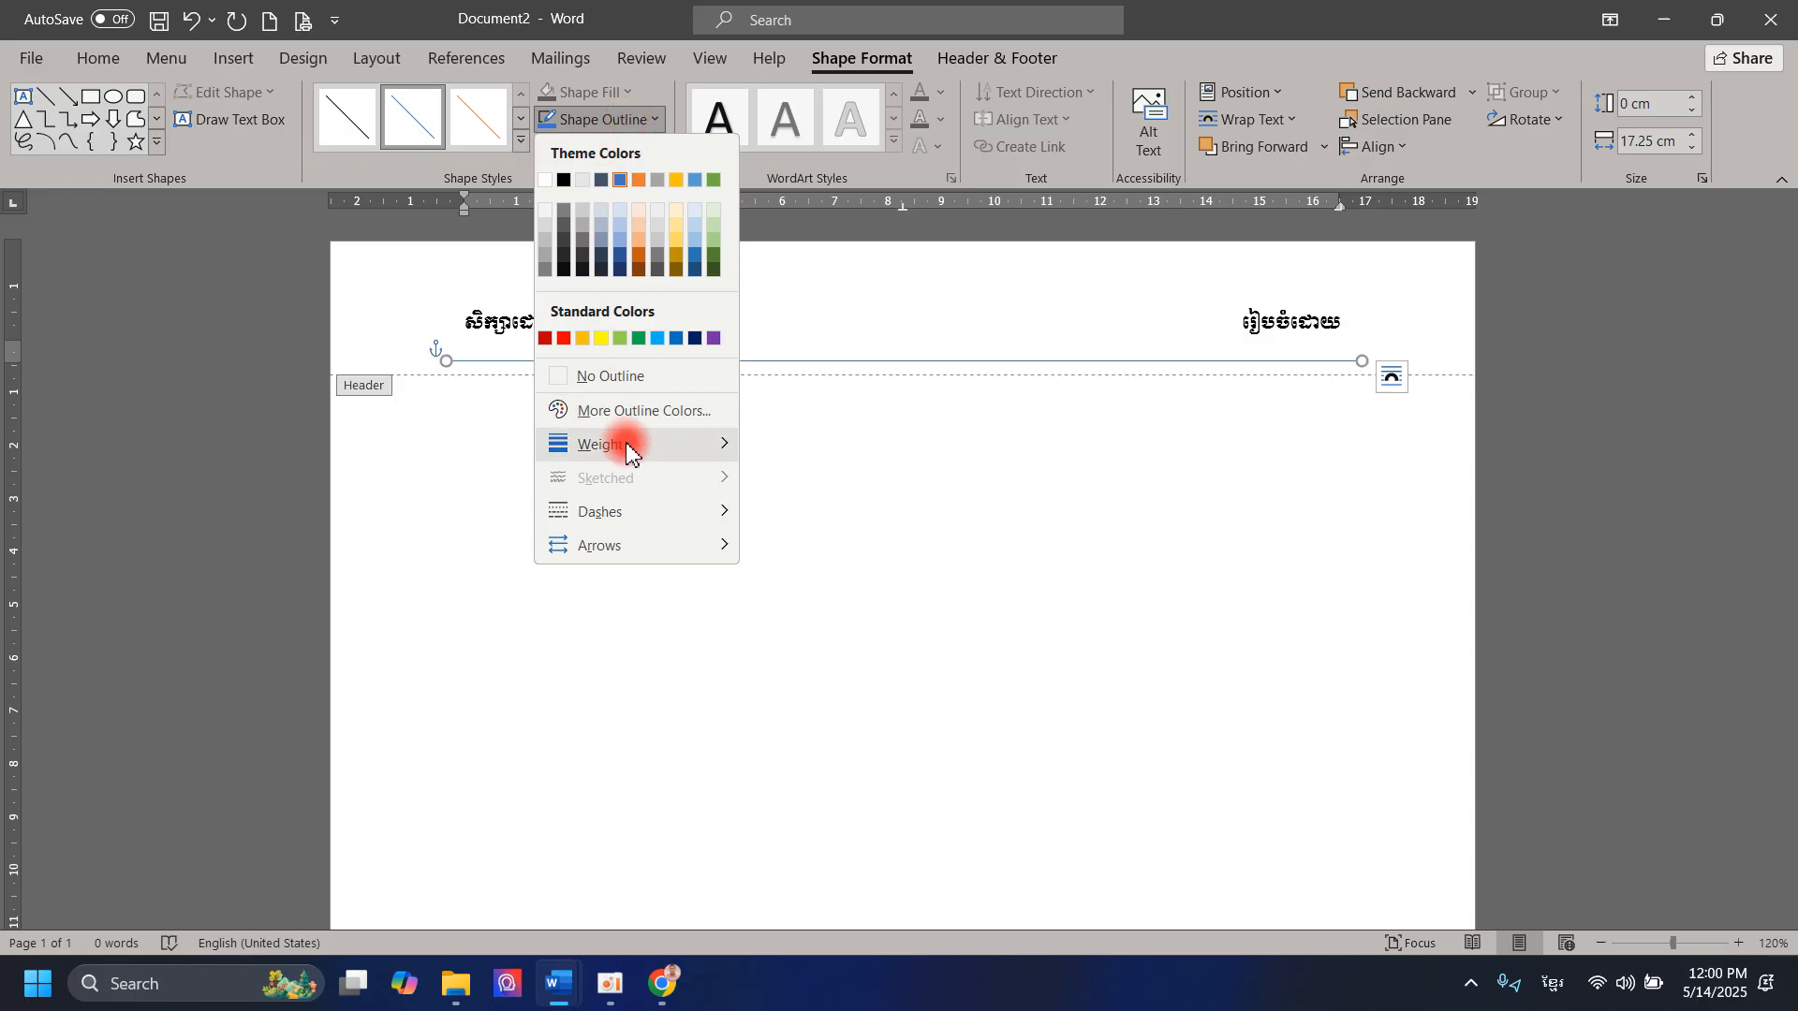
mouse_move(654, 446)
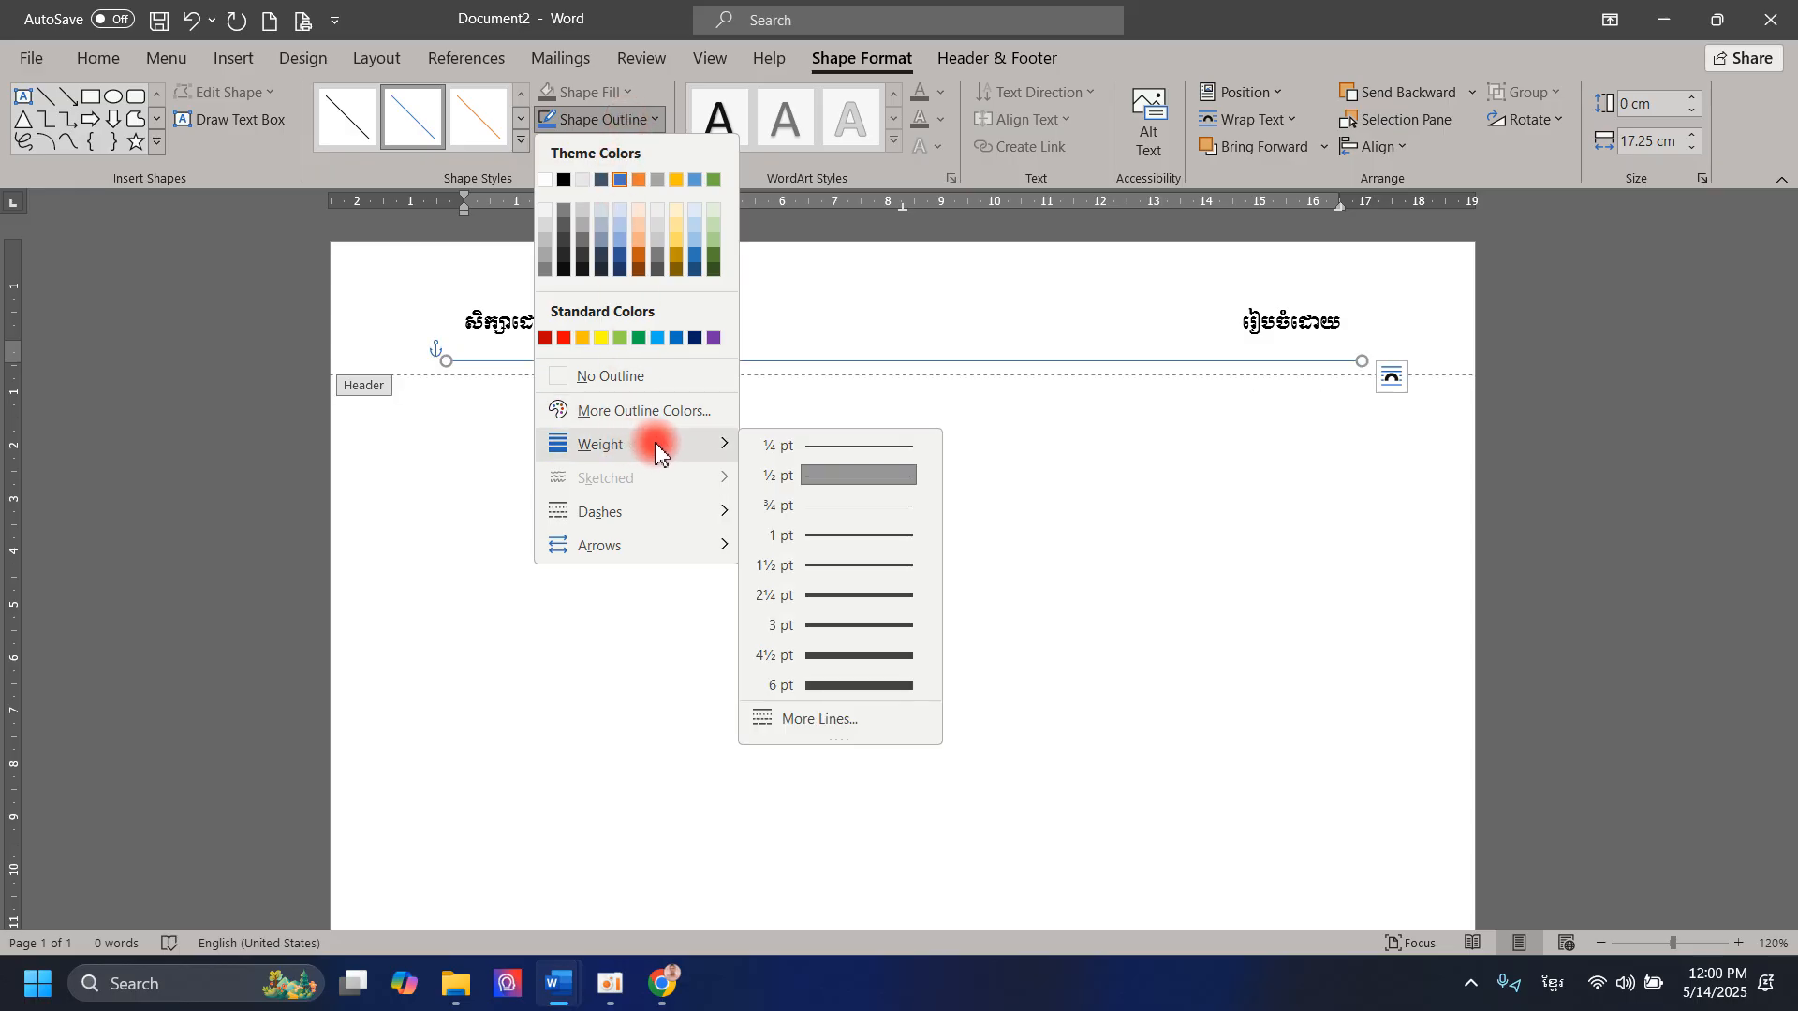
click(861, 577)
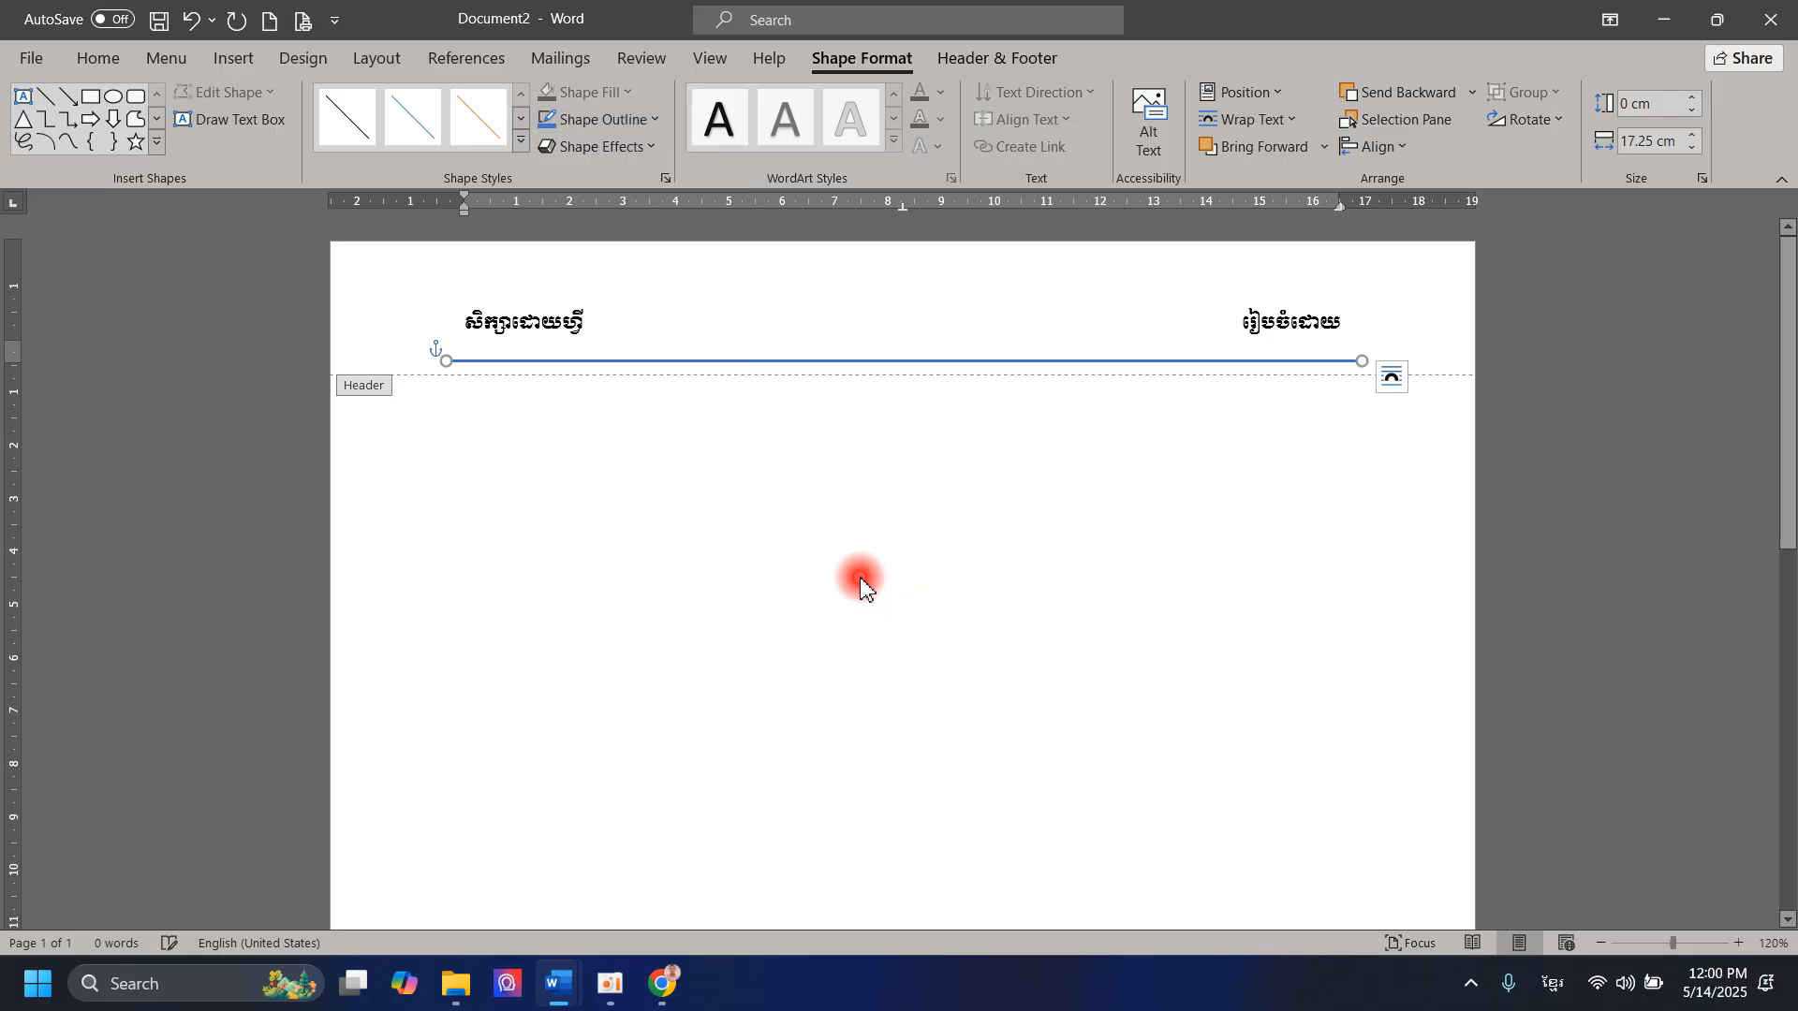
click(570, 114)
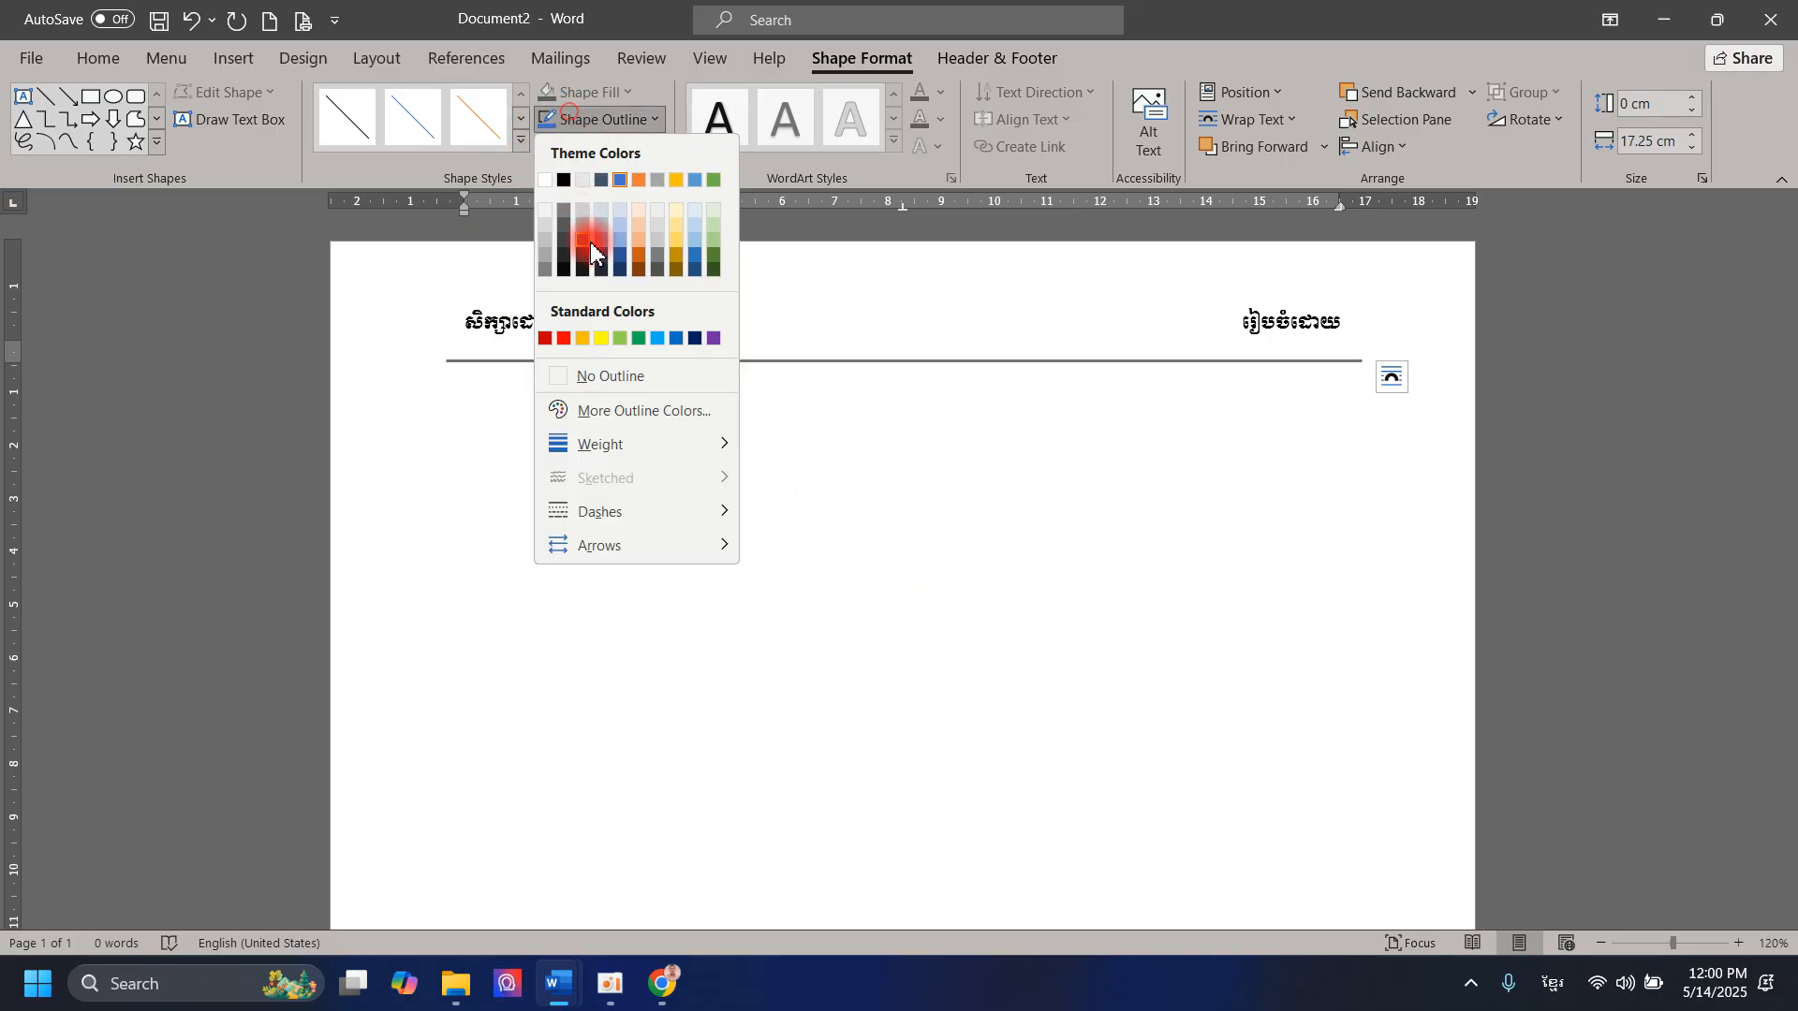
click(564, 339)
Step: Move the red line up in small increments until it sits just beneath the header text, and close header and footer editing
key(Up)
key(Up)
key(Up)
key(Up)
key(Up)
key(Up)
key(Up)
key(Down)
key(Down)
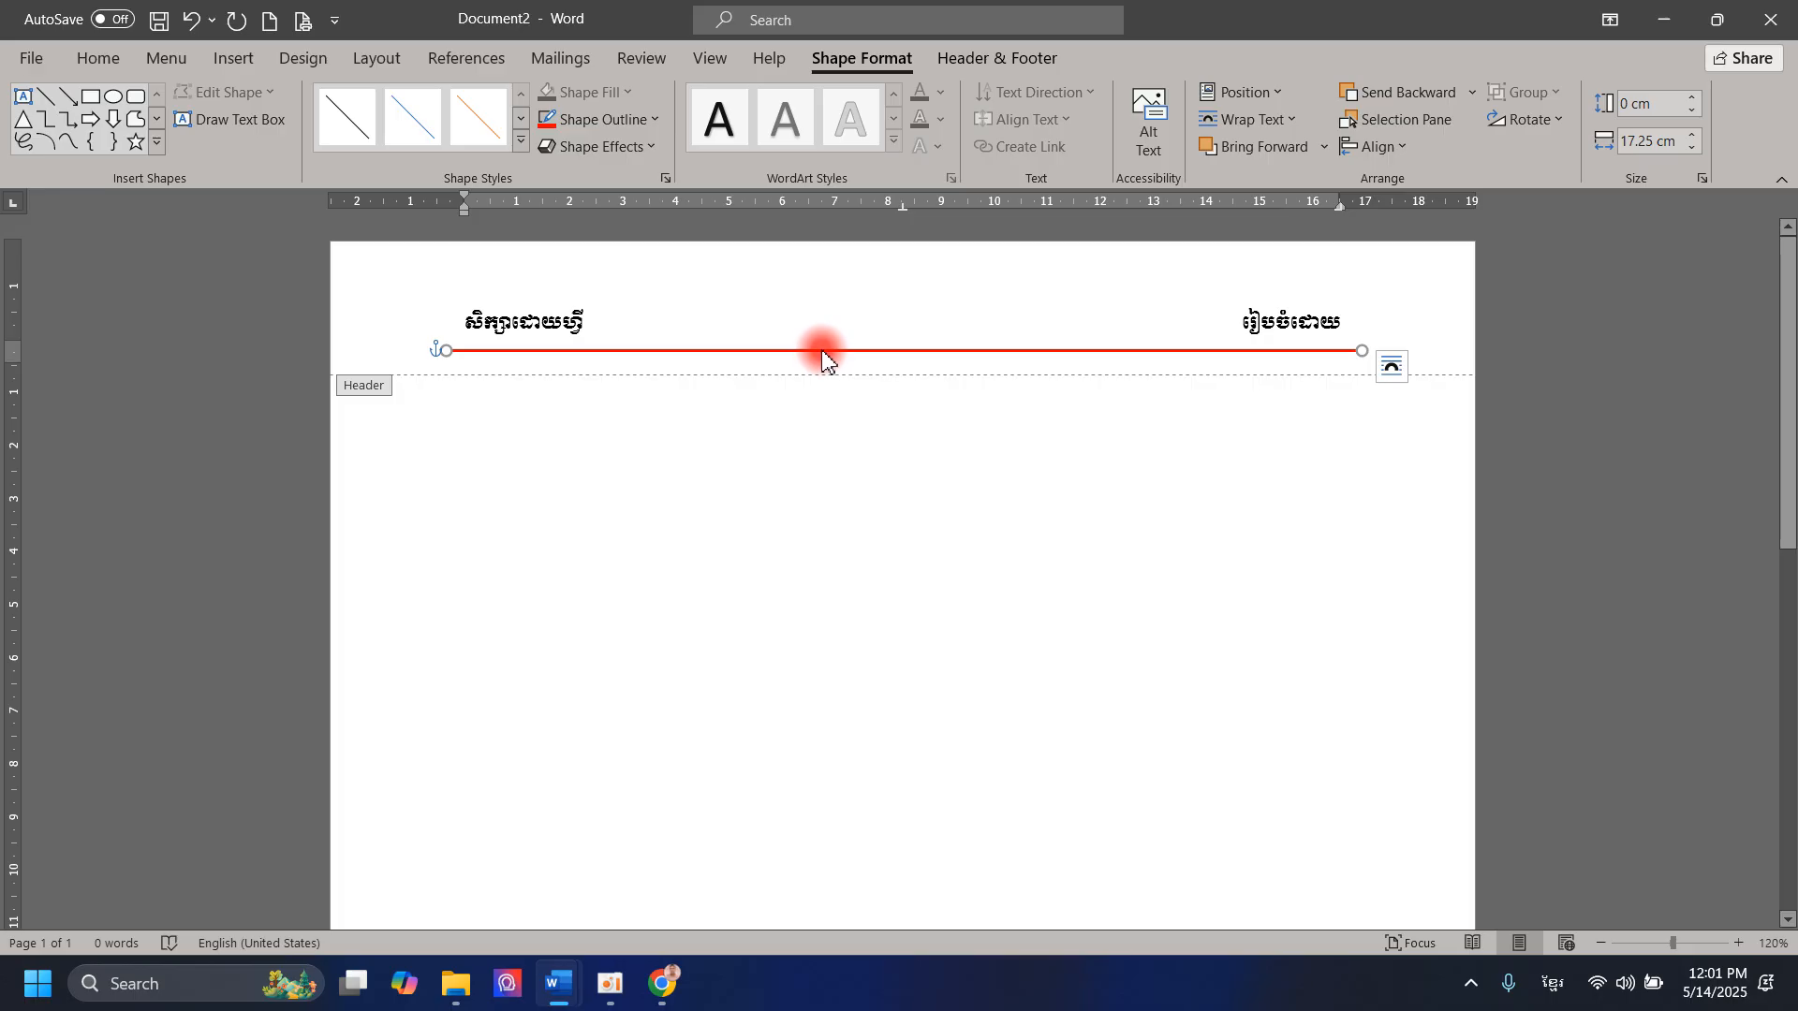
click(822, 354)
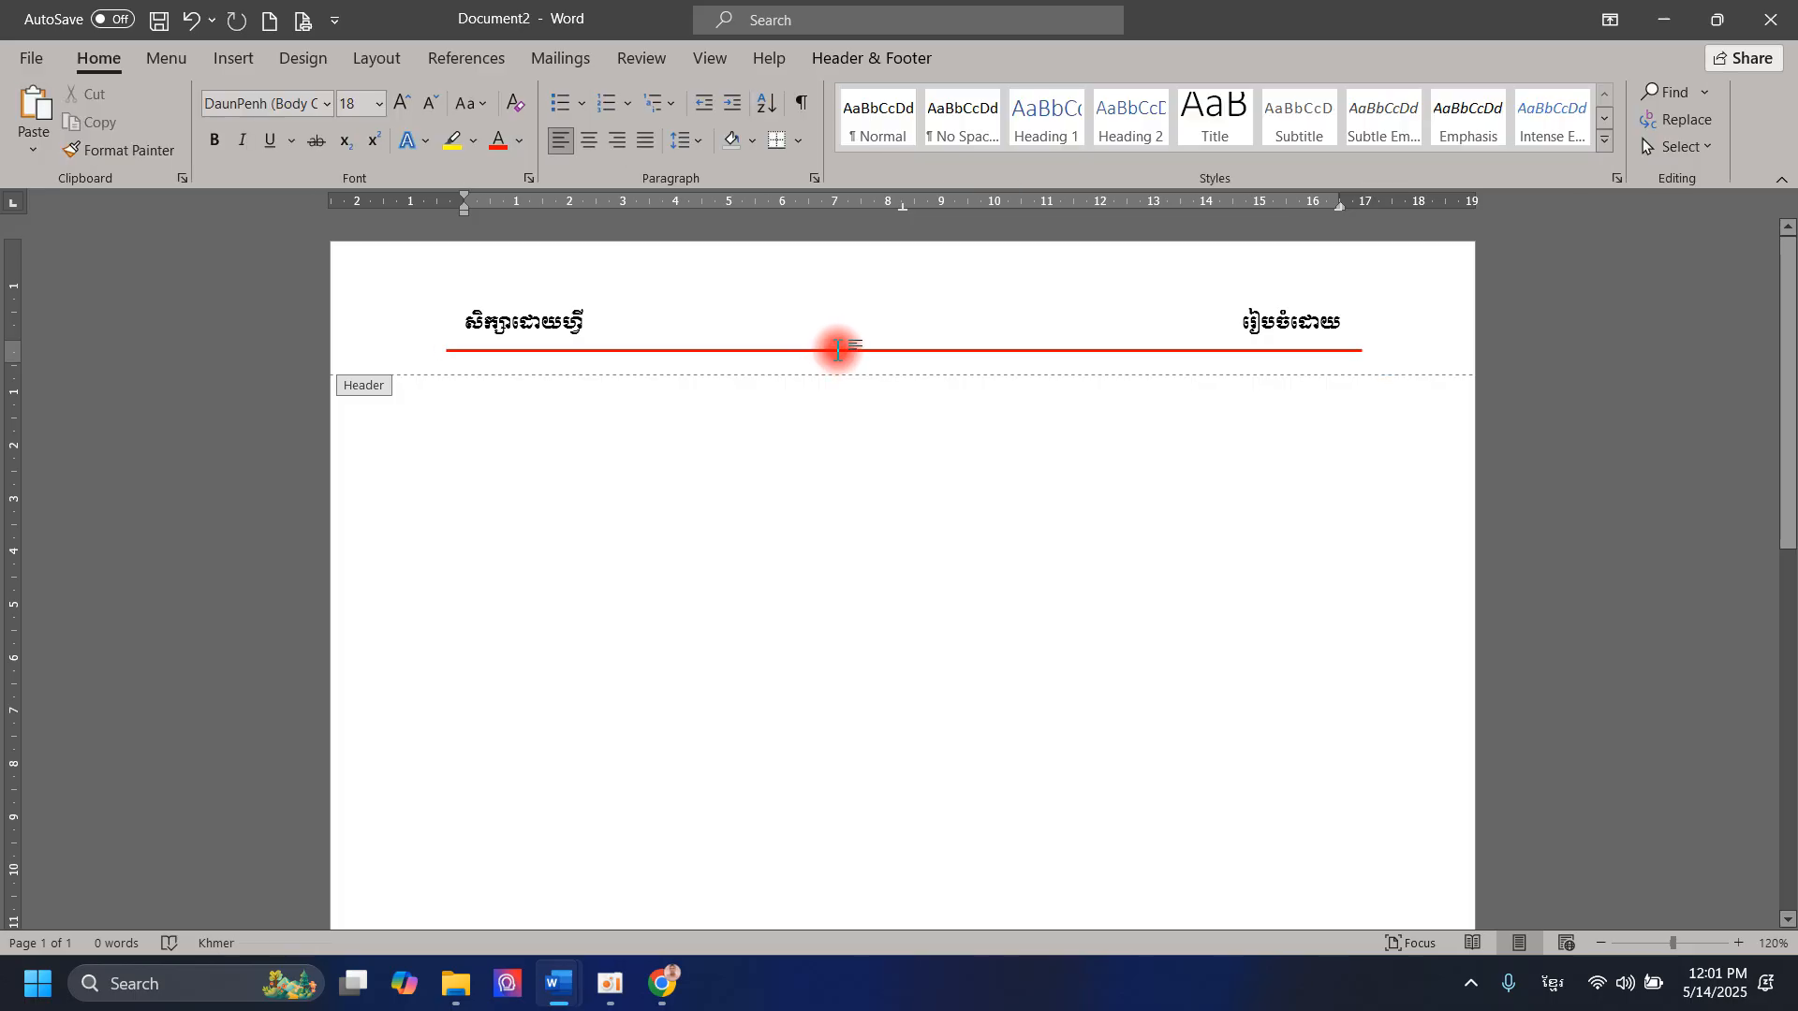
click(846, 352)
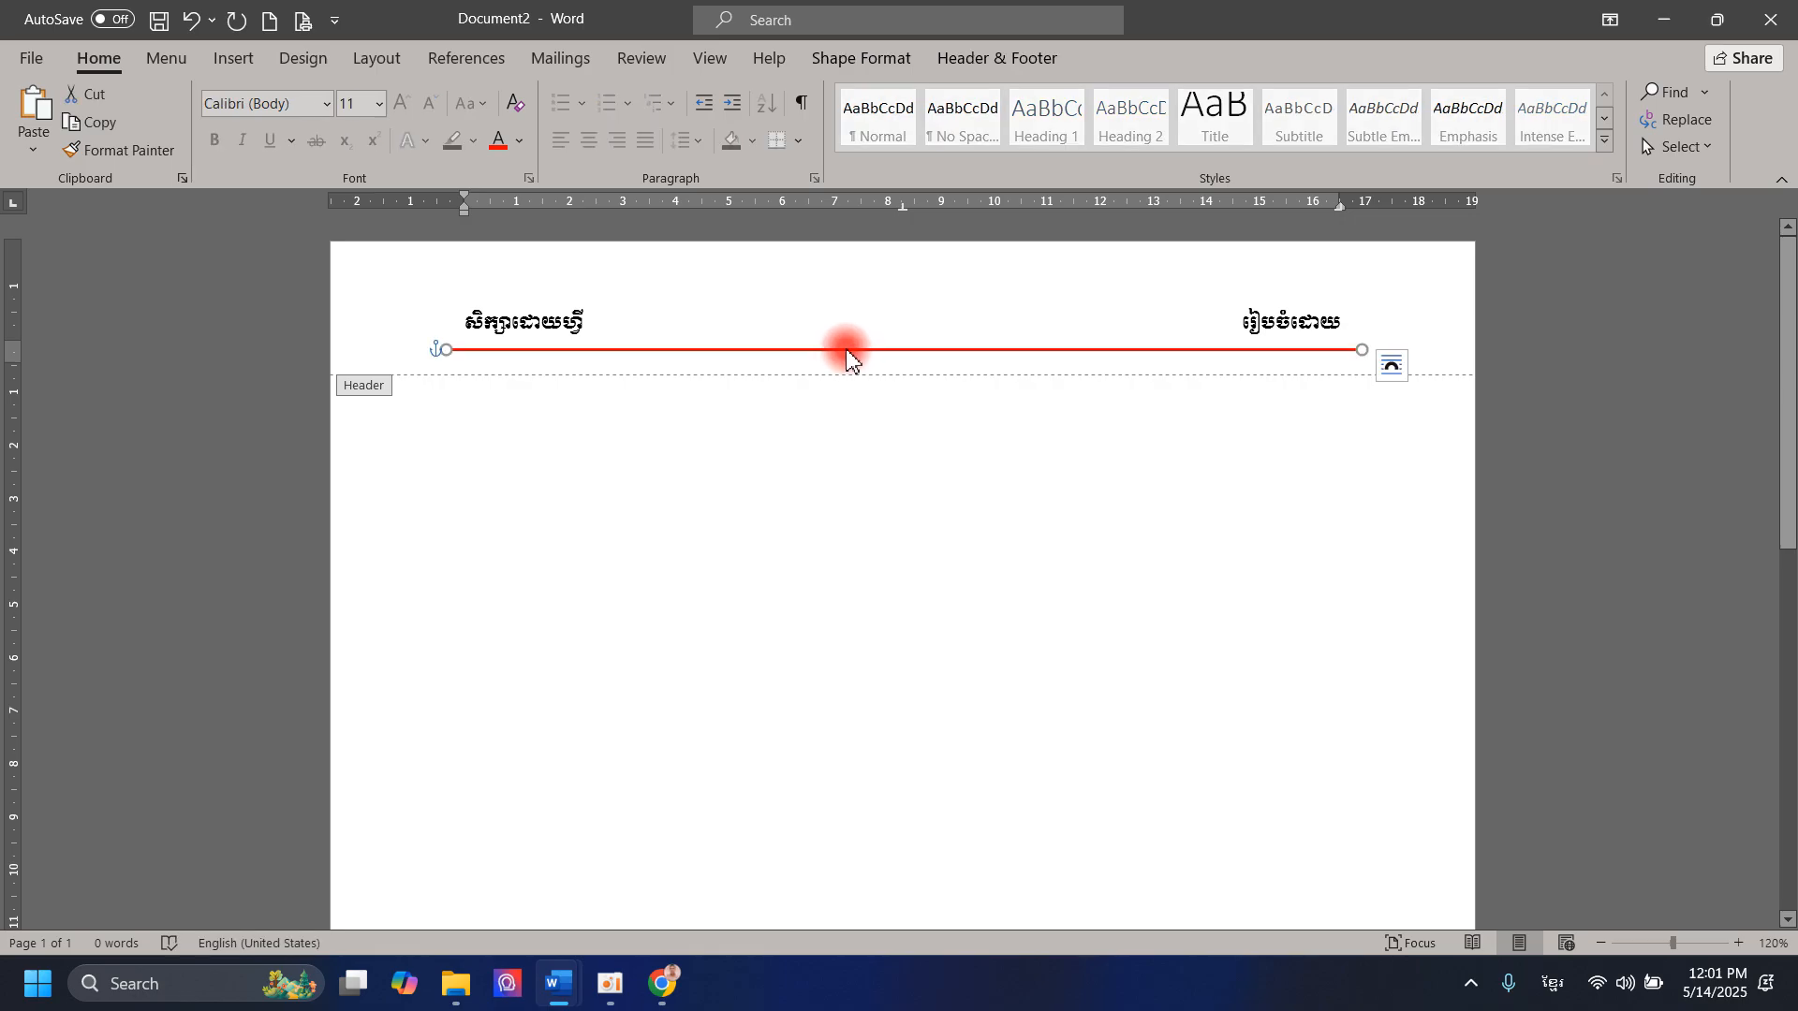
drag(847, 353, 854, 348)
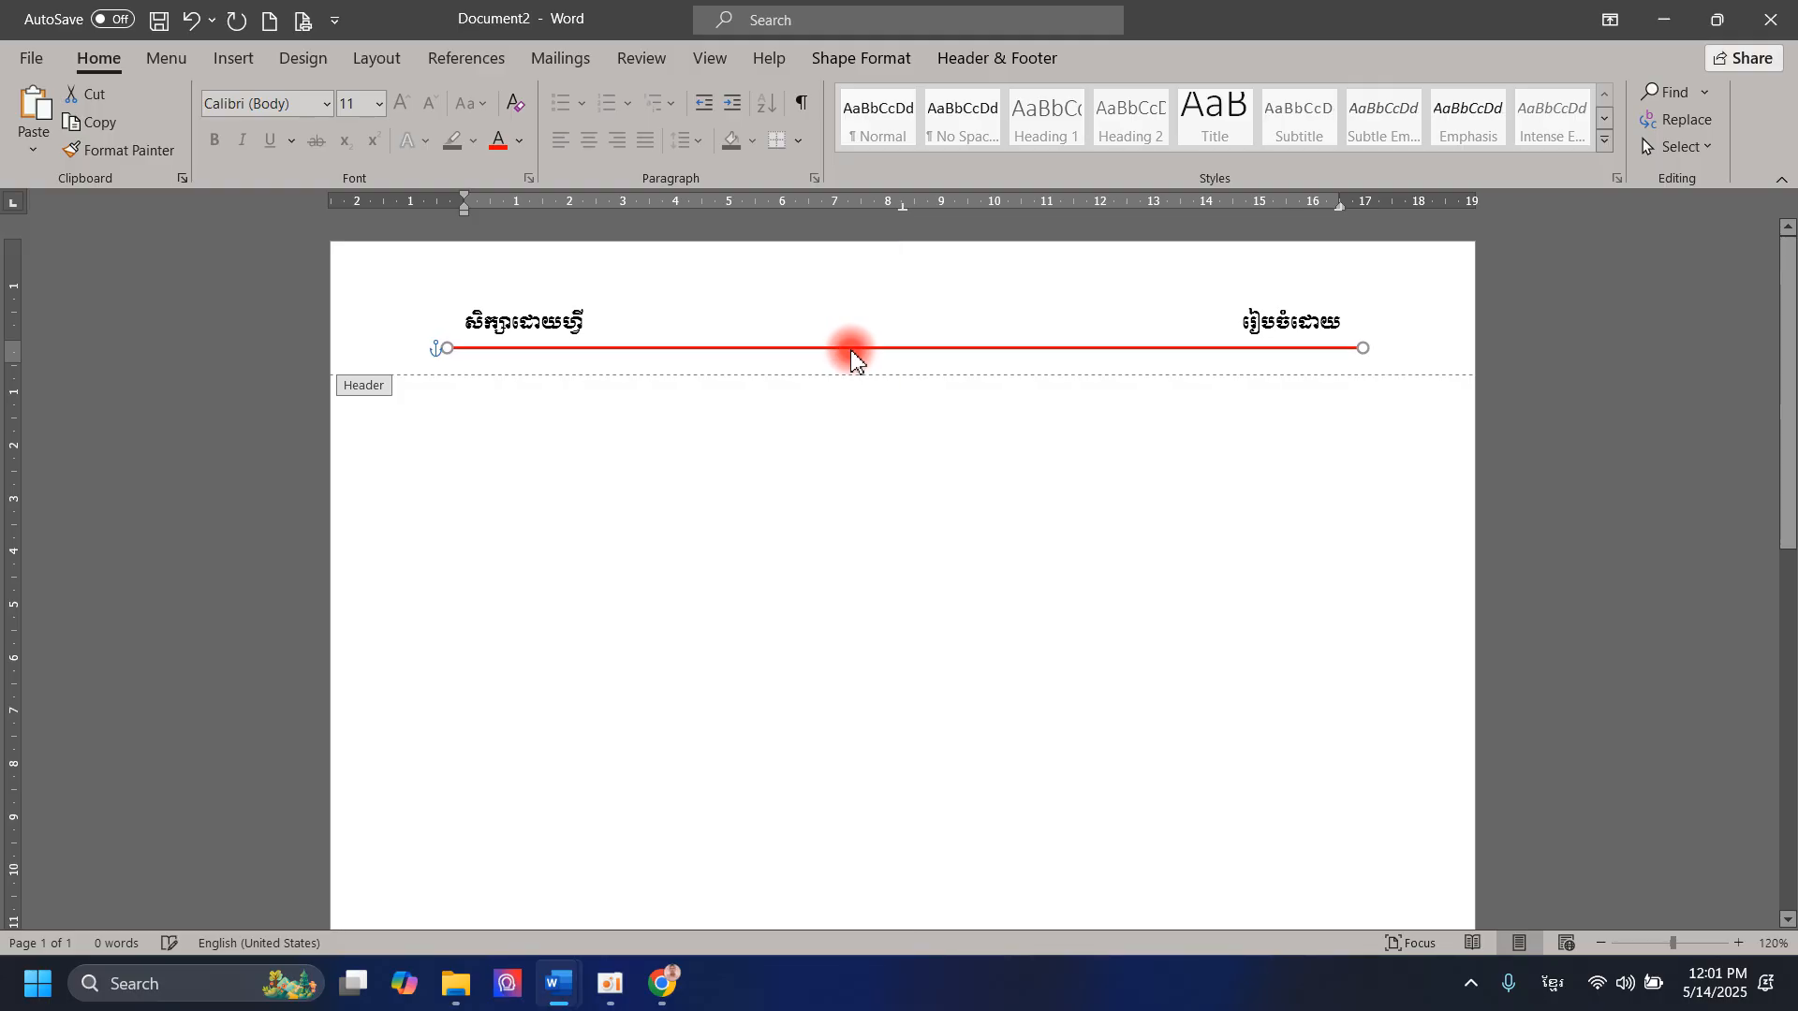
key(Up)
key(Up)
key(Up)
key(Up)
key(Down)
key(Up)
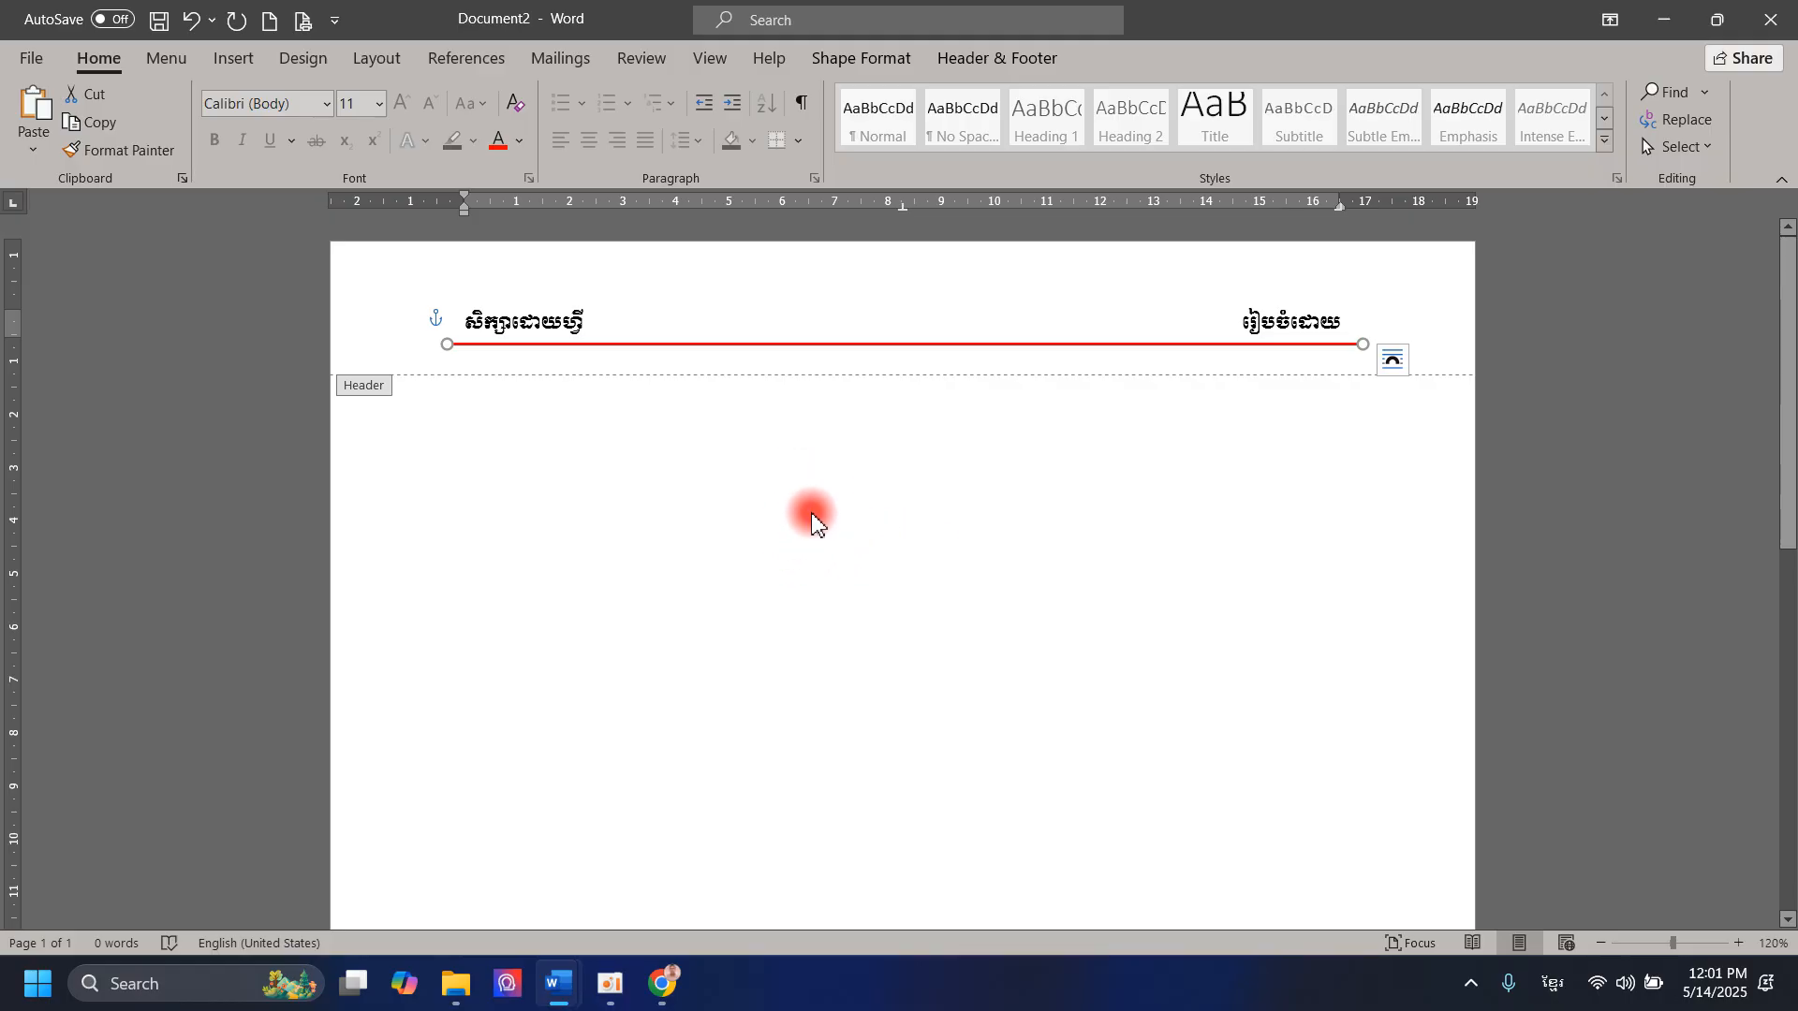
click(960, 56)
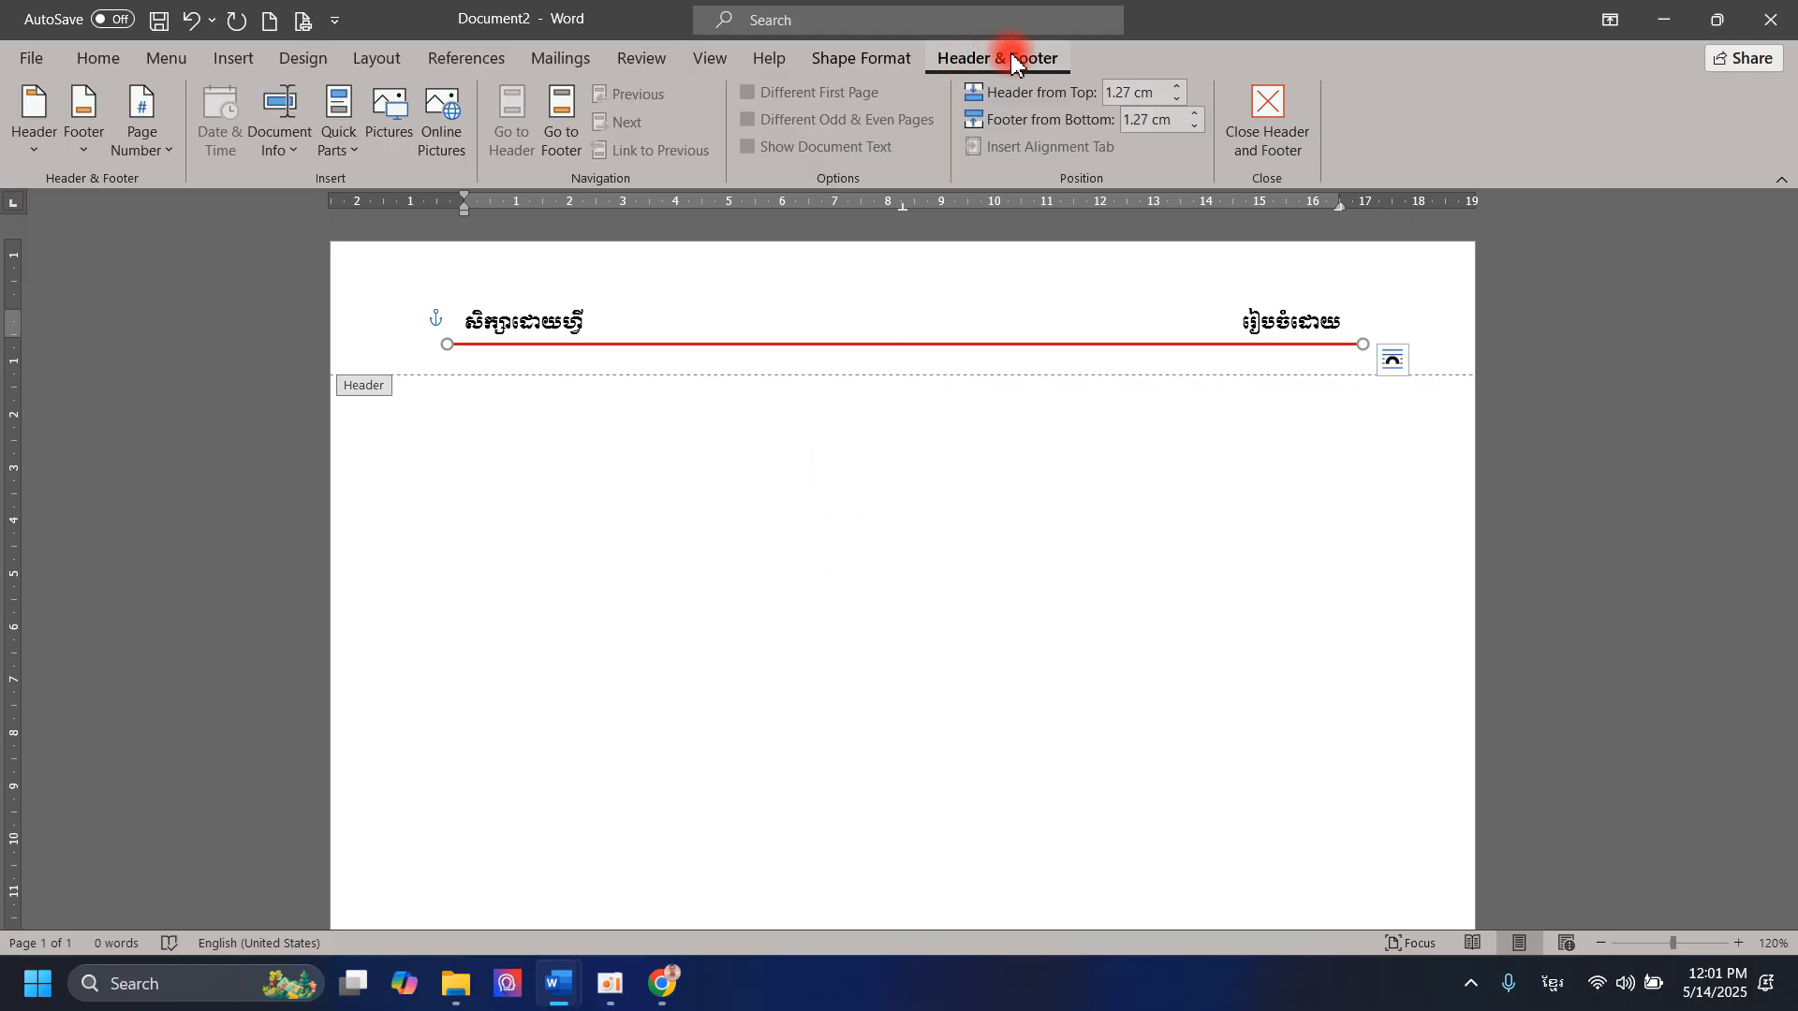
click(1292, 144)
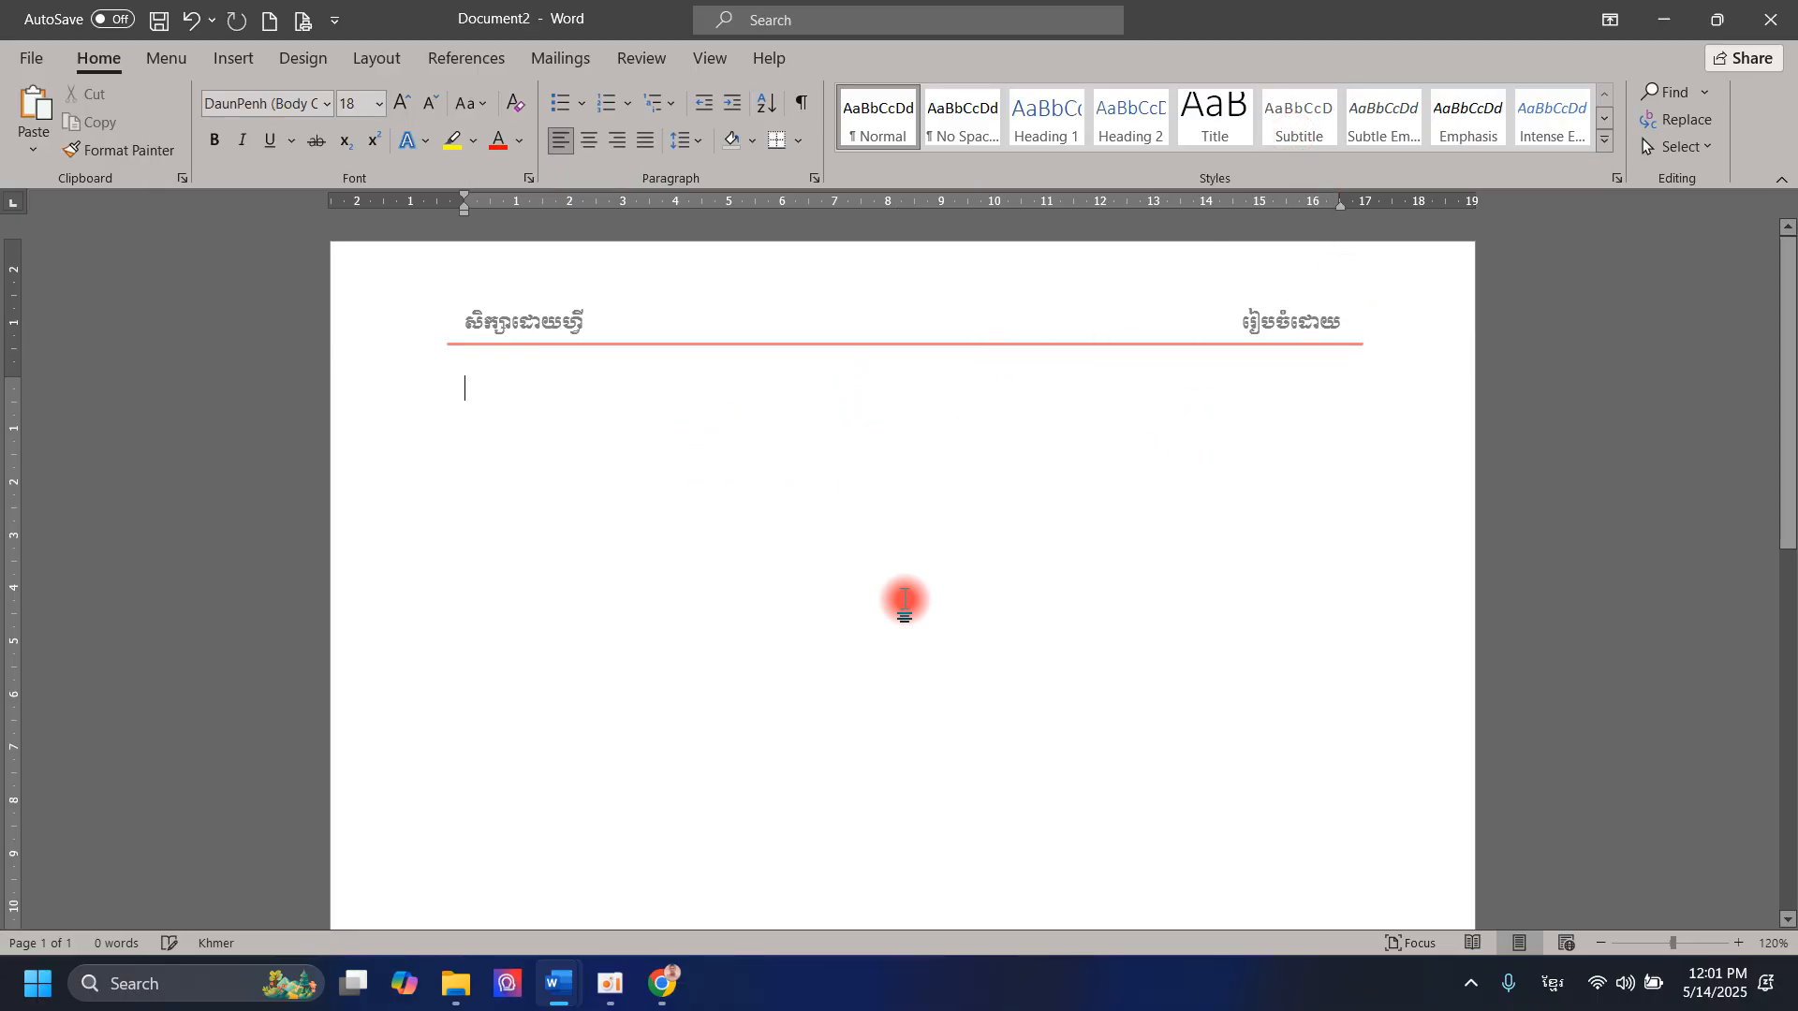
Step: Examine the header in an enlarged print preview, and return to the document to look over the page down to its bottom edge
click(301, 23)
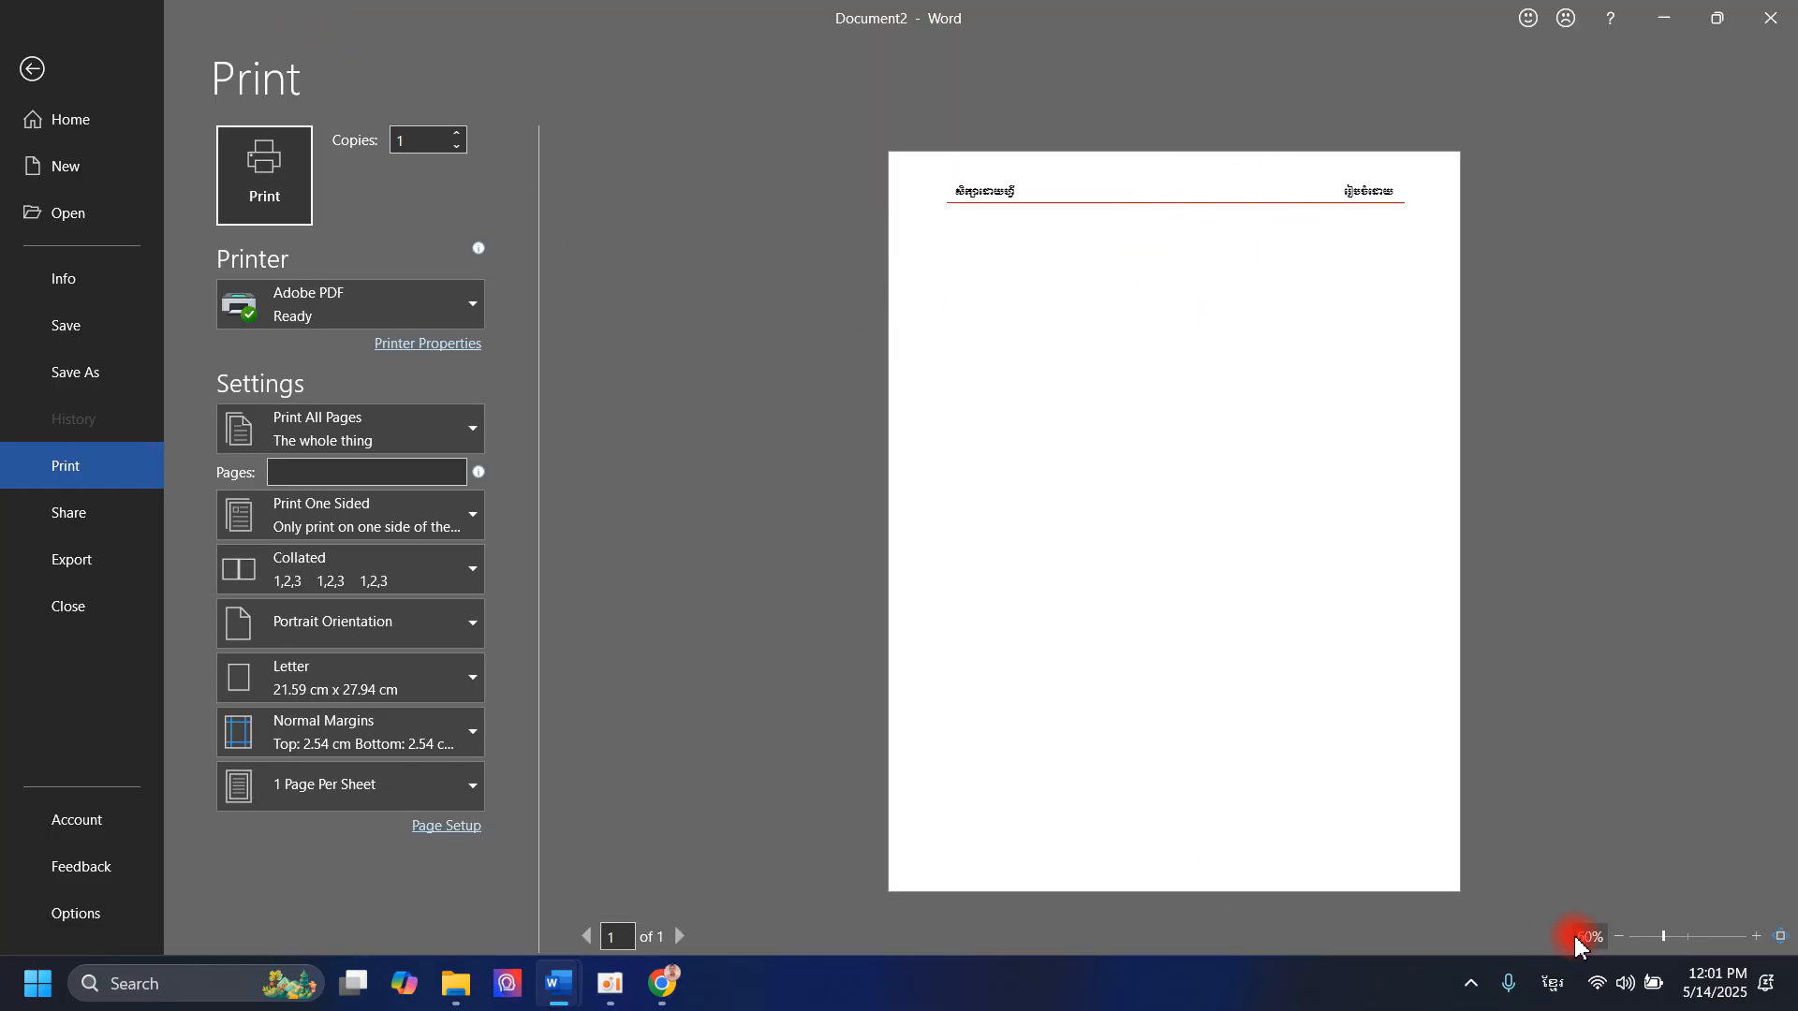
click(1757, 935)
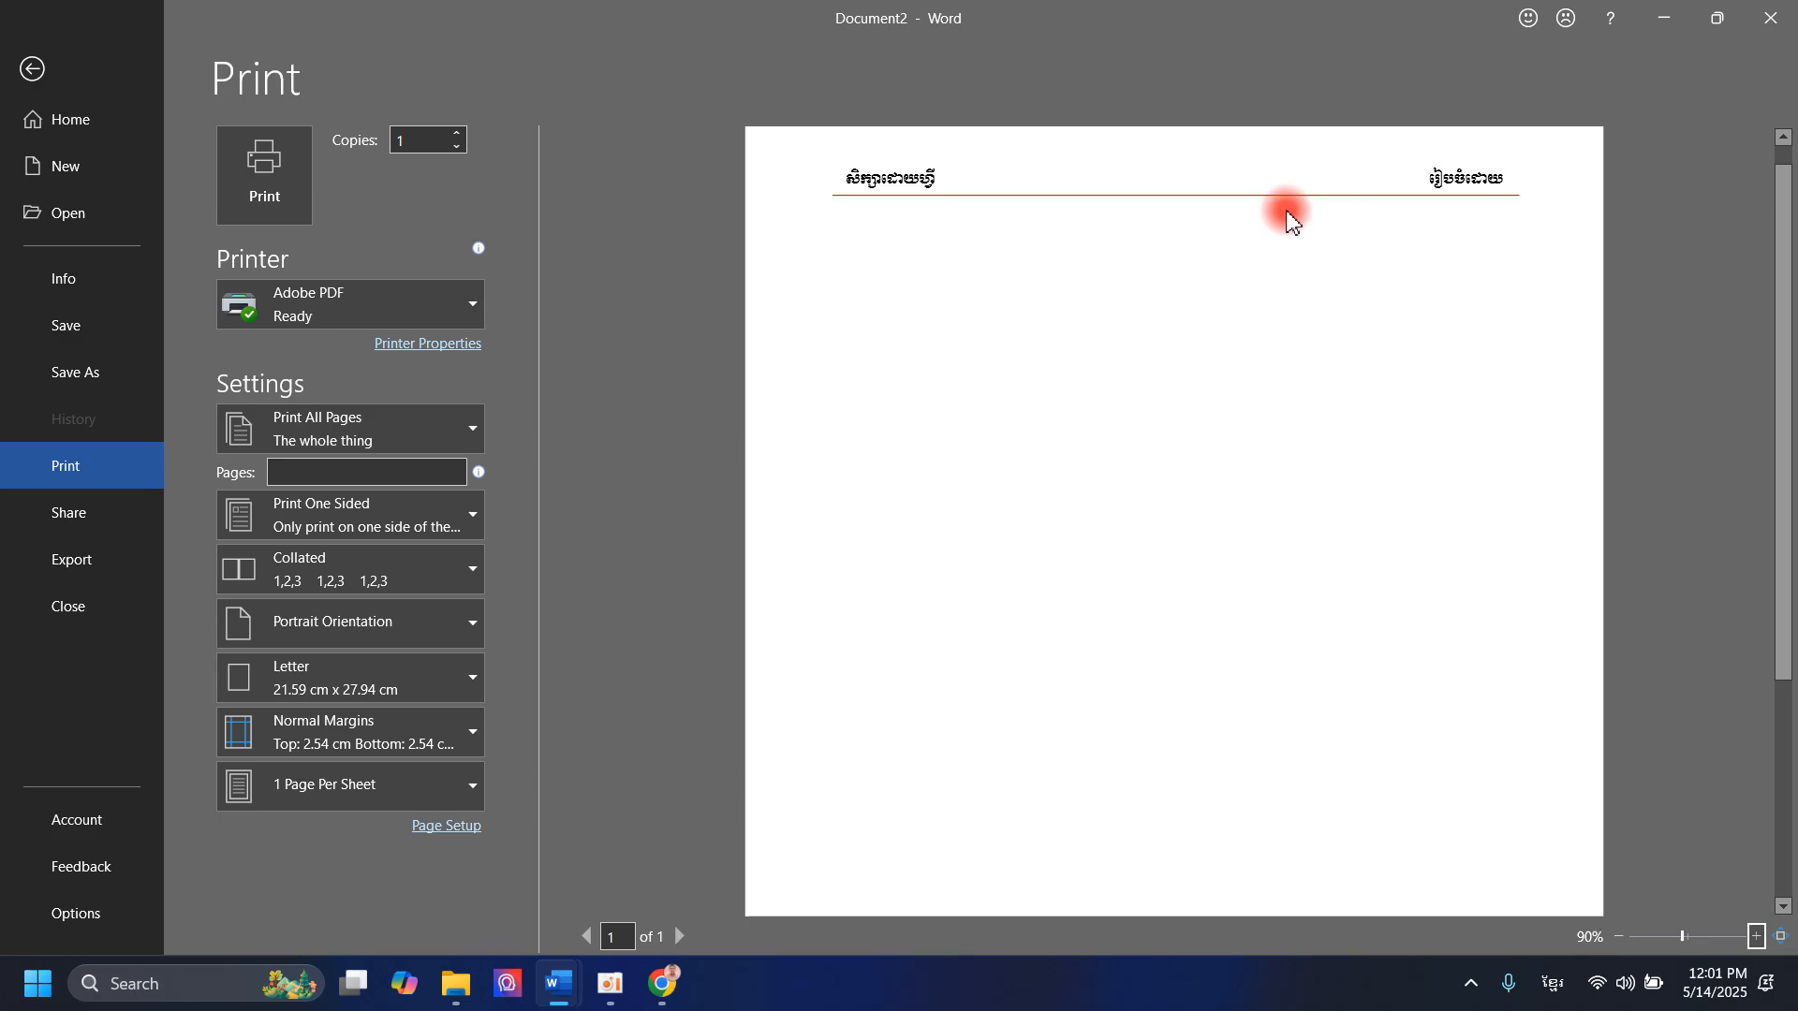
click(28, 81)
scroll(807, 600, down, 6)
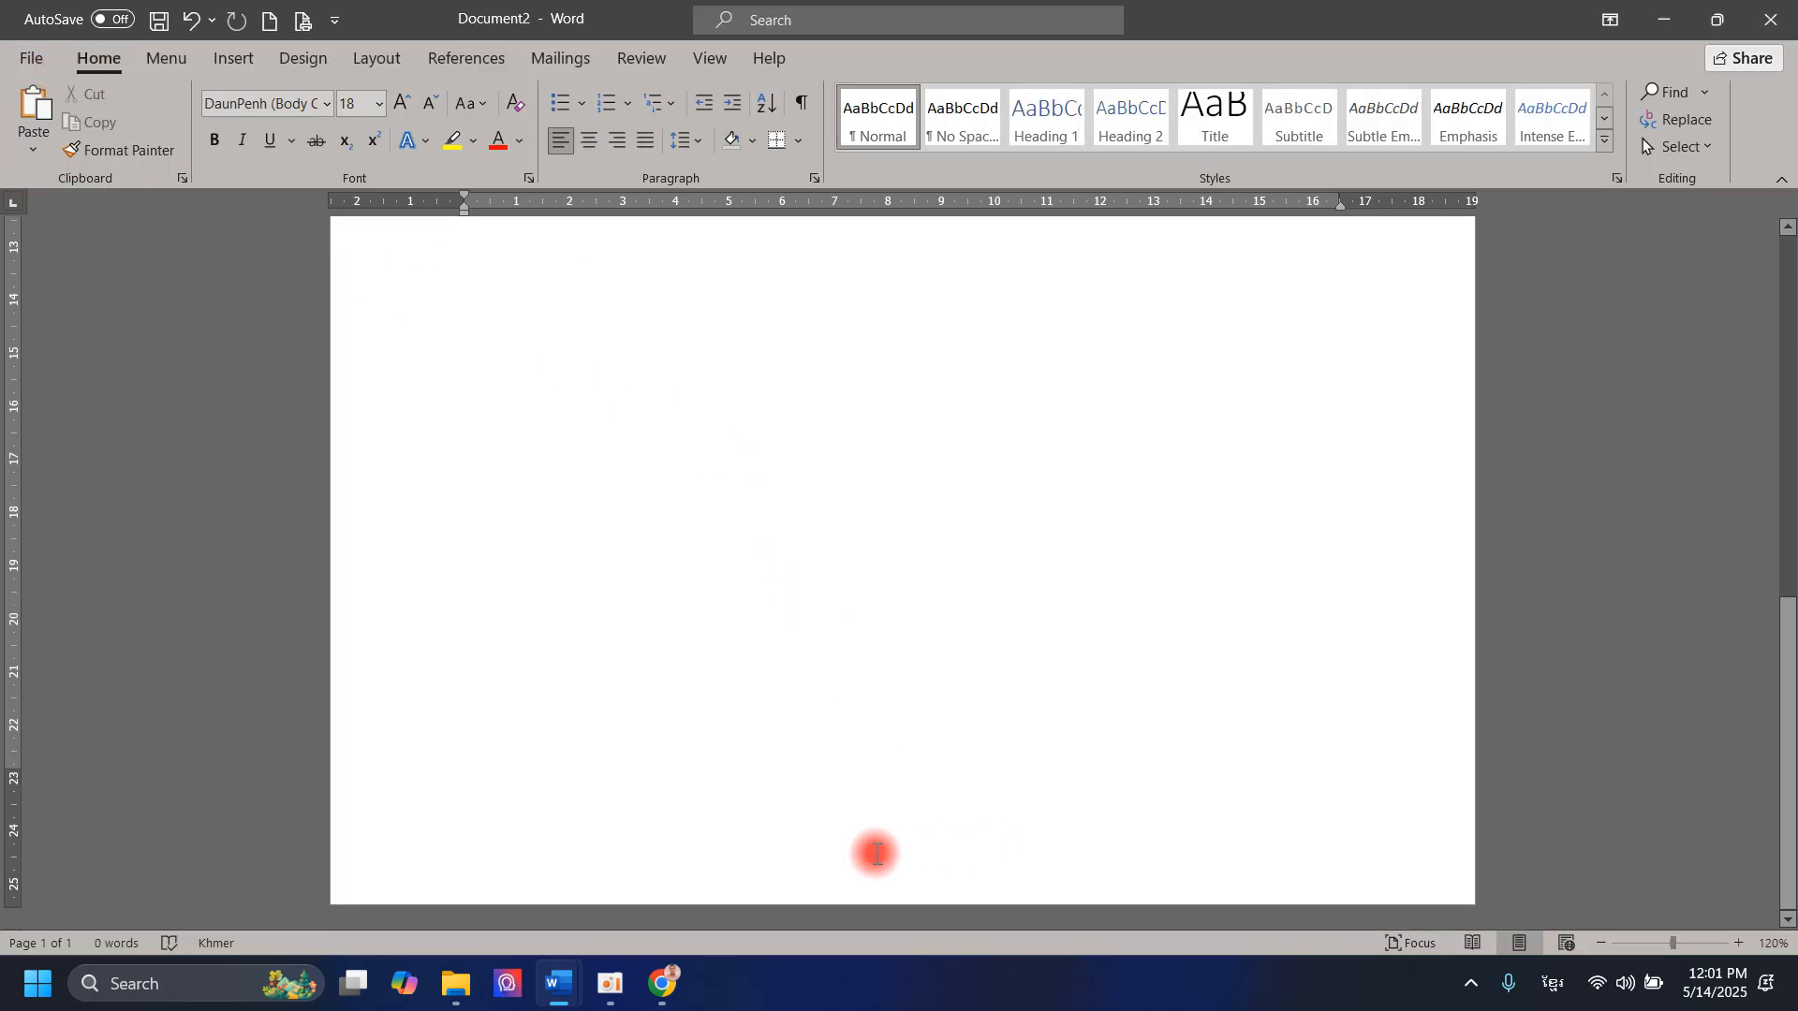
scroll(534, 490, up, 5)
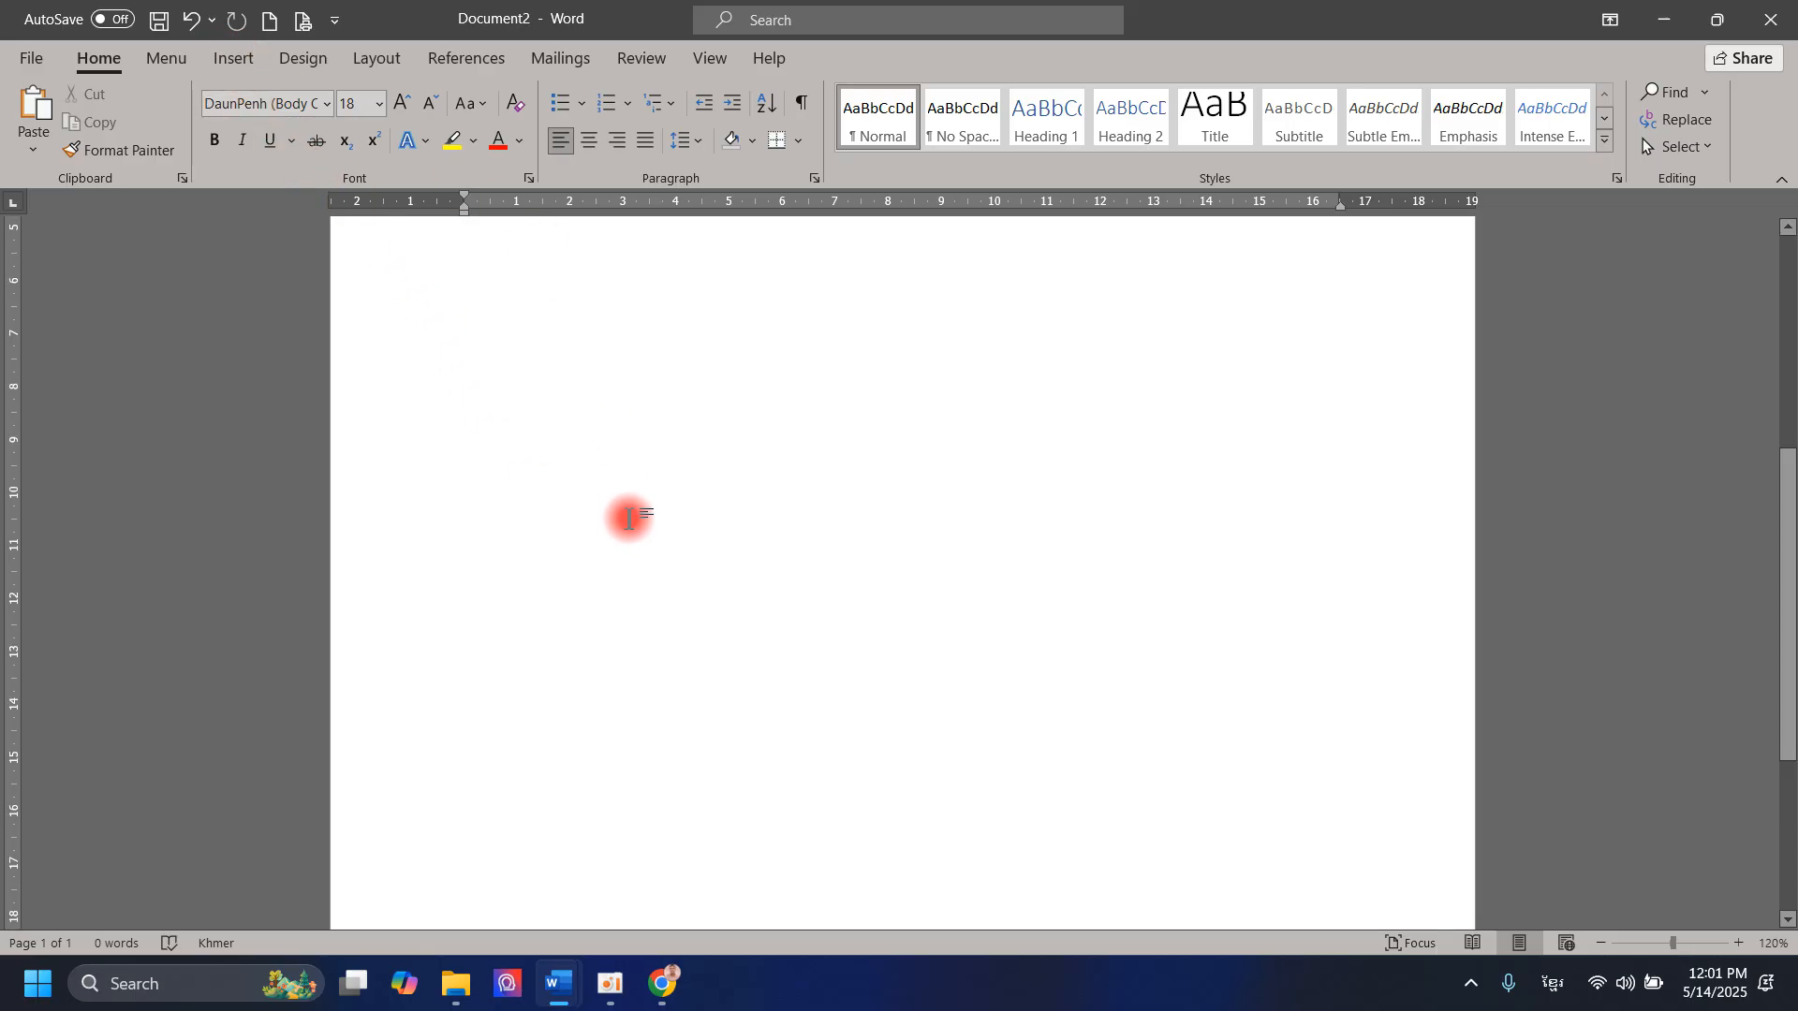
scroll(600, 510, up, 4)
scroll(783, 740, down, 3)
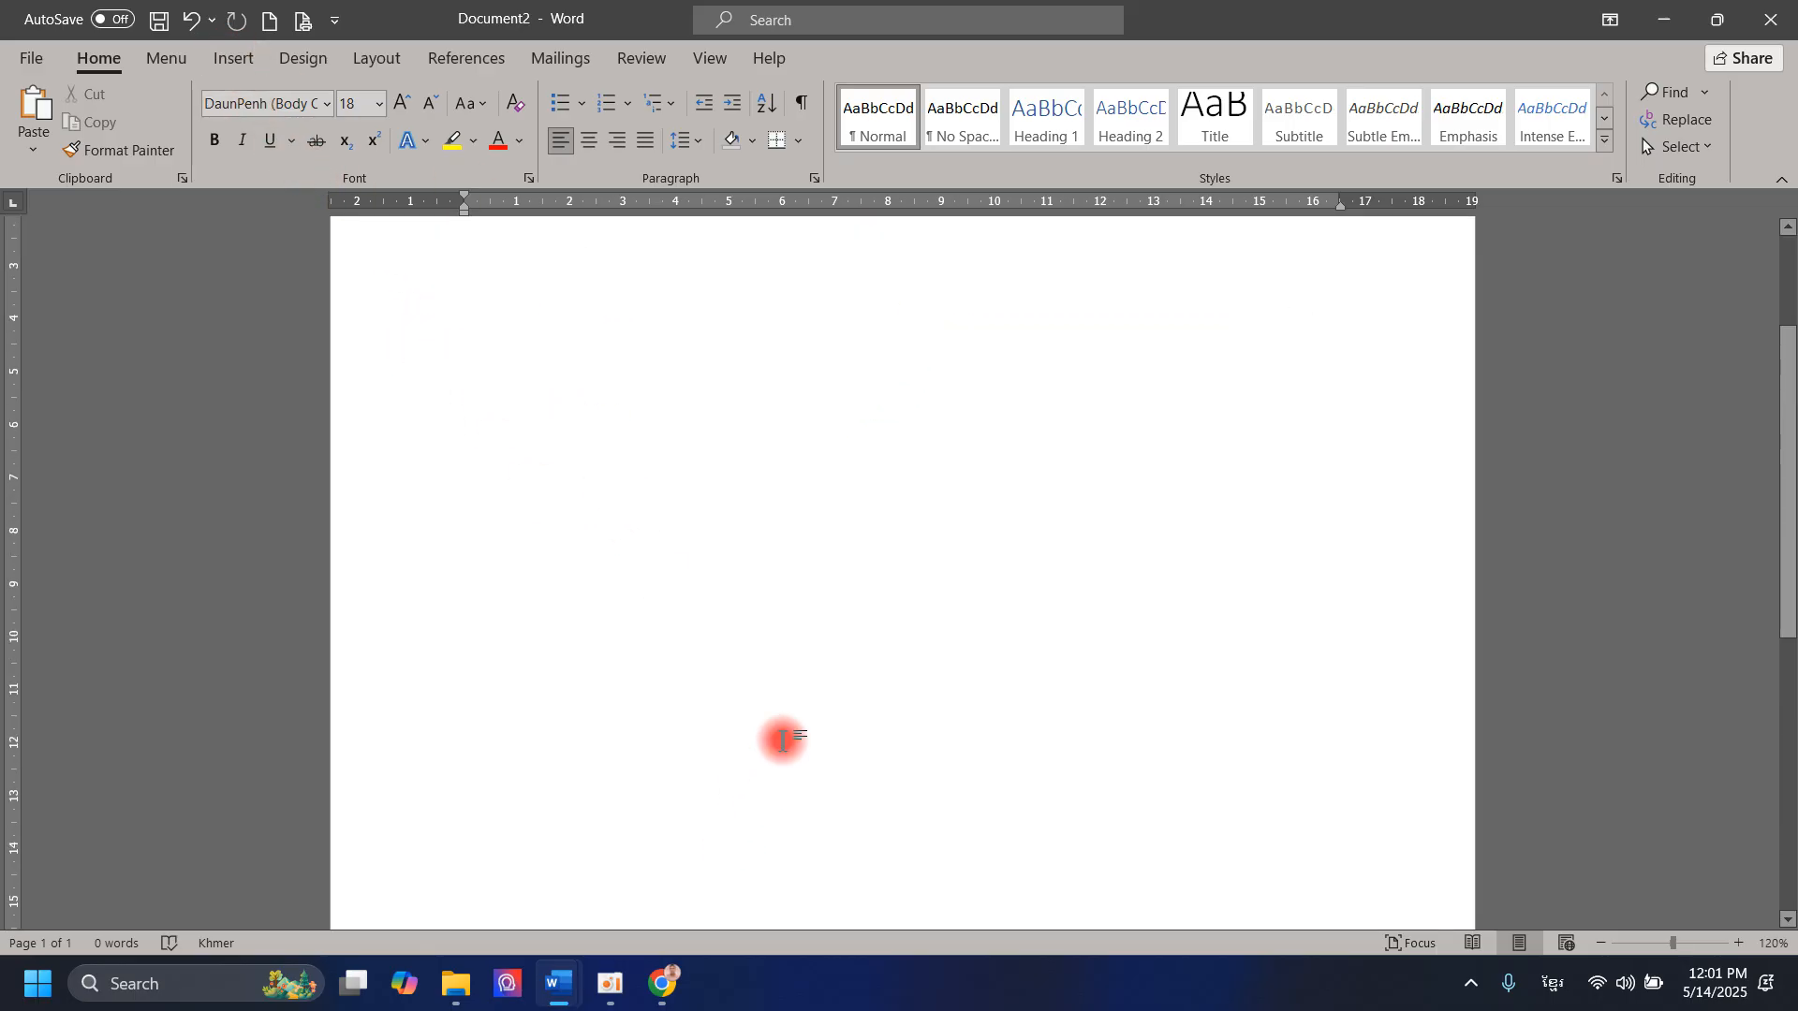
scroll(1036, 792, down, 6)
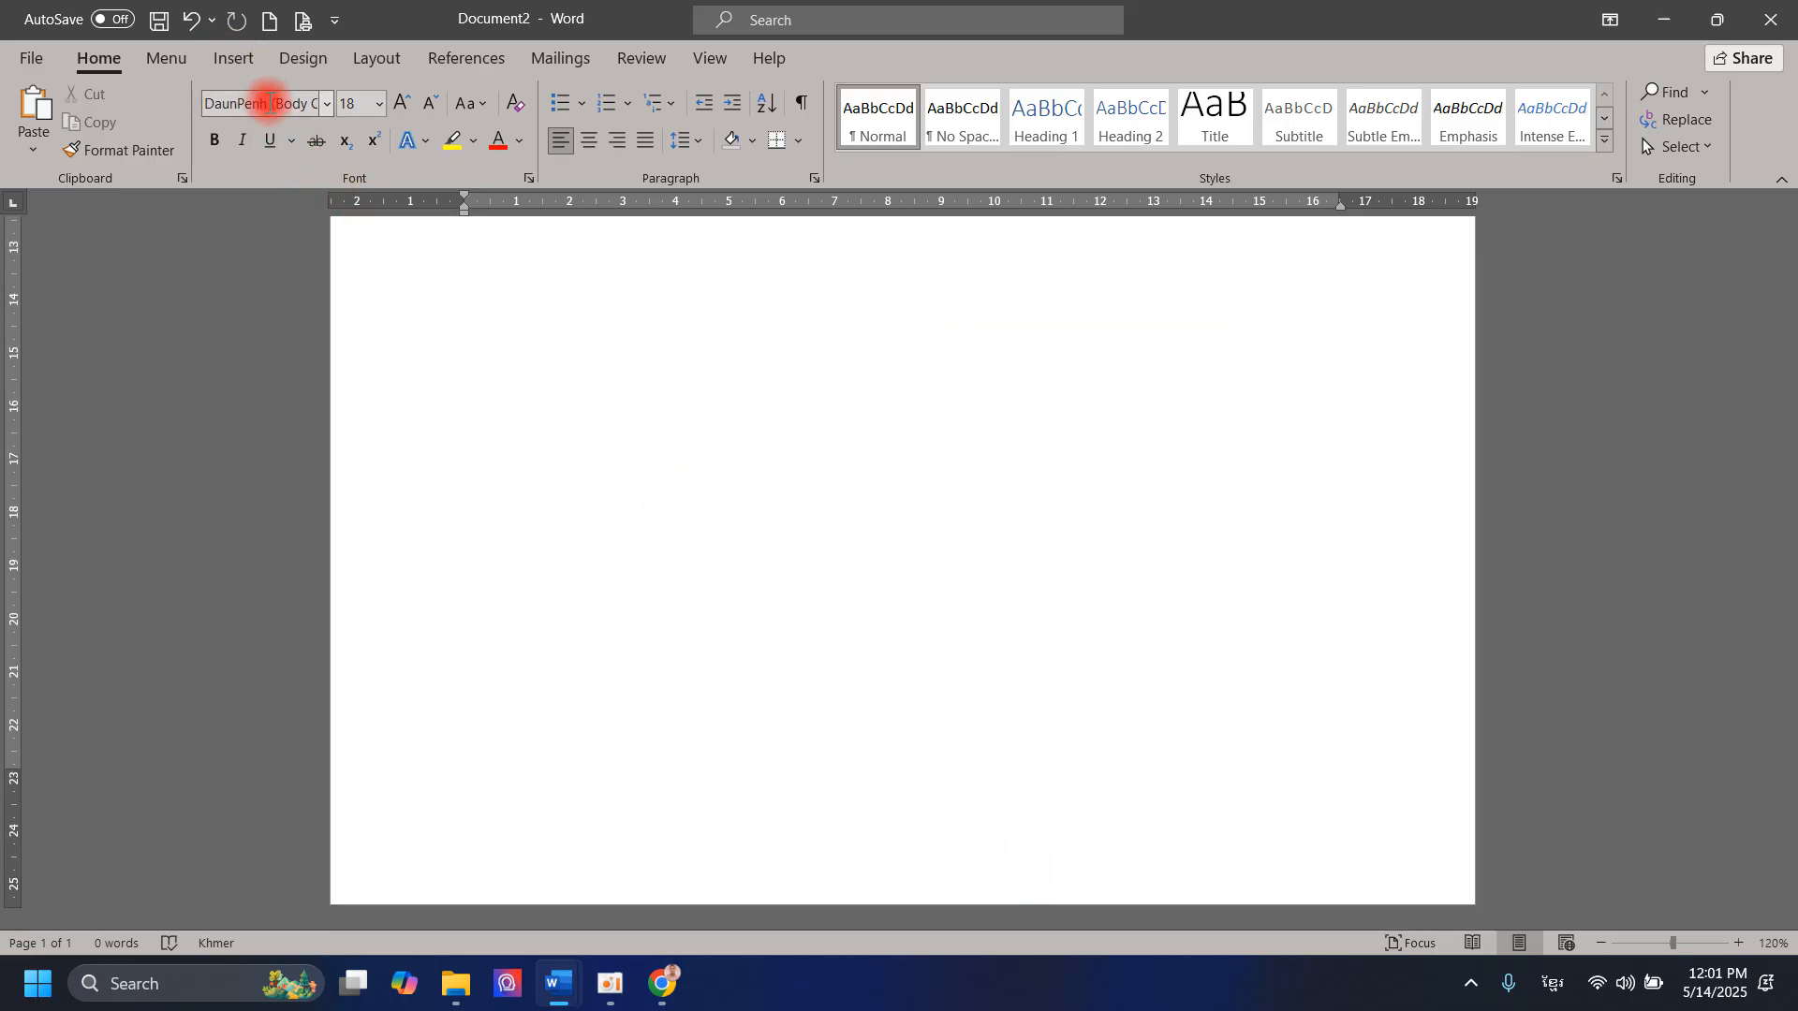
Step: Browse the built-in footer designs and apply the Retrospect footer with author name and page number
click(243, 69)
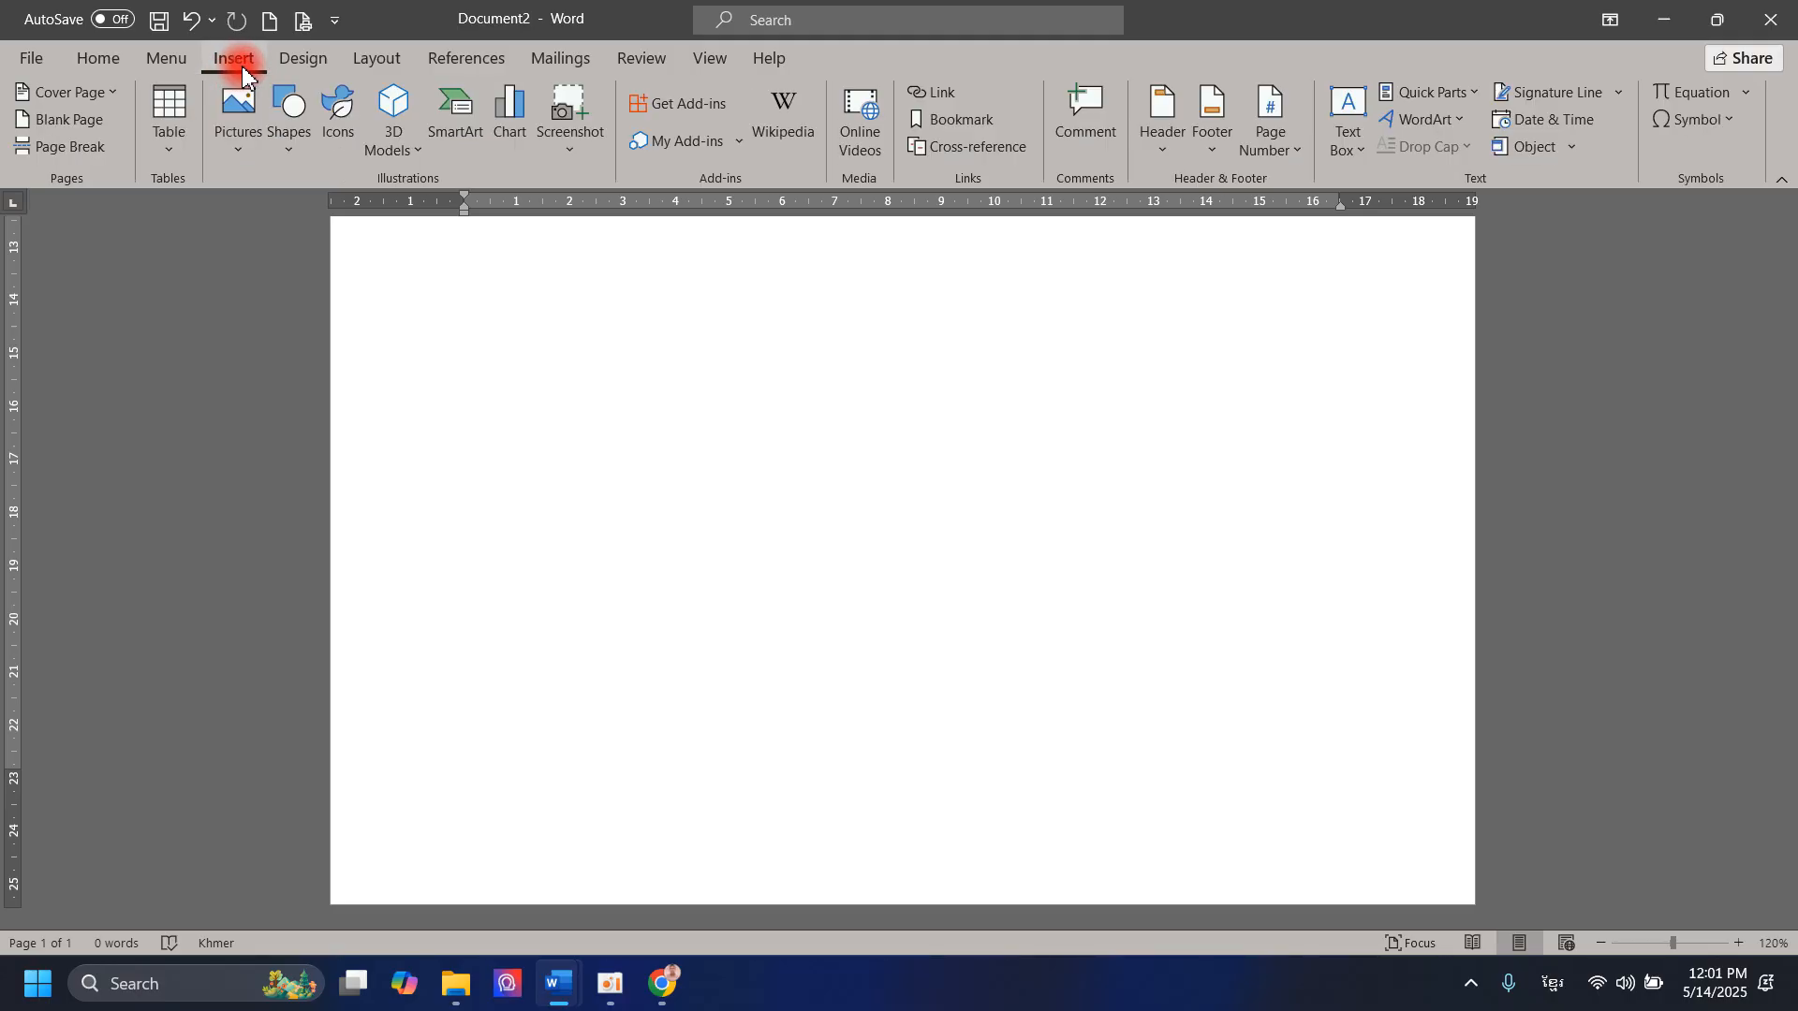
click(1216, 140)
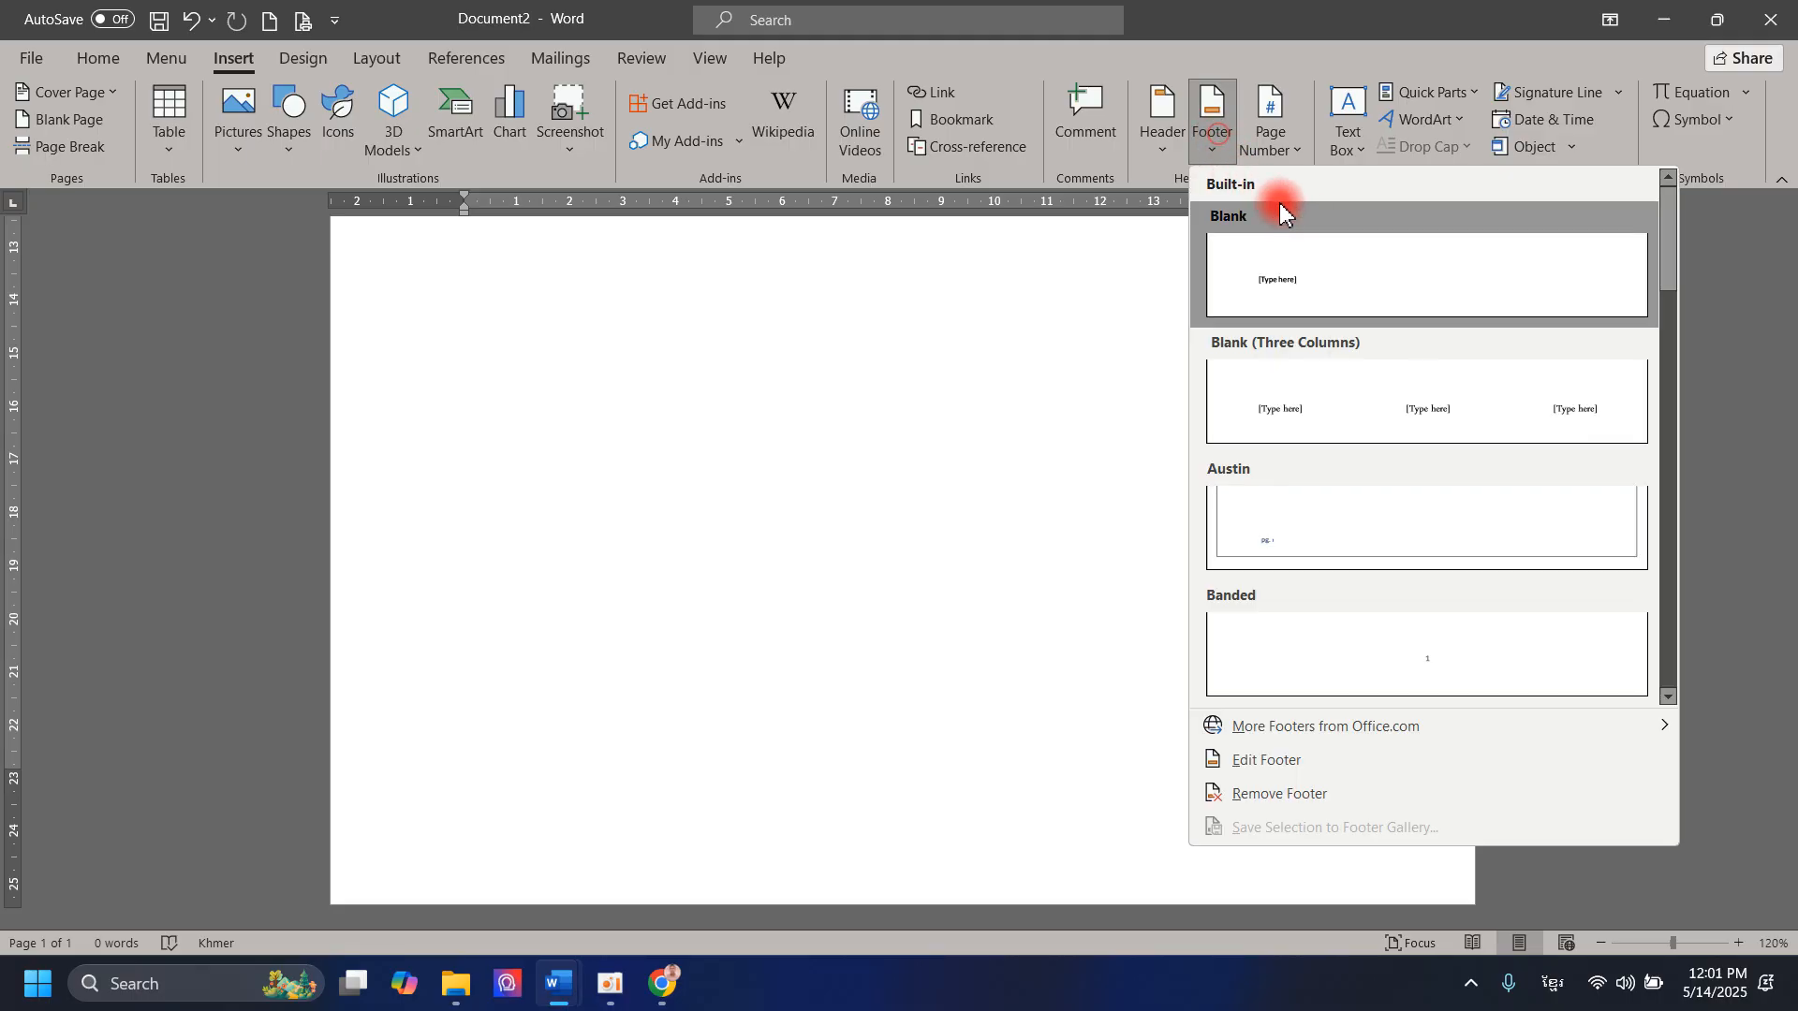
click(1040, 396)
scroll(1040, 396, up, 10)
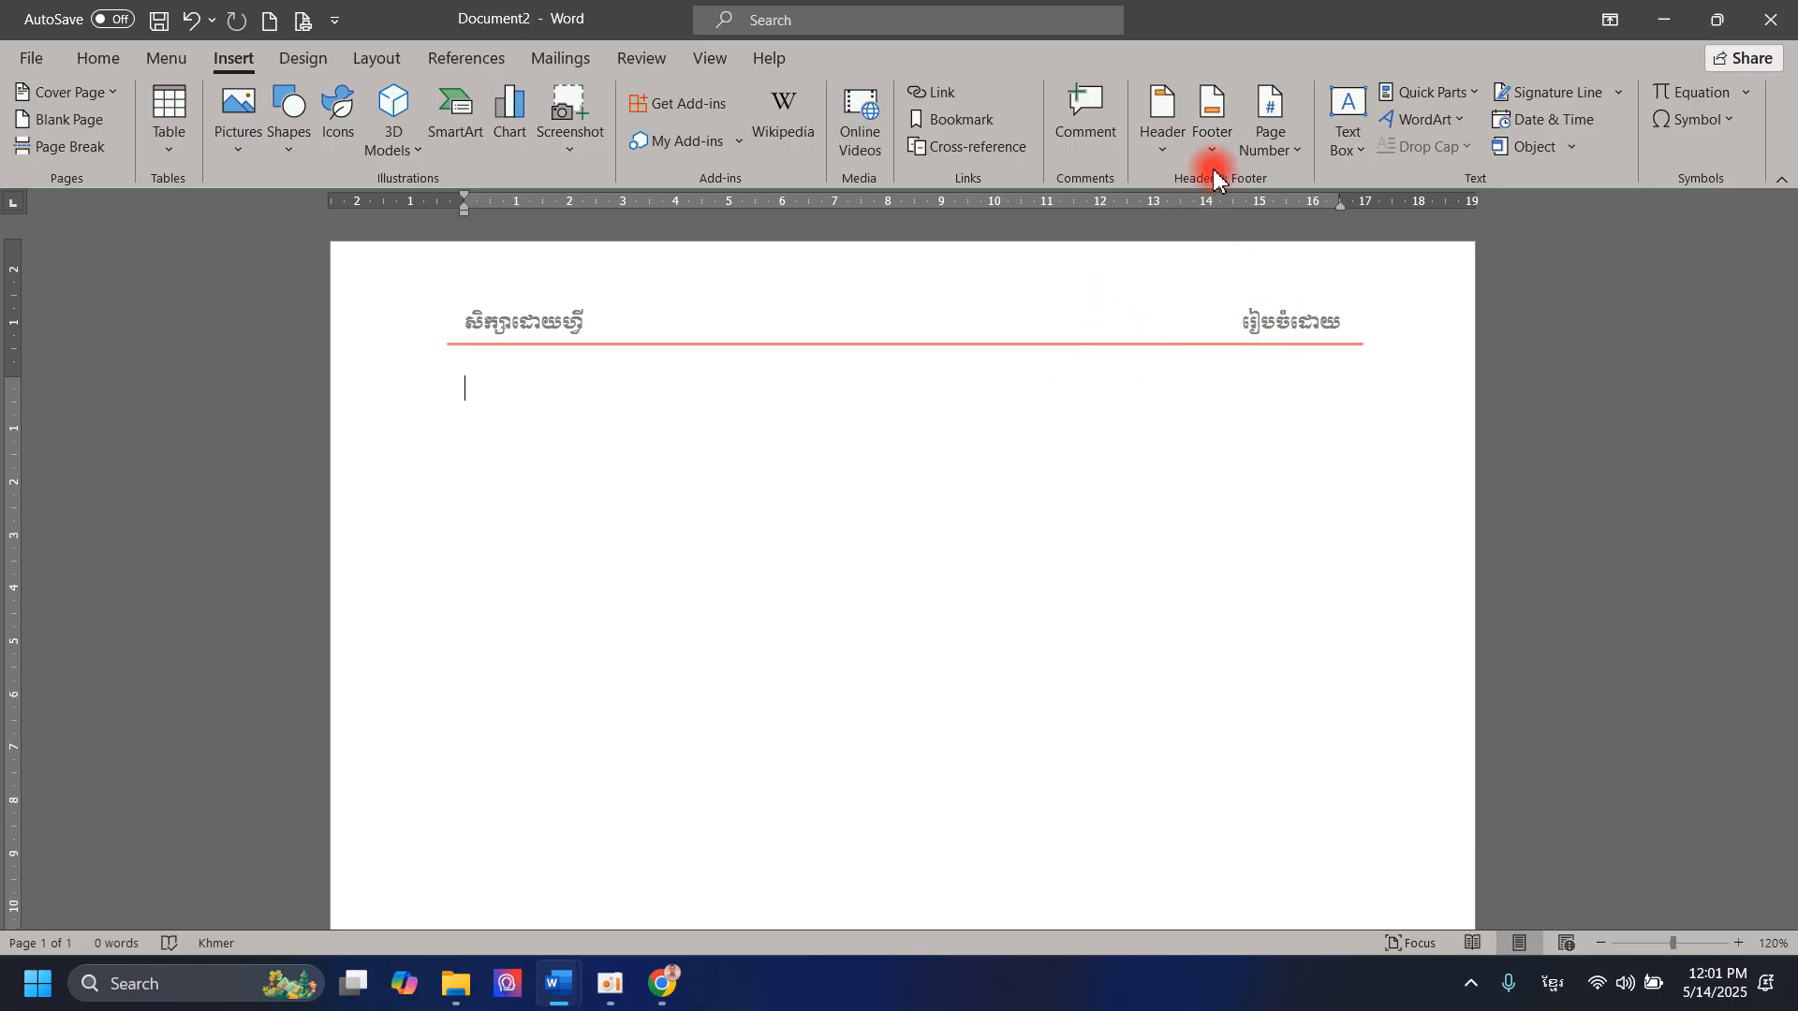
click(1212, 120)
scroll(1320, 562, down, 5)
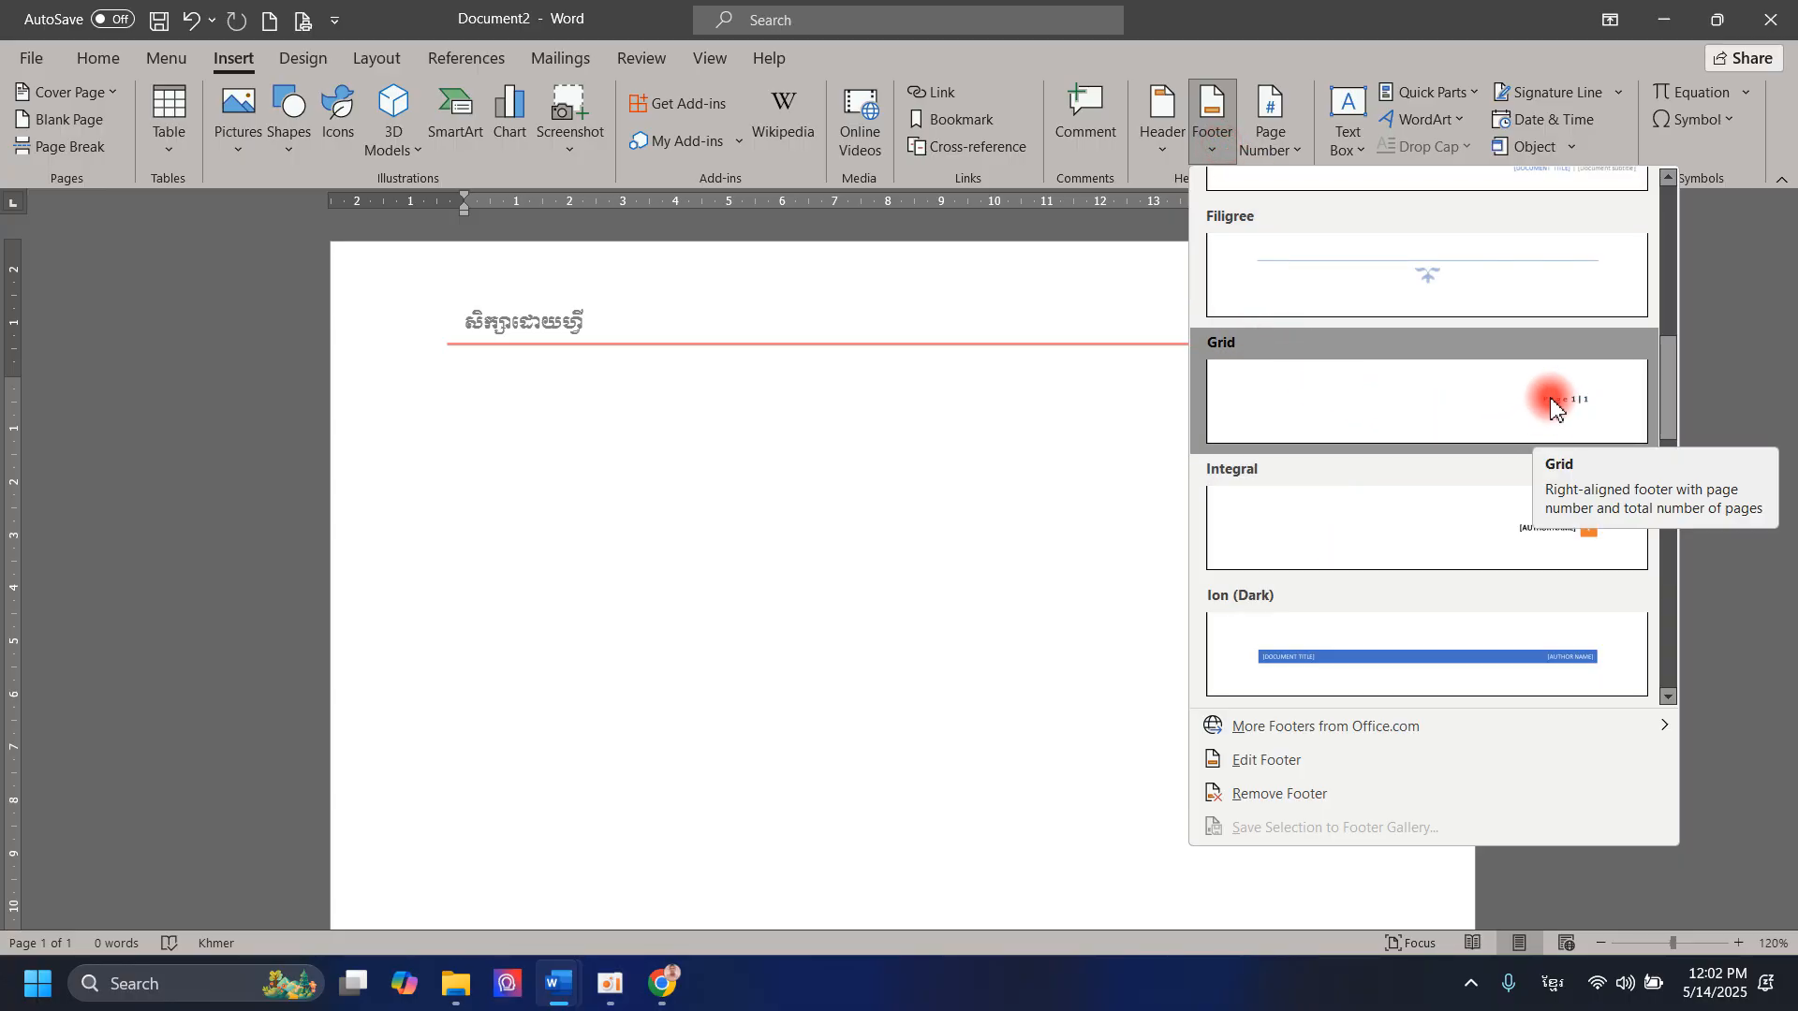
scroll(1562, 533, down, 3)
scroll(1564, 599, down, 3)
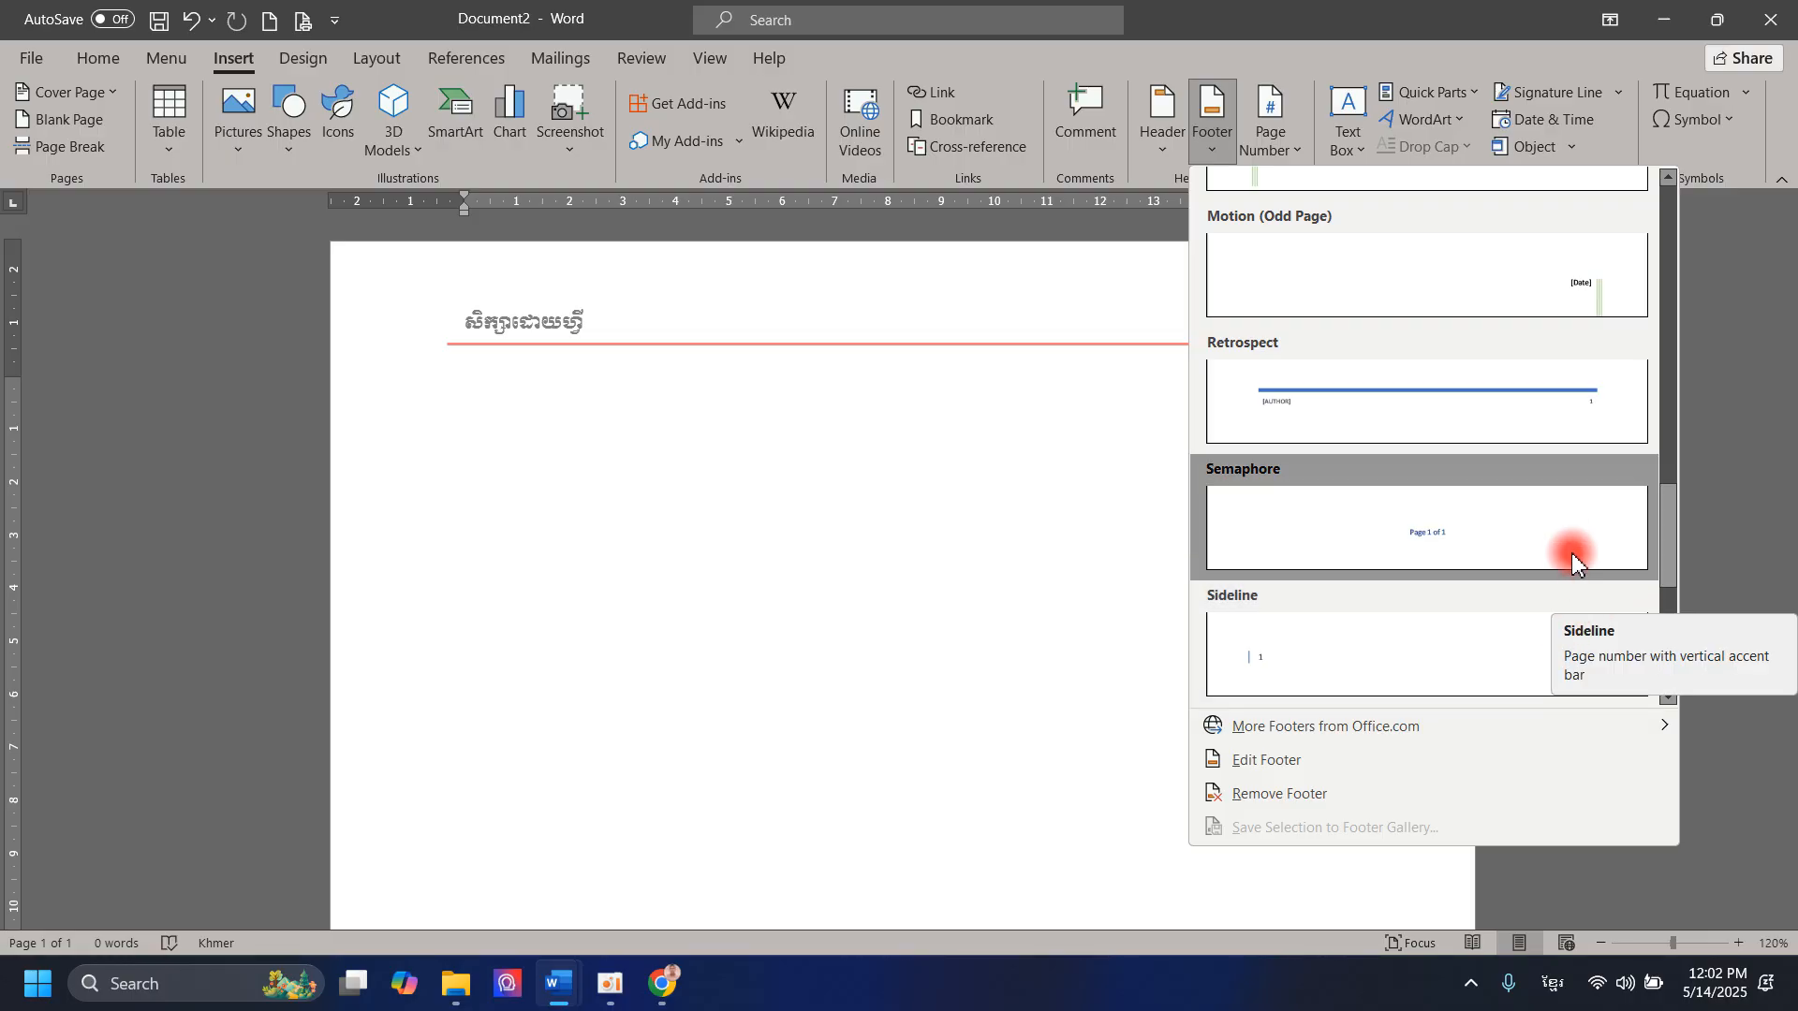
scroll(1555, 529, up, 3)
scroll(1461, 573, down, 3)
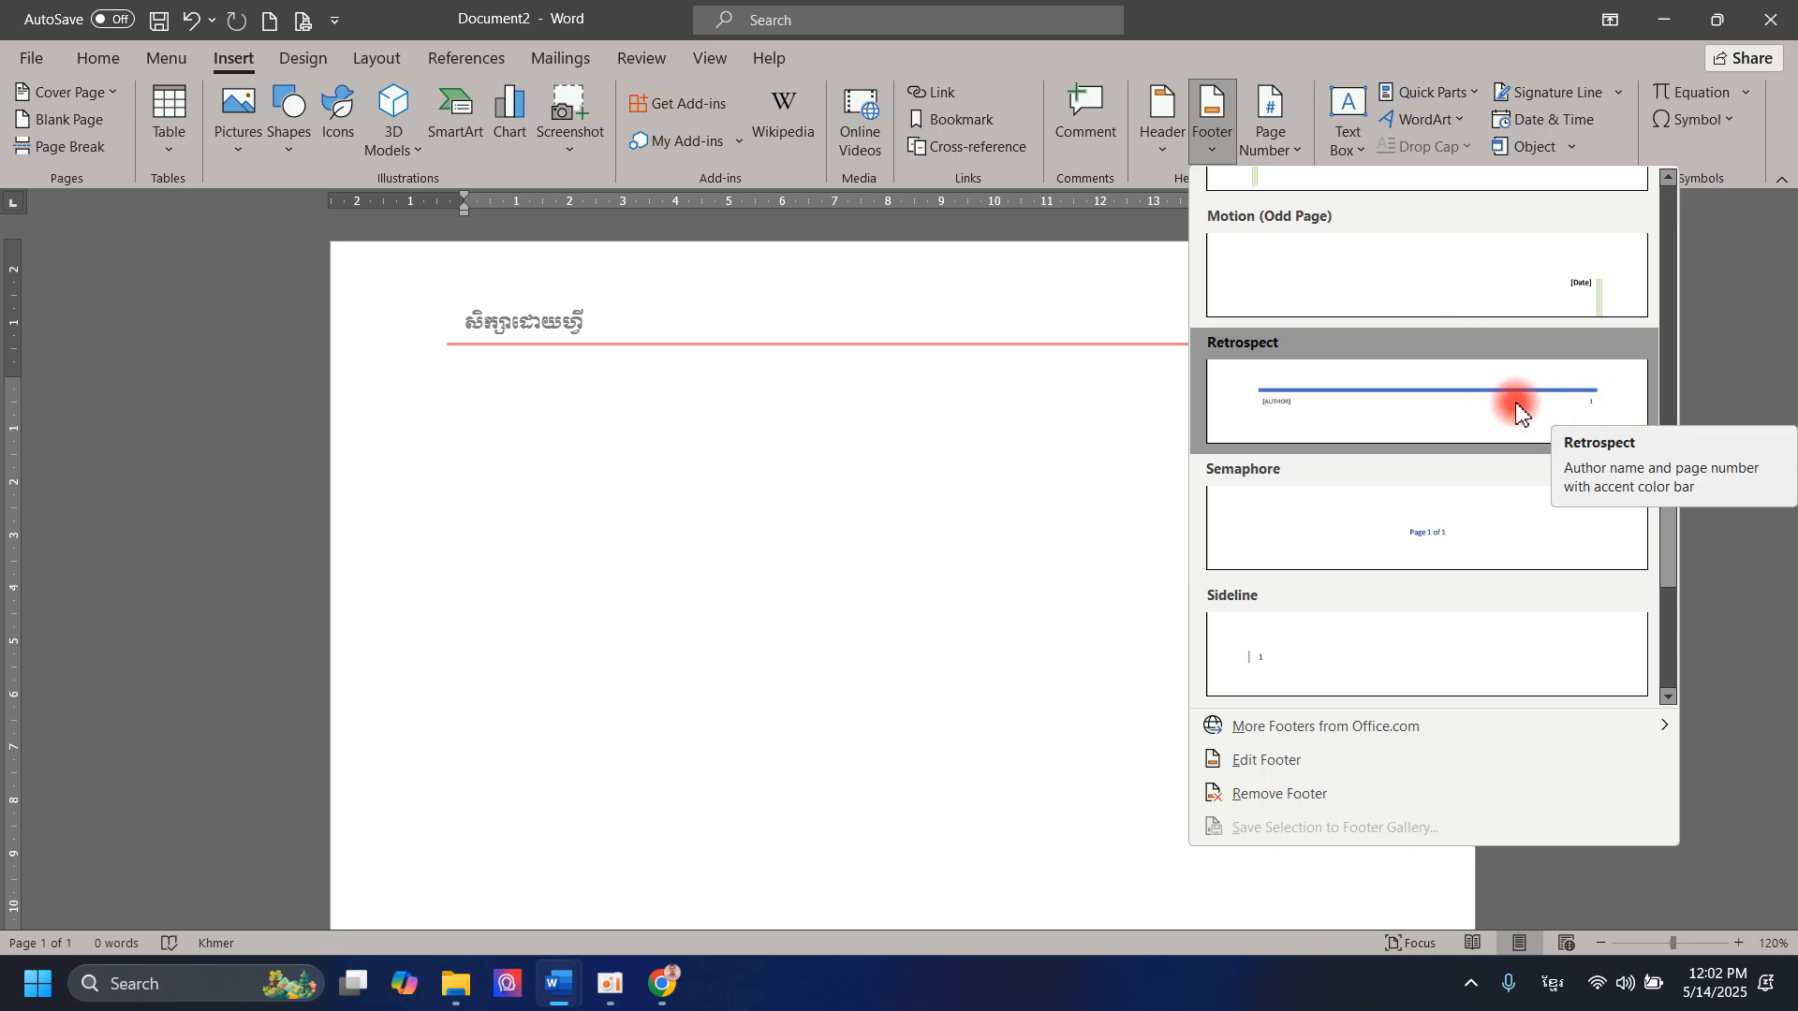
click(1452, 420)
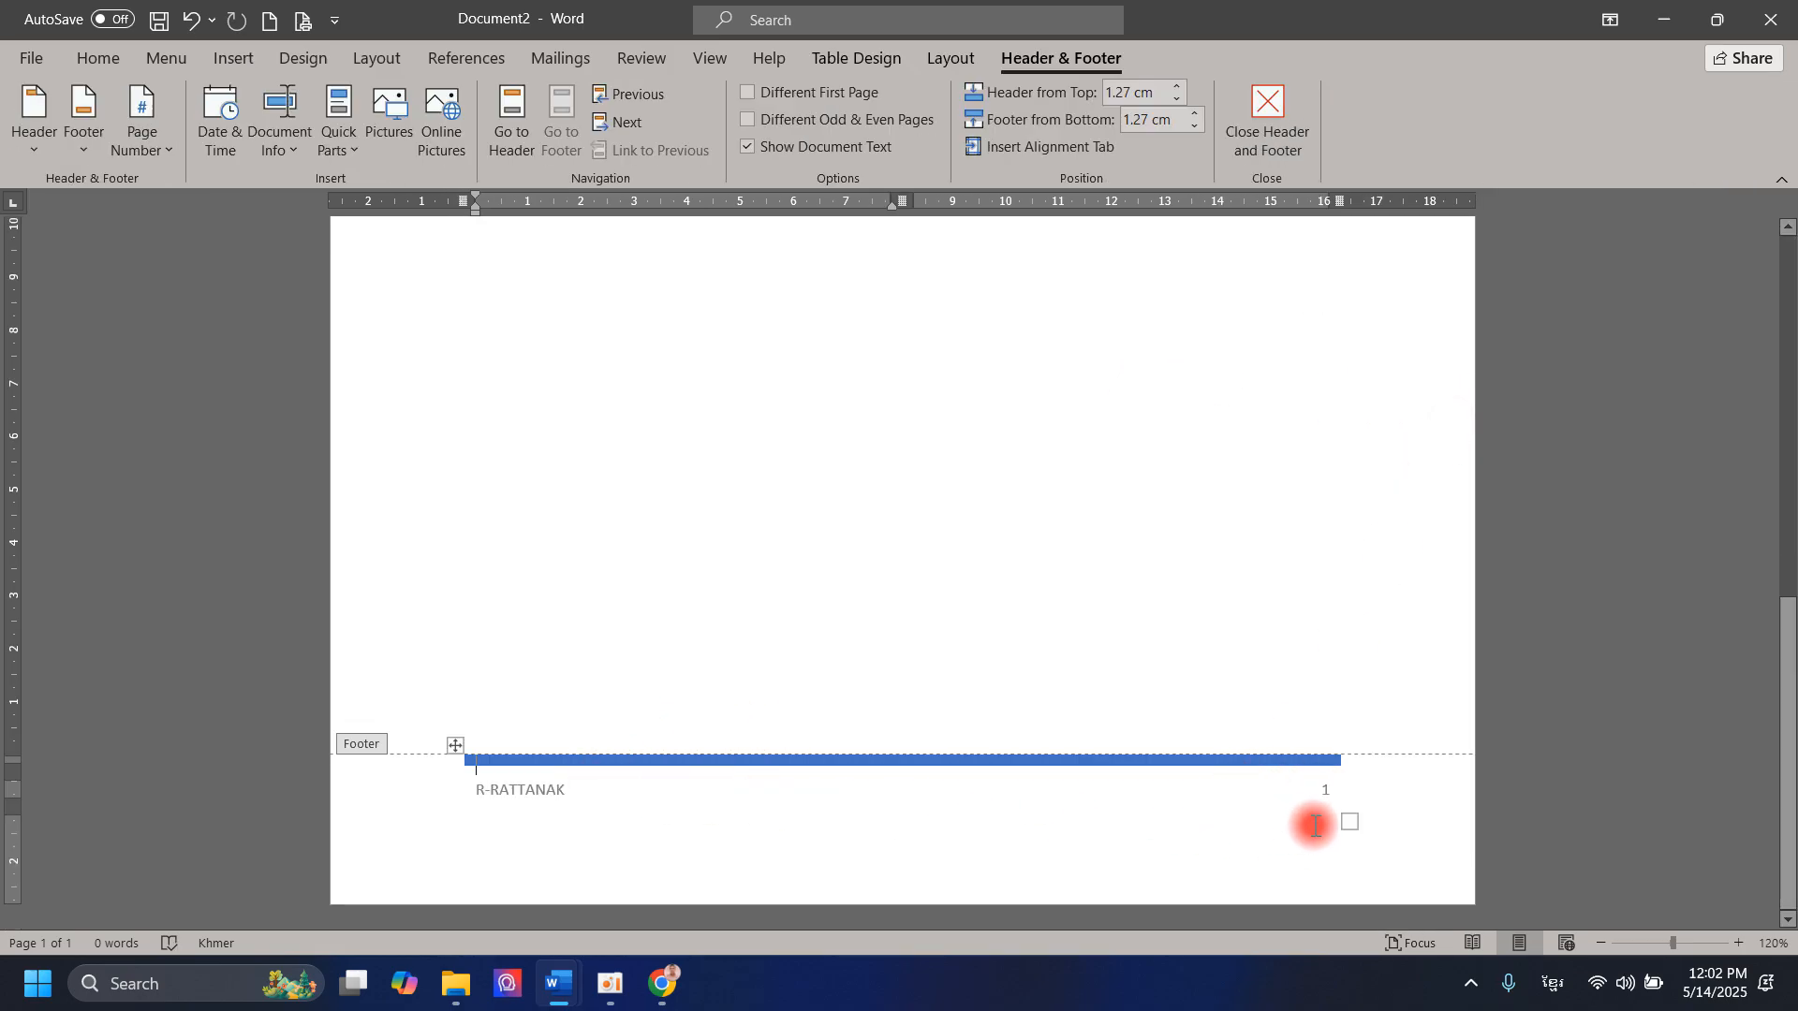
Step: Change the font of the author name in the footer to Times New Roman
click(590, 791)
click(478, 792)
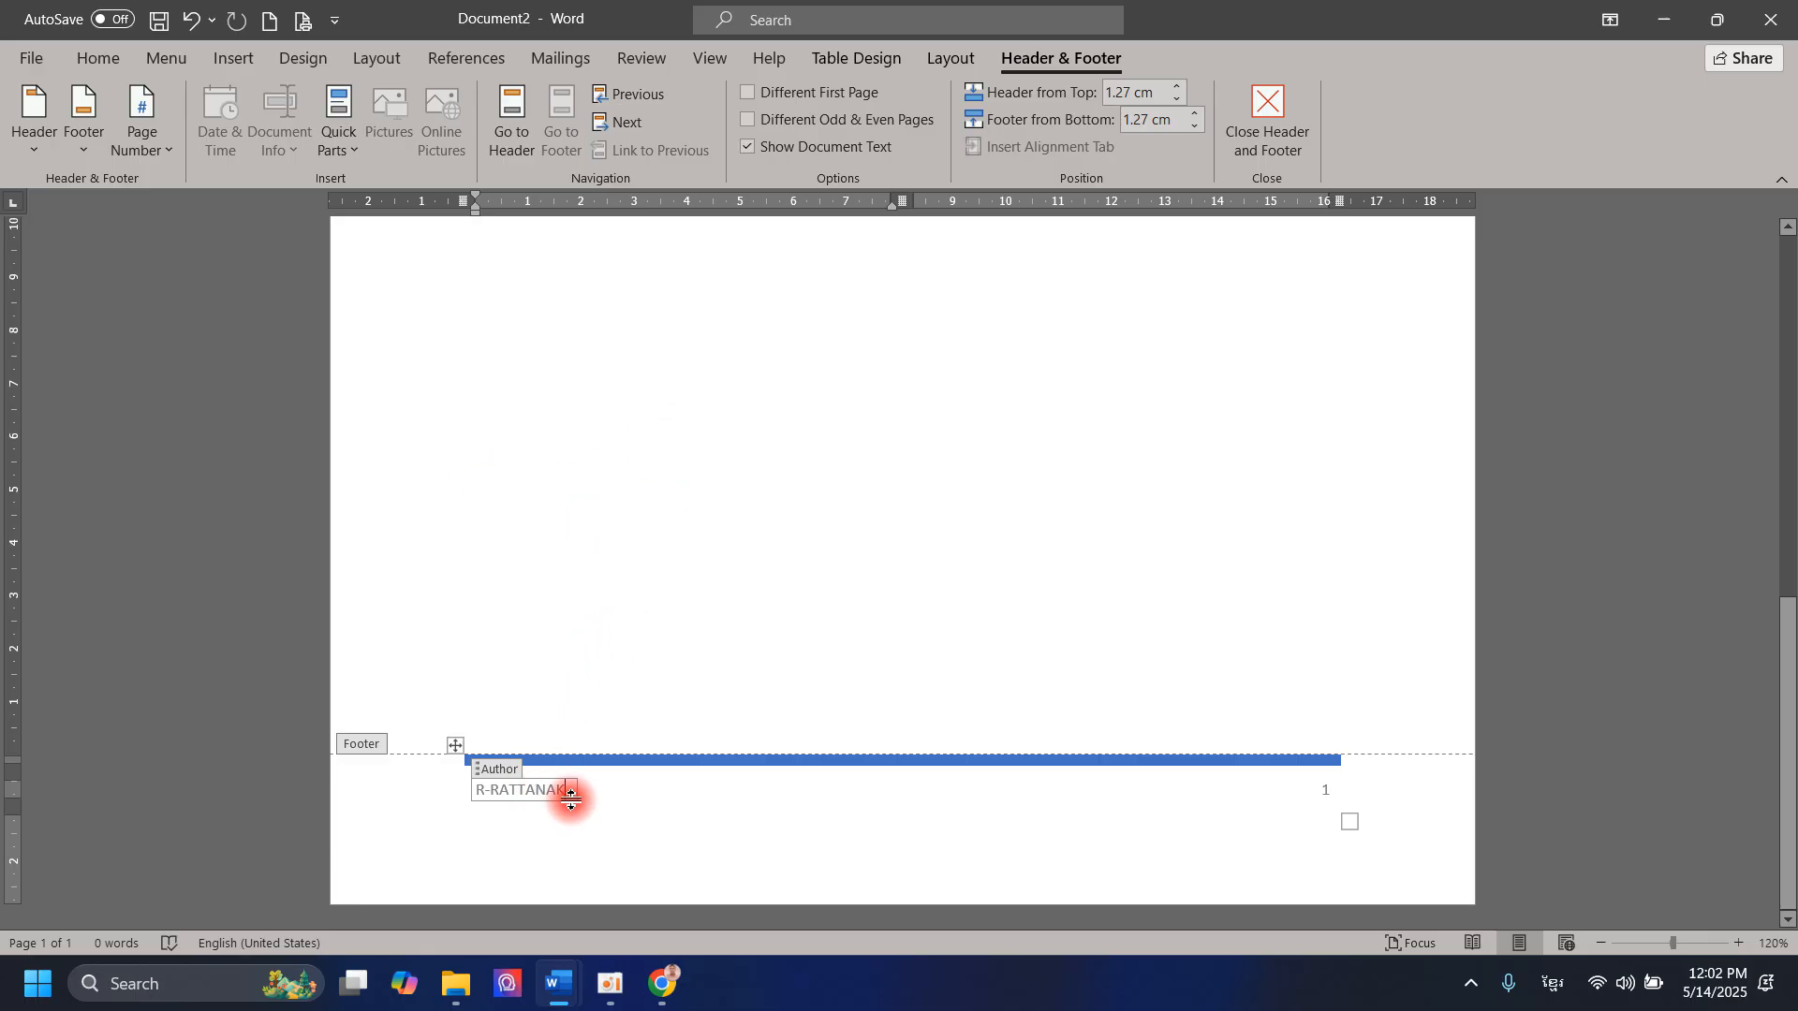
drag(567, 789, 486, 800)
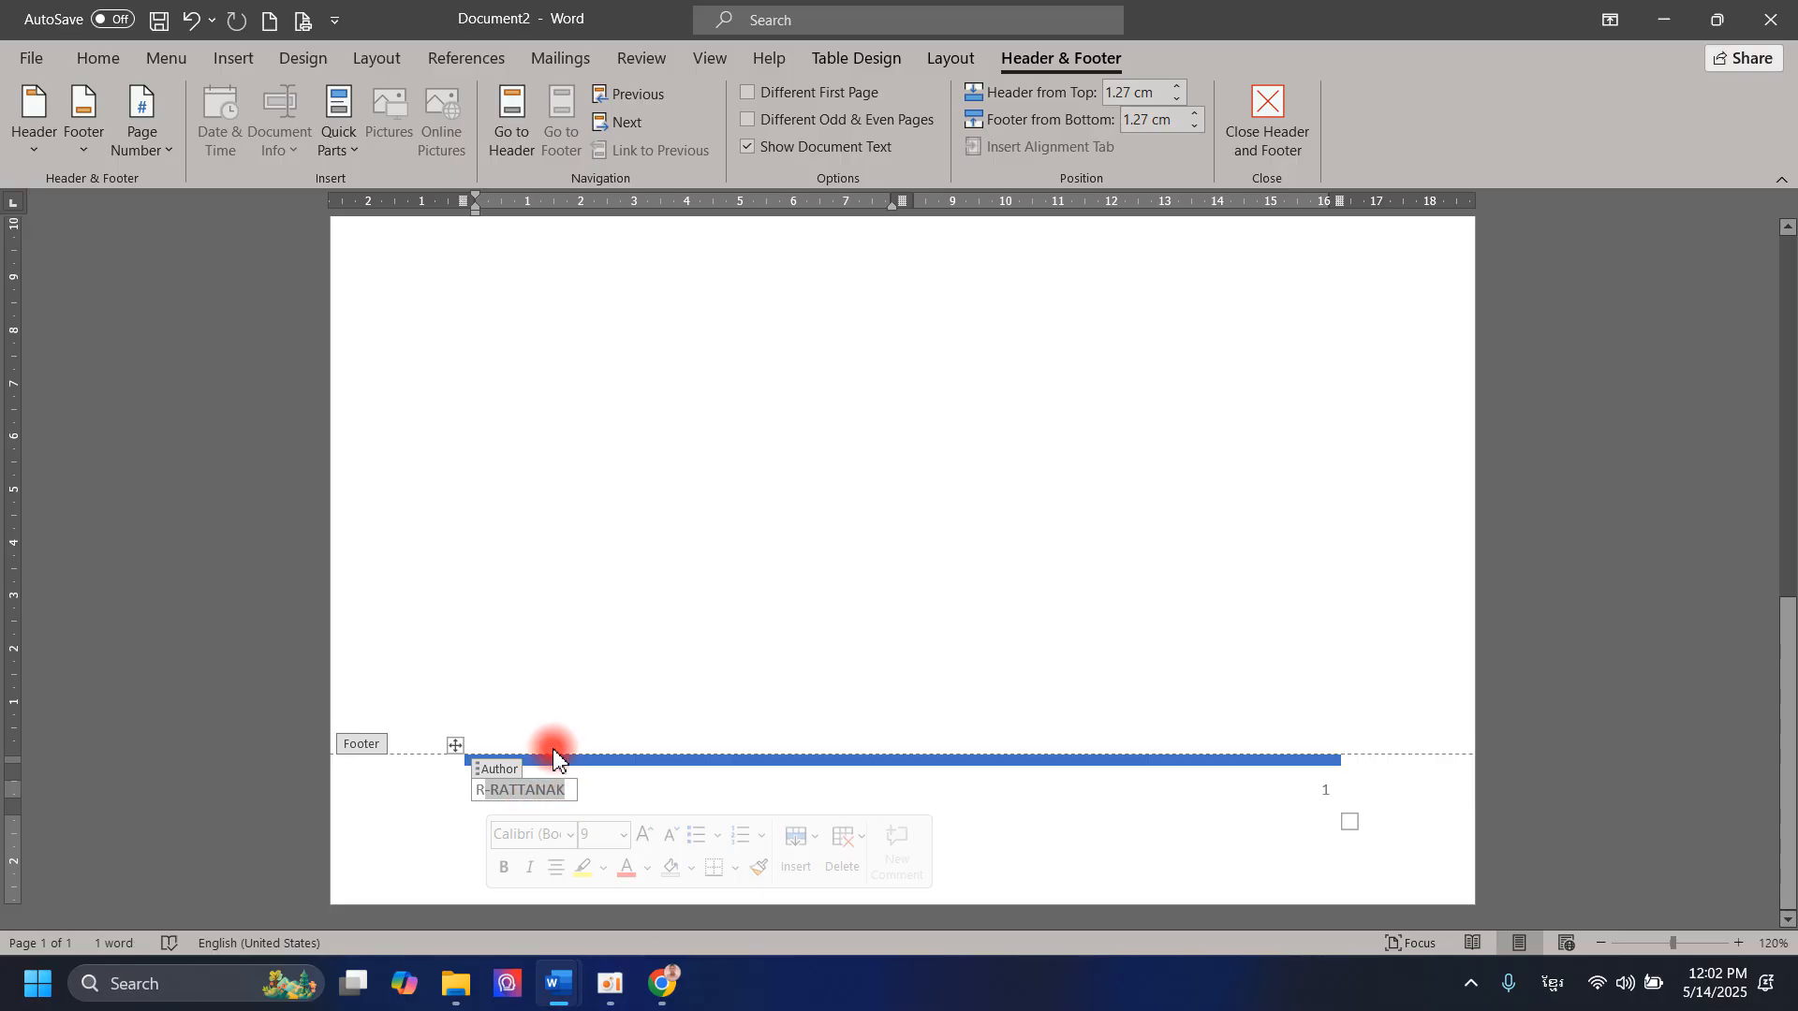
drag(567, 789, 461, 777)
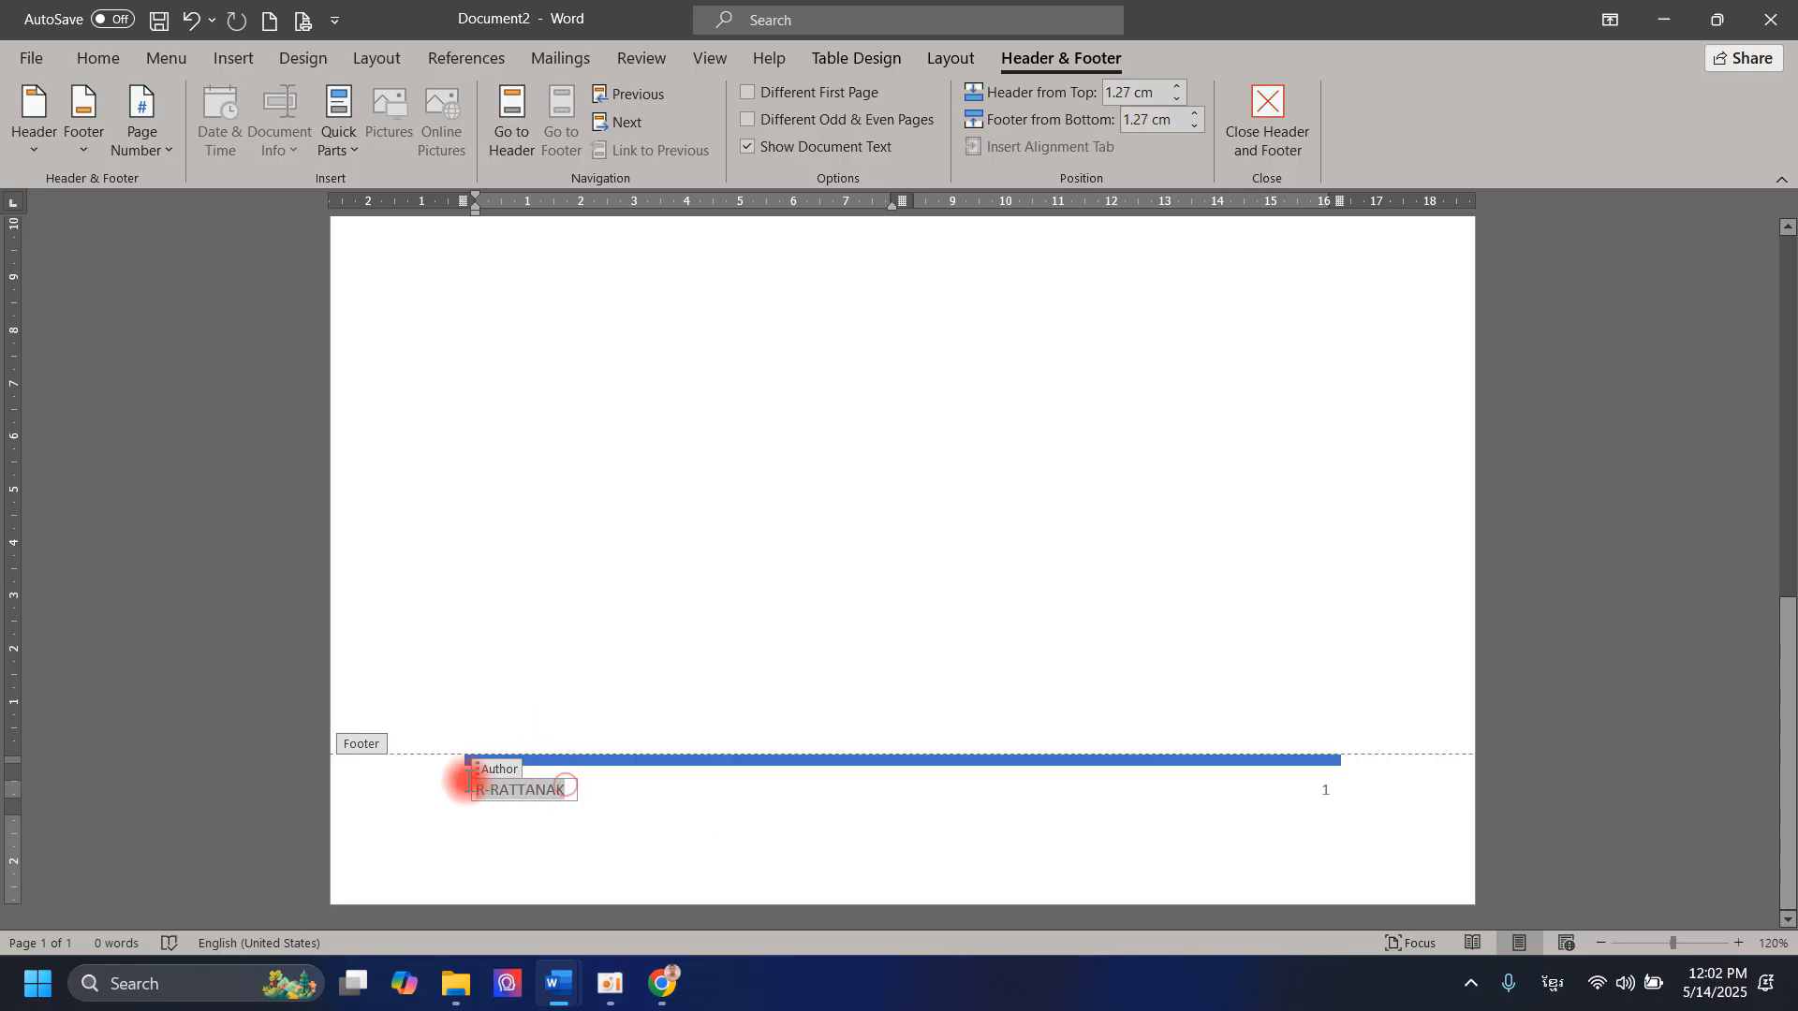
click(98, 57)
click(325, 105)
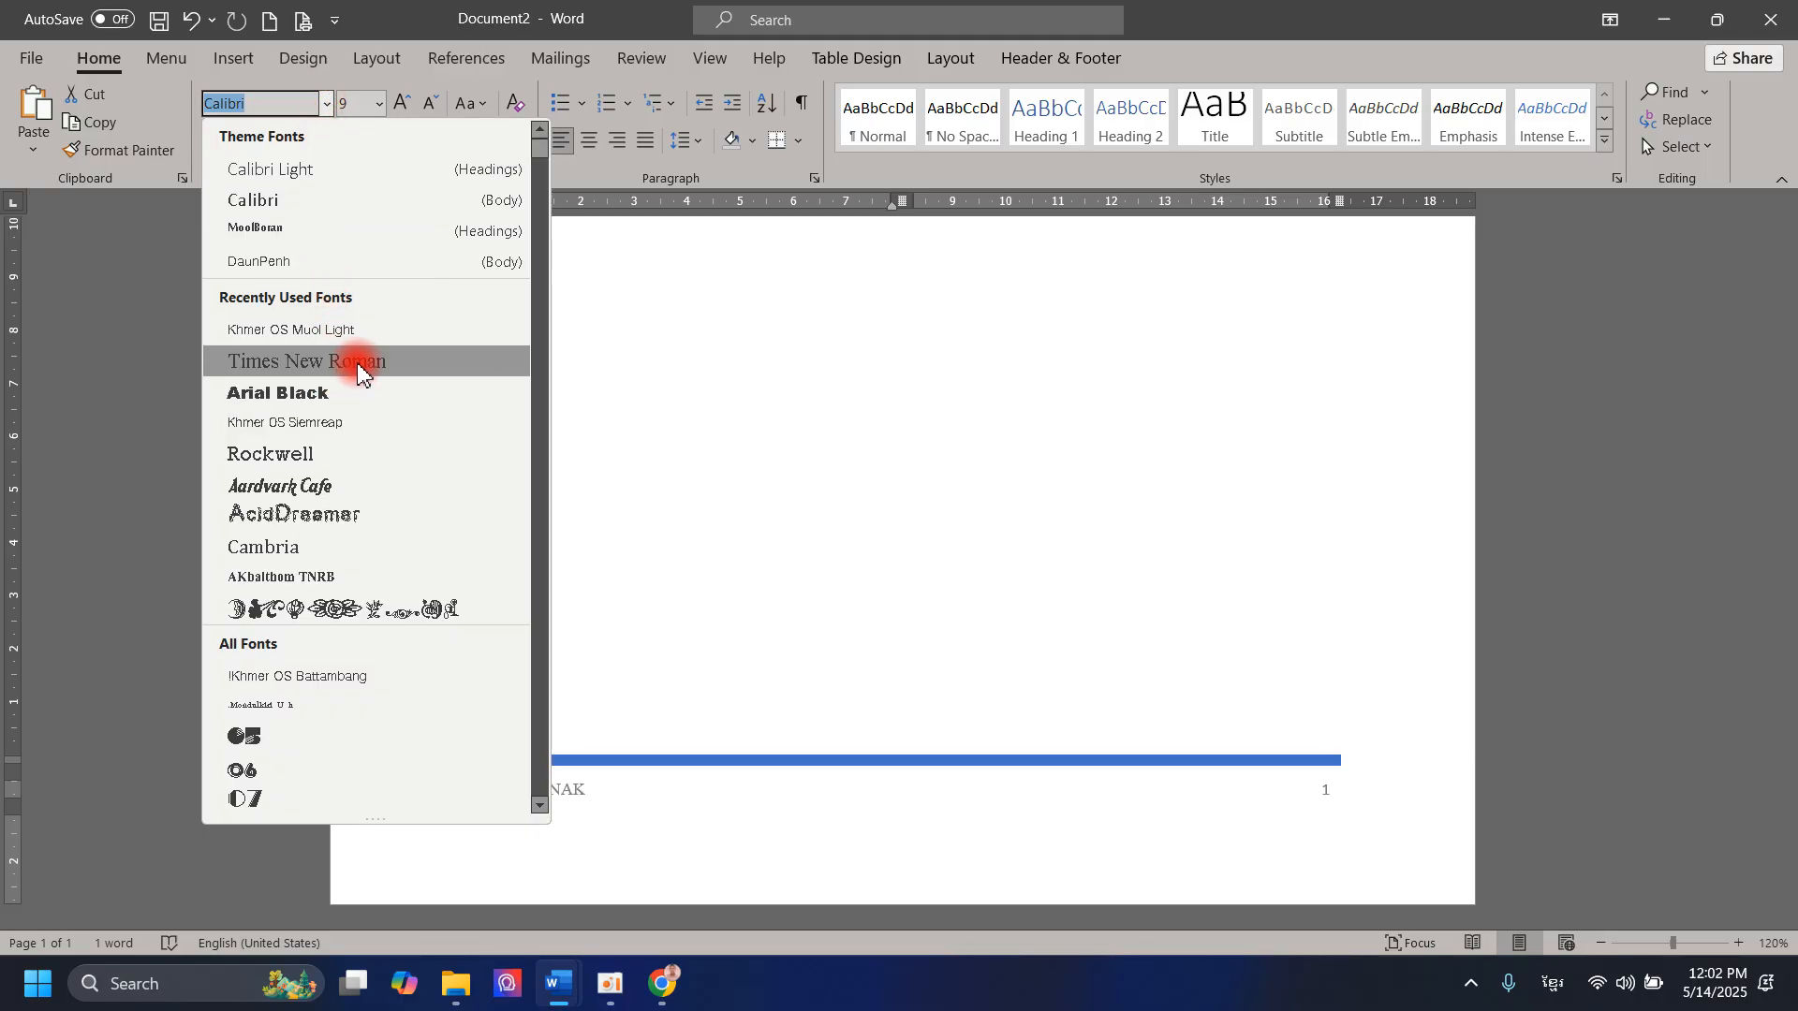
click(357, 361)
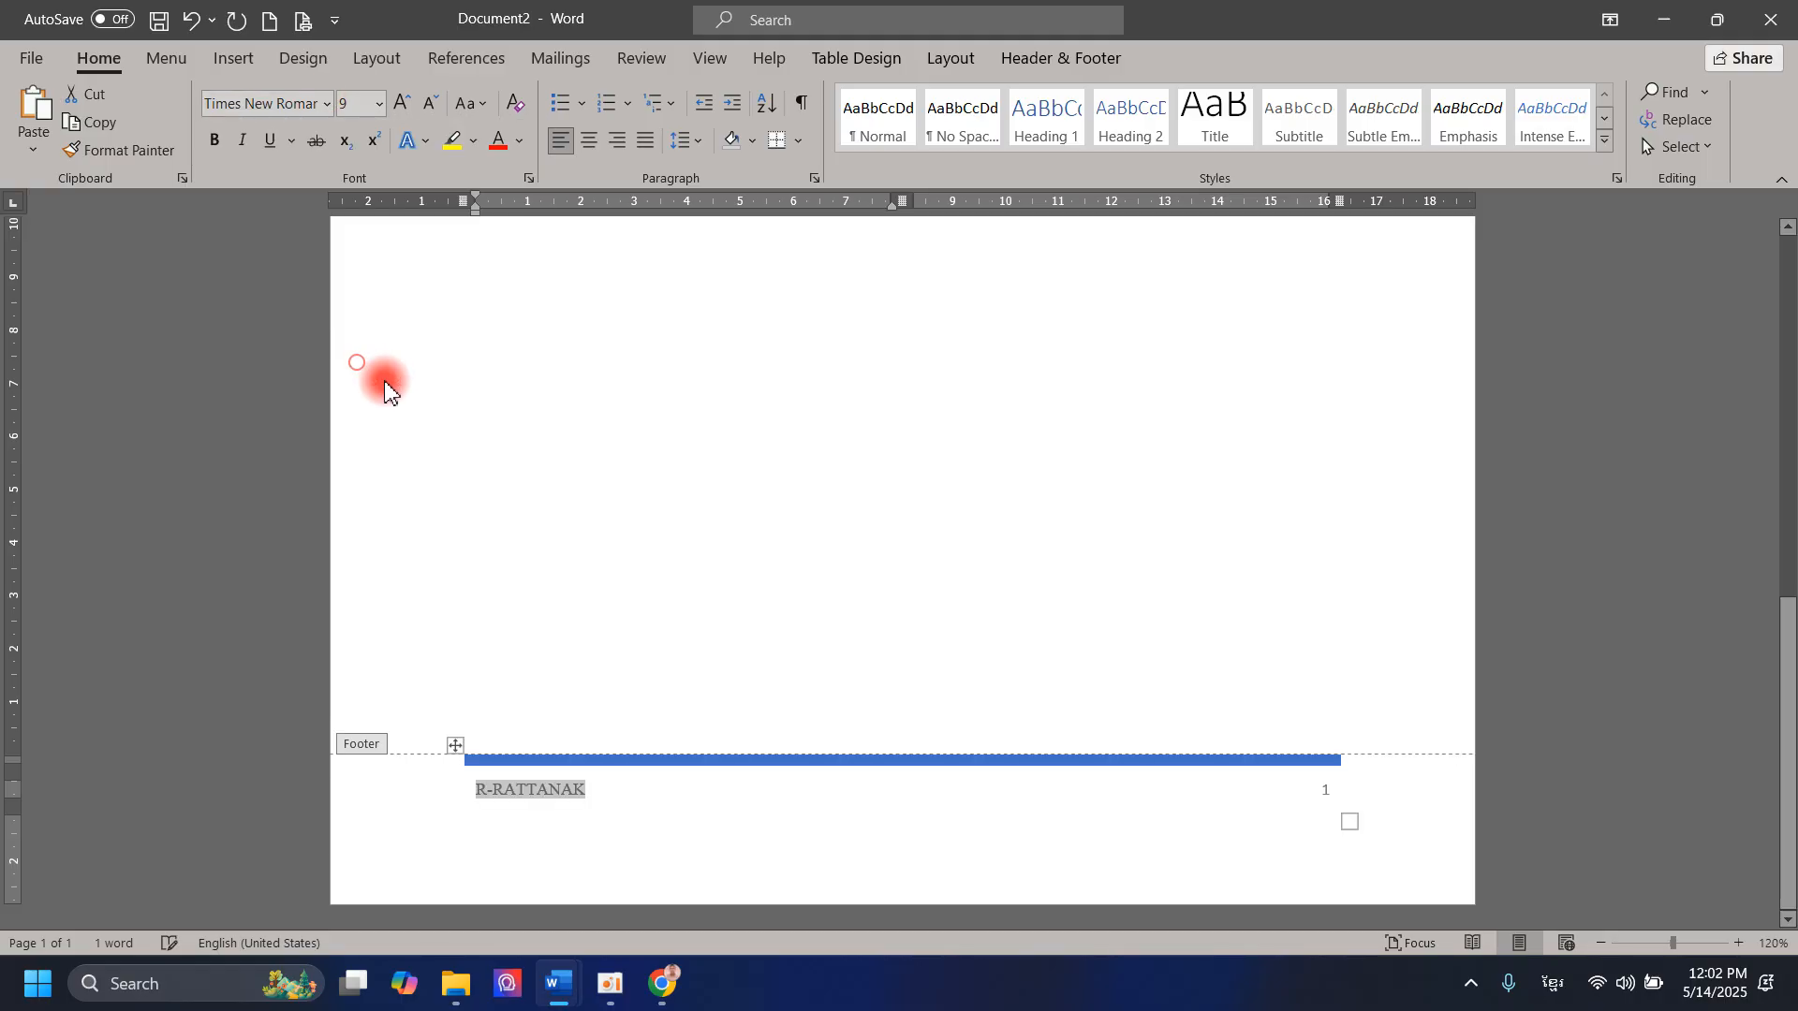
Step: Change the footer page number's font to Rockwell and close header and footer editing
click(1335, 793)
drag(1343, 792, 1323, 791)
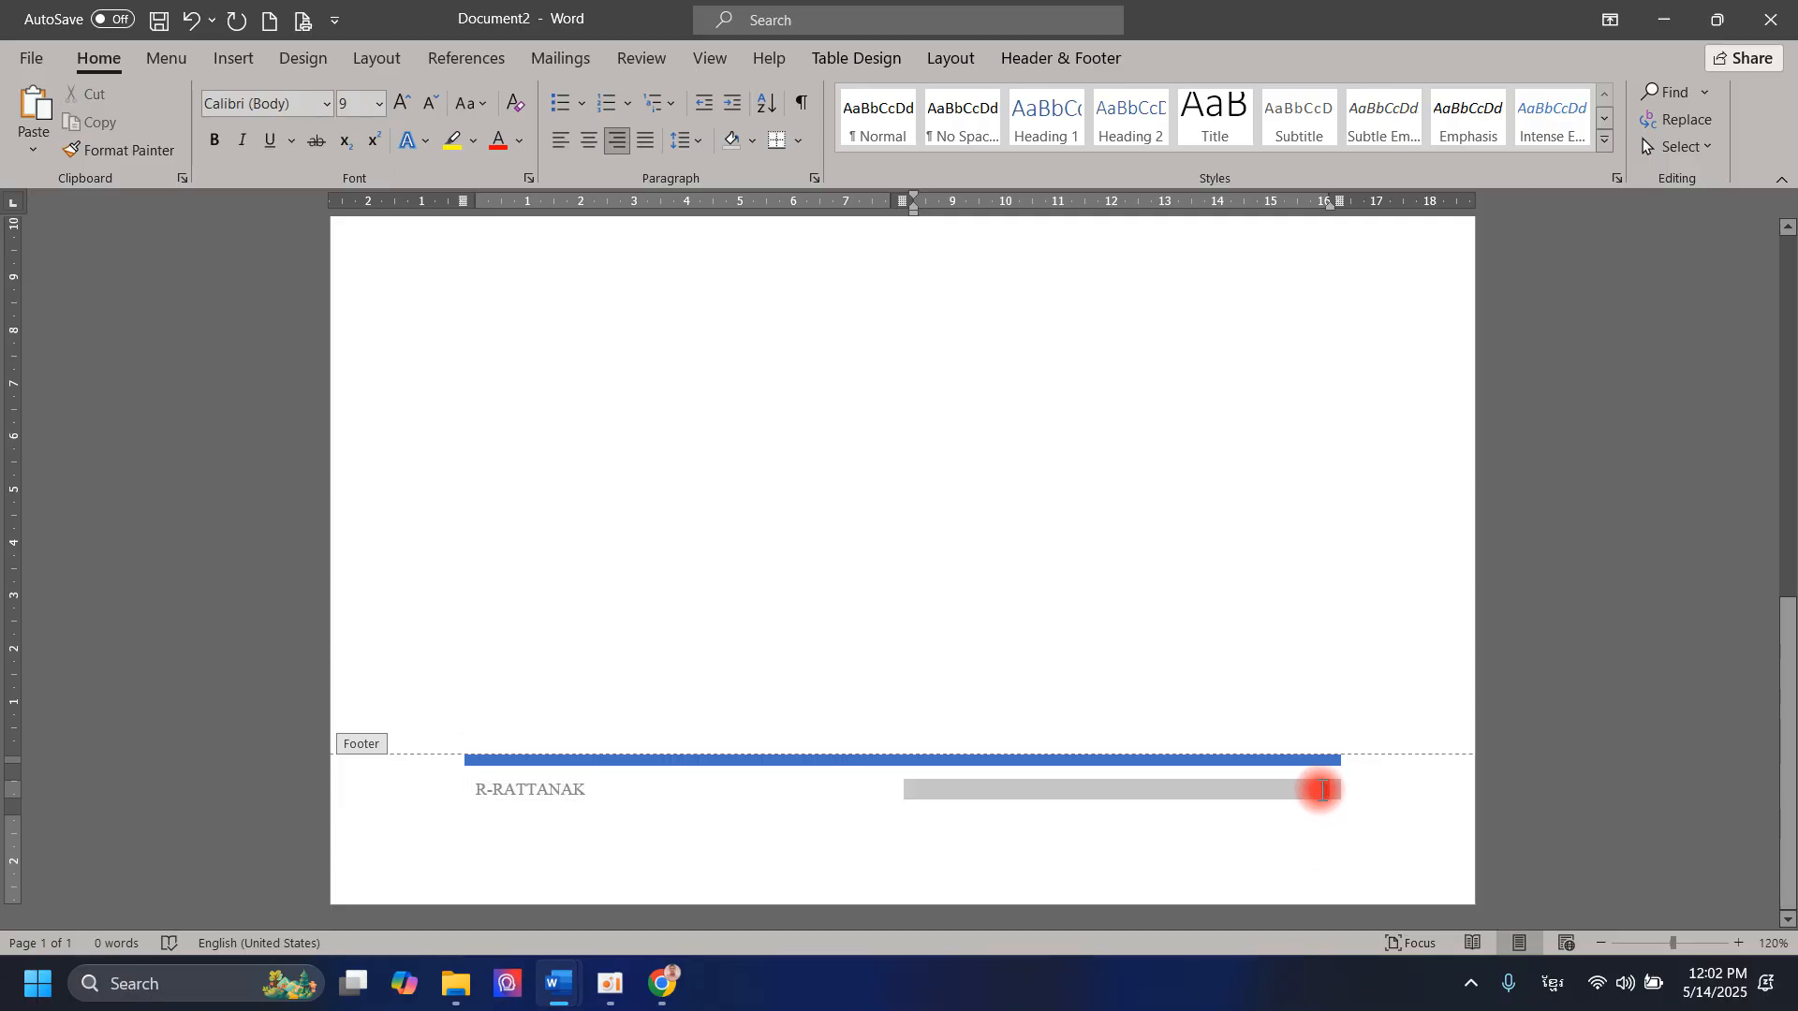
click(326, 103)
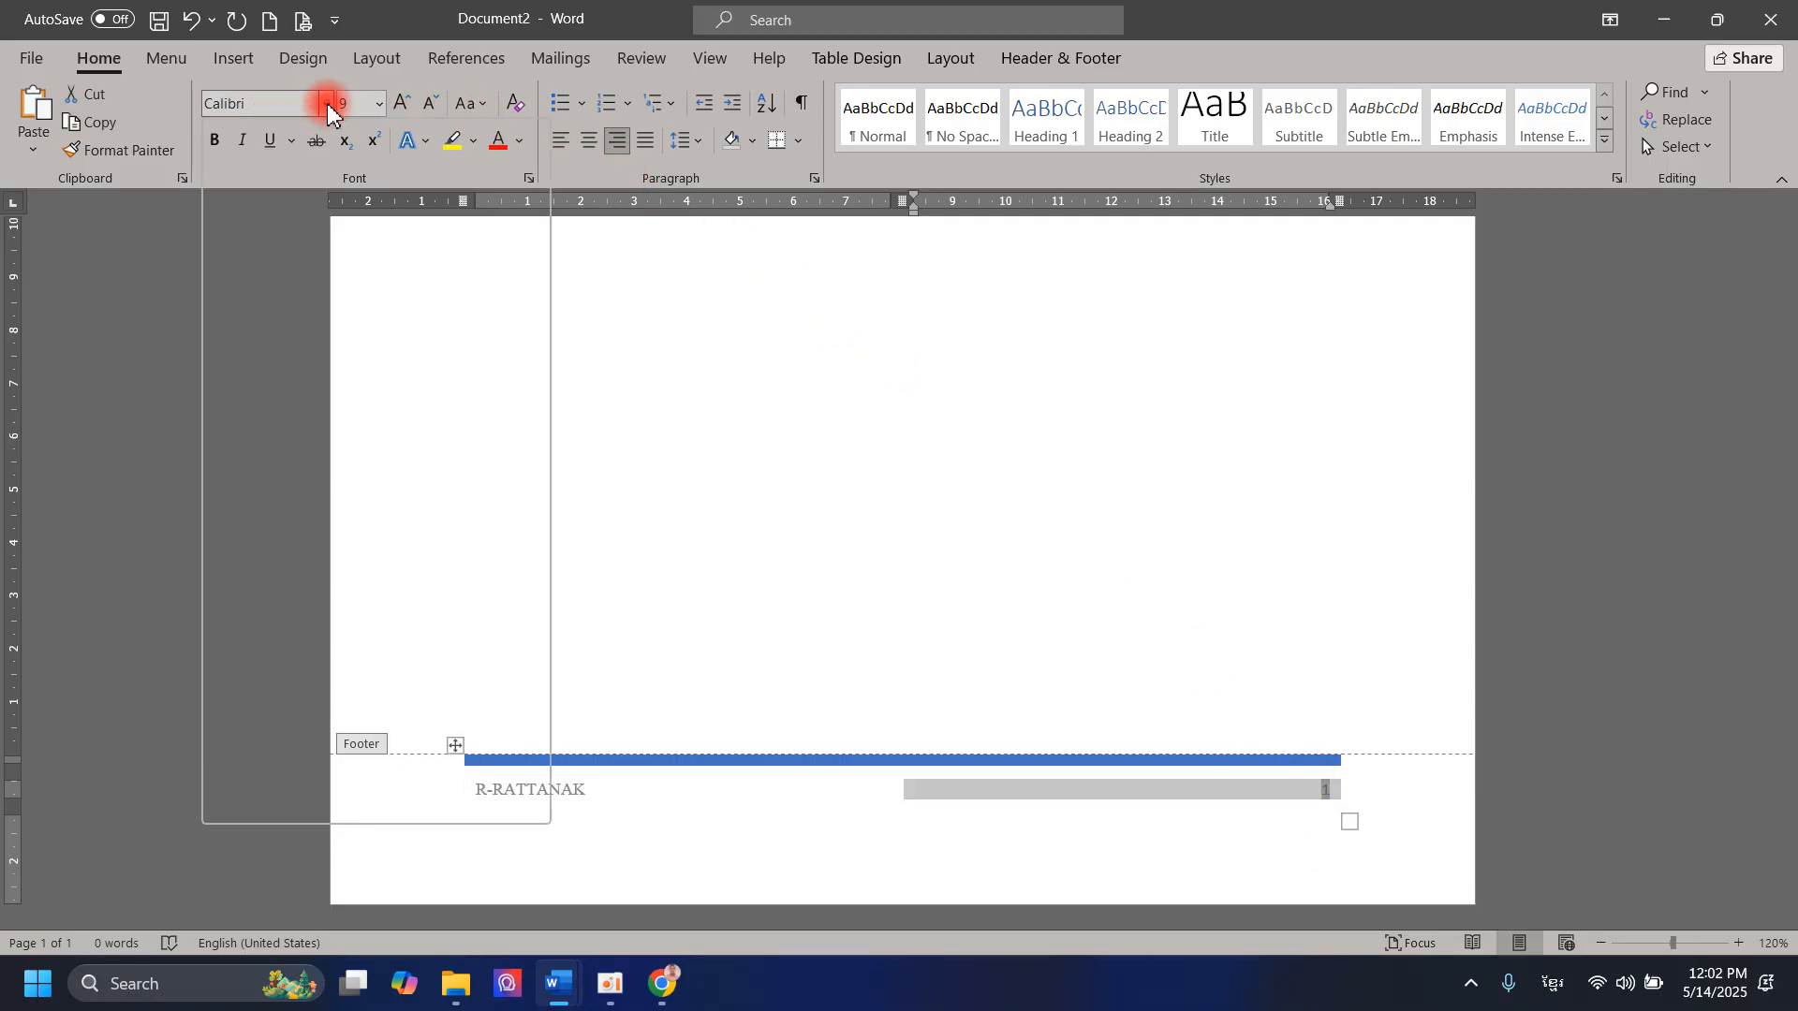
click(317, 456)
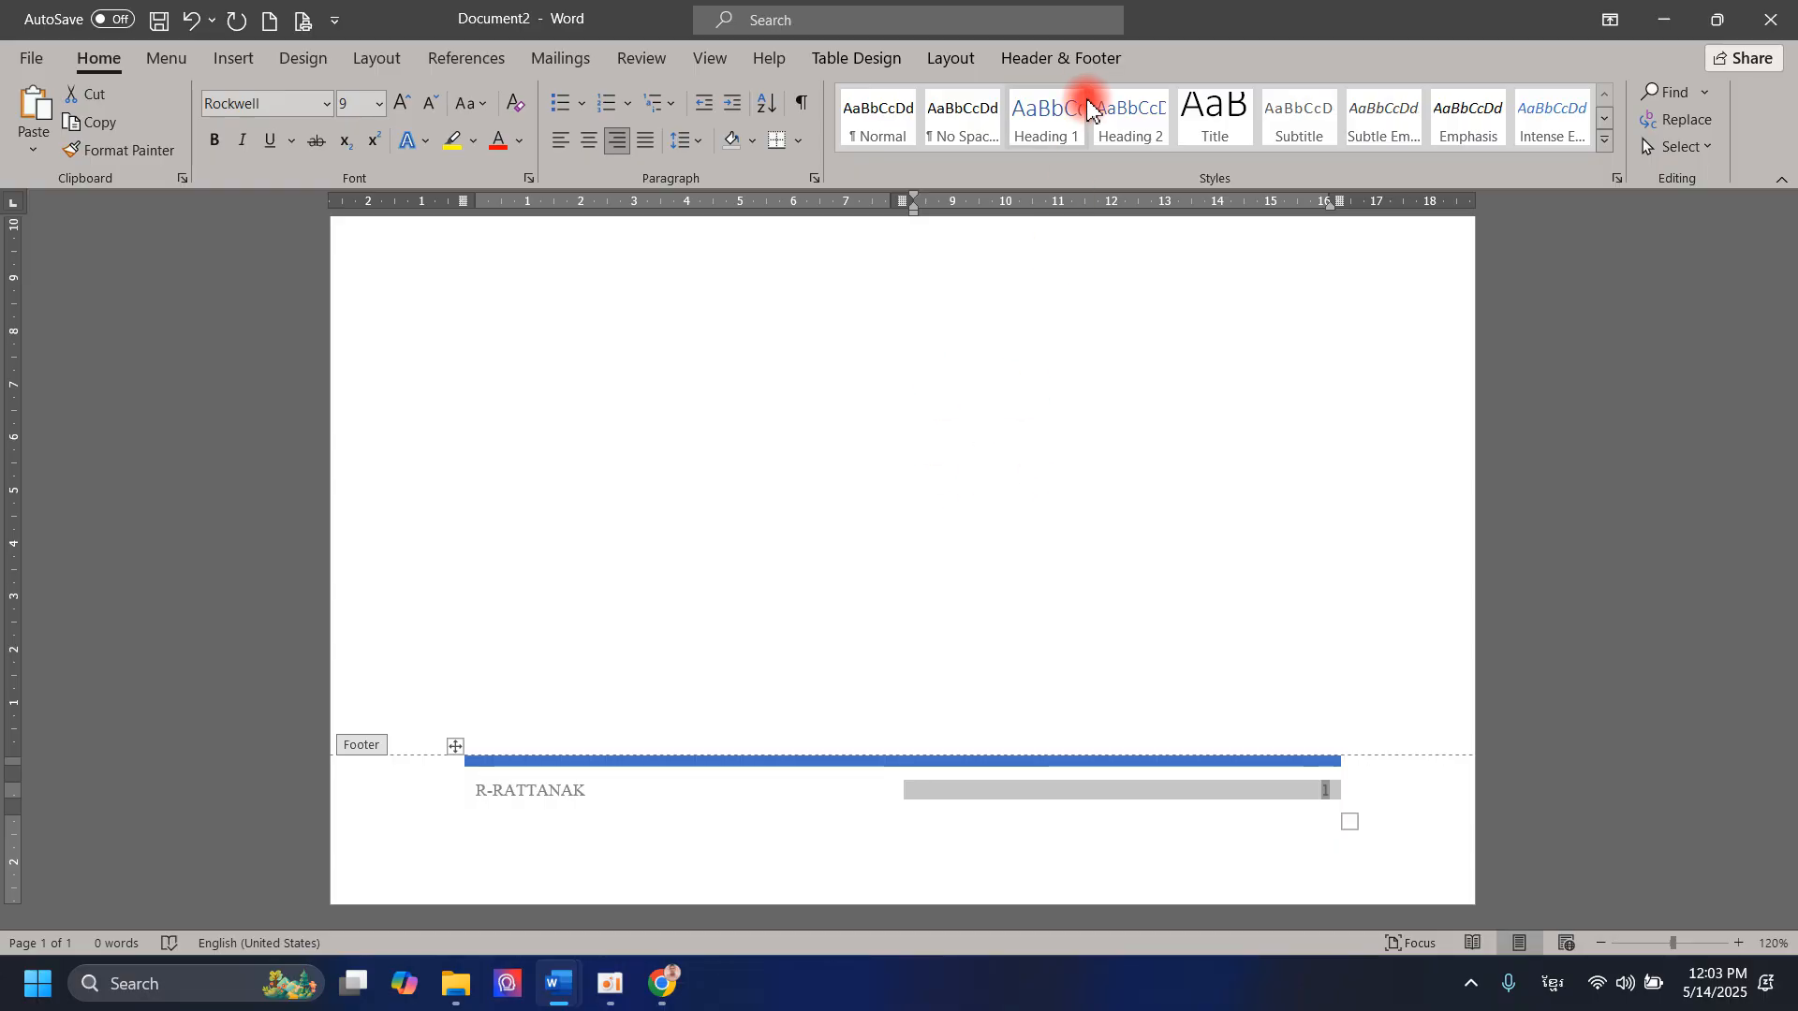
click(1088, 59)
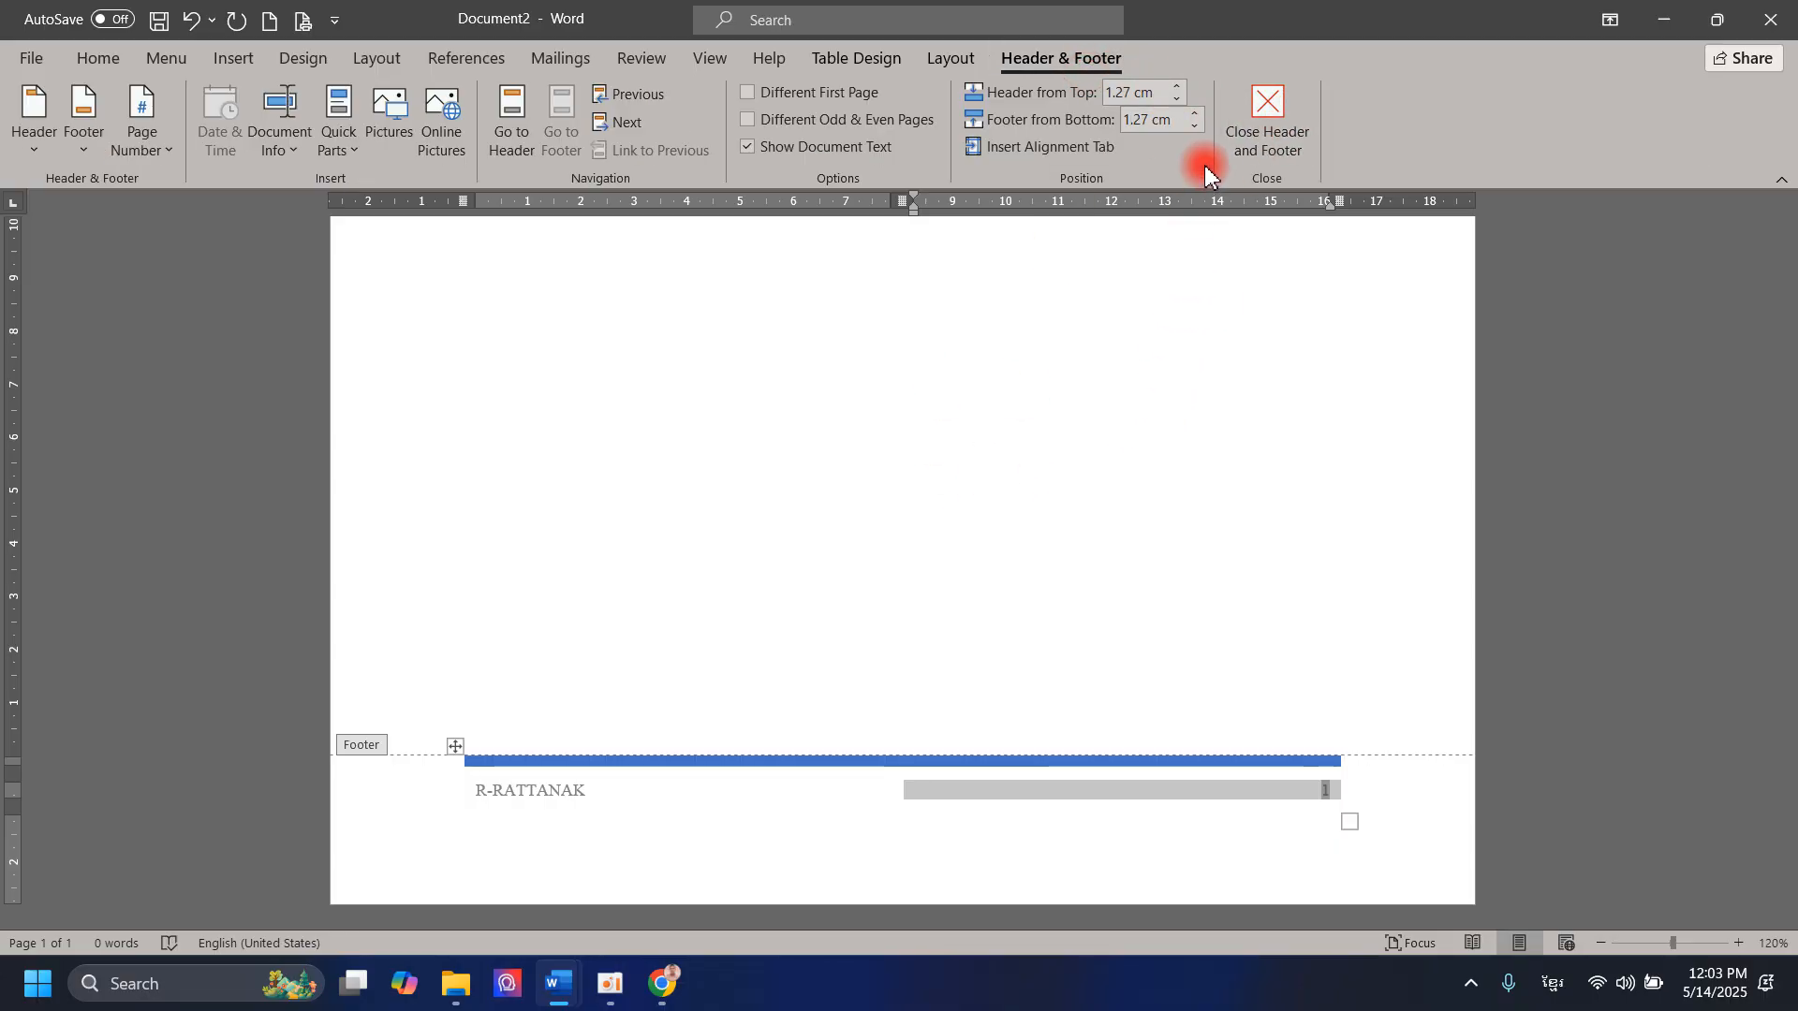
click(1255, 141)
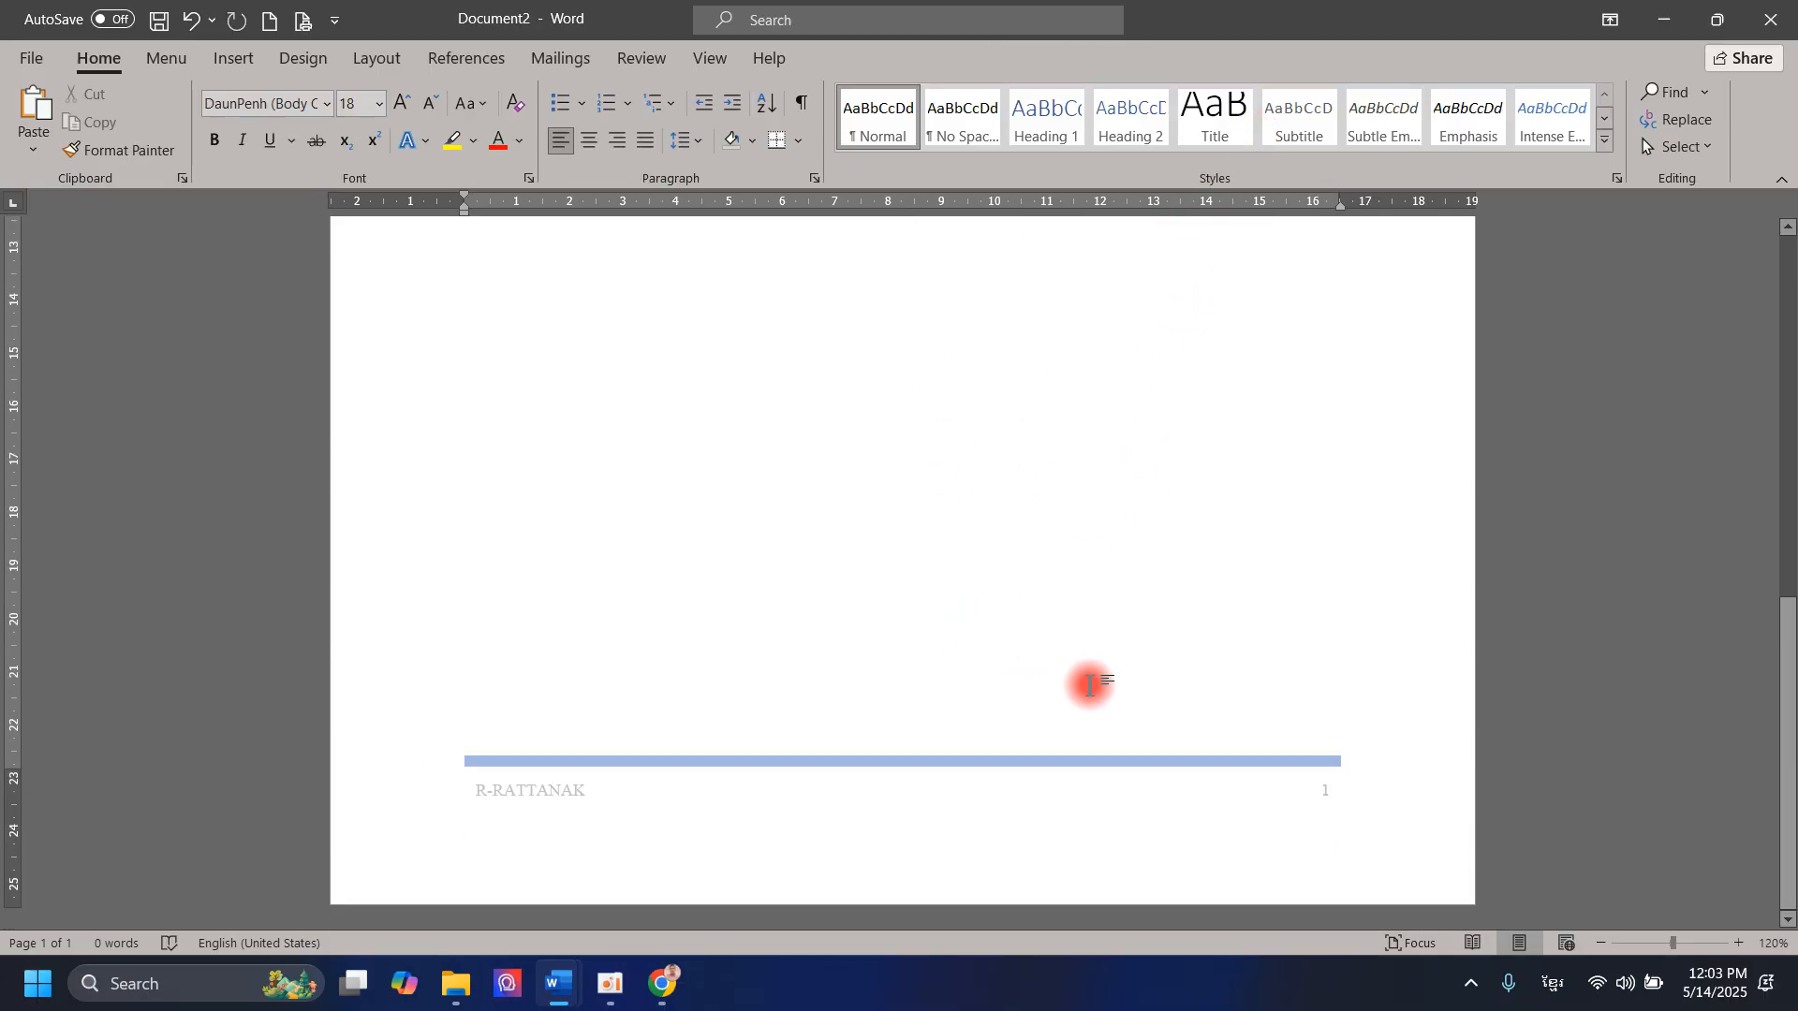
Step: Add blank lines in the body until a second page starts, and check that page's header and footer
scroll(581, 510, up, 6)
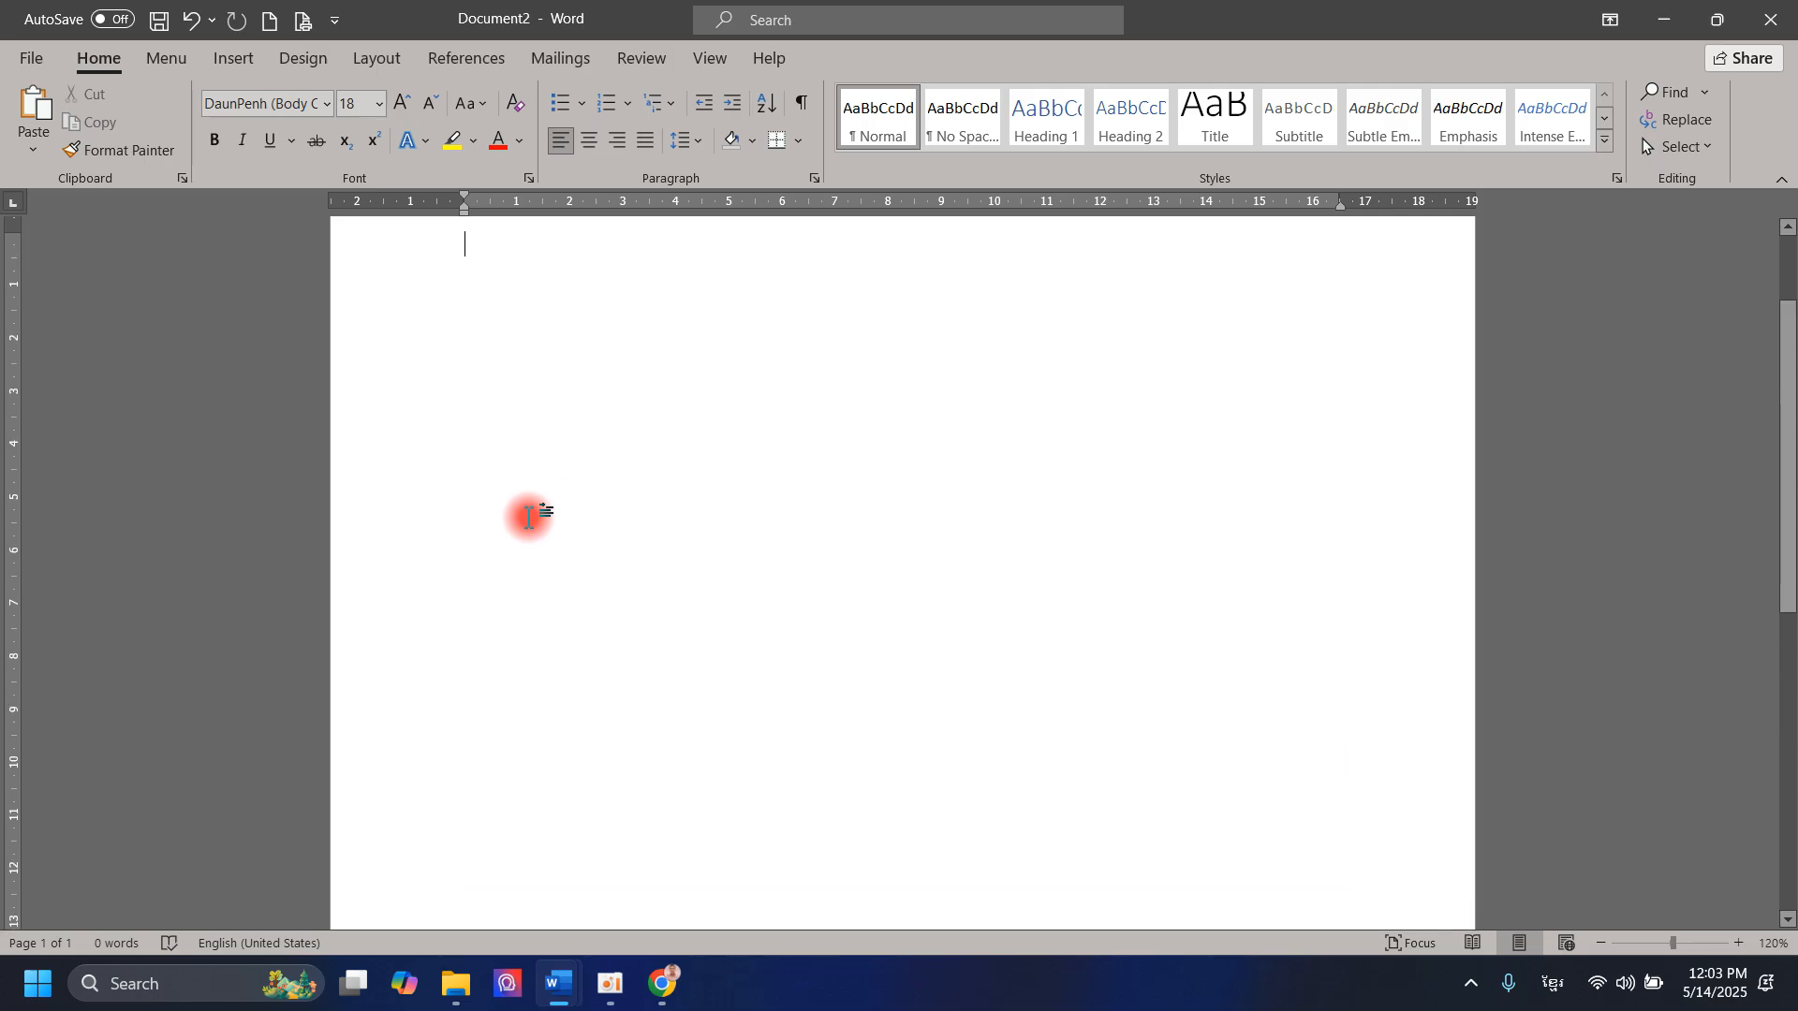
scroll(531, 513, down, 6)
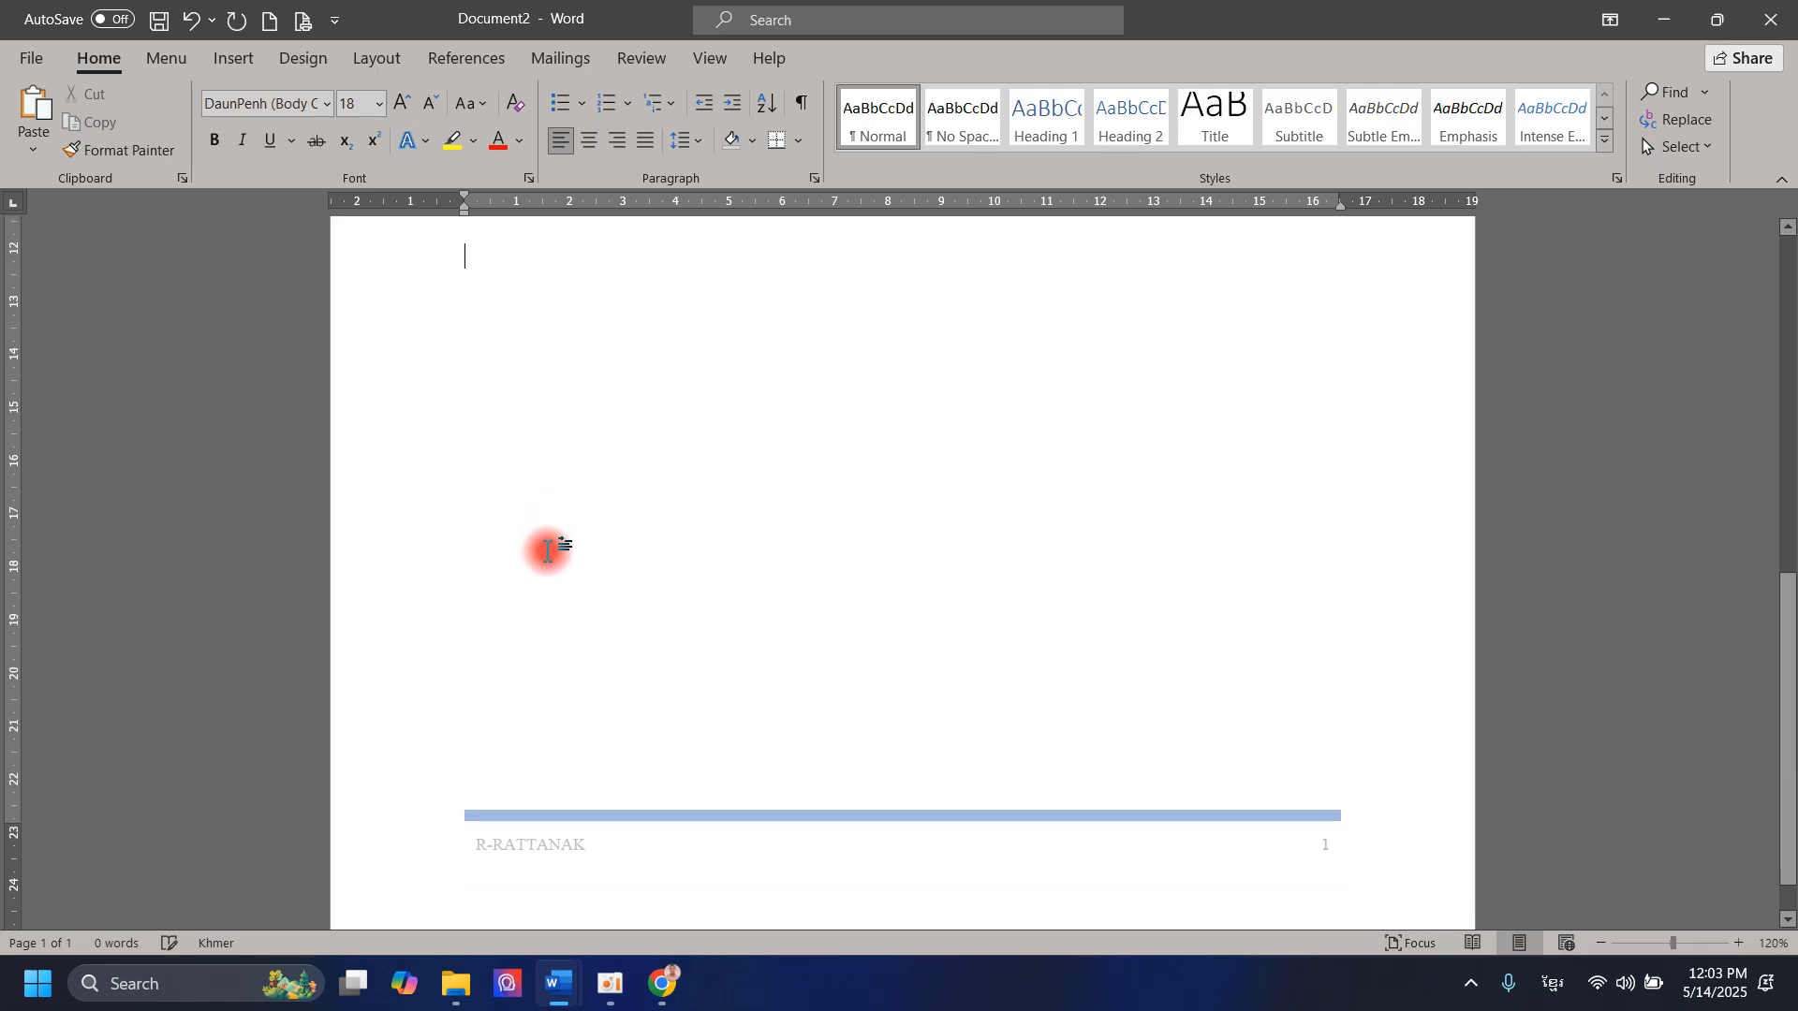
key(Return)
key(Return)
key(Return)
key(Return)
key(Return)
key(Return)
key(Return)
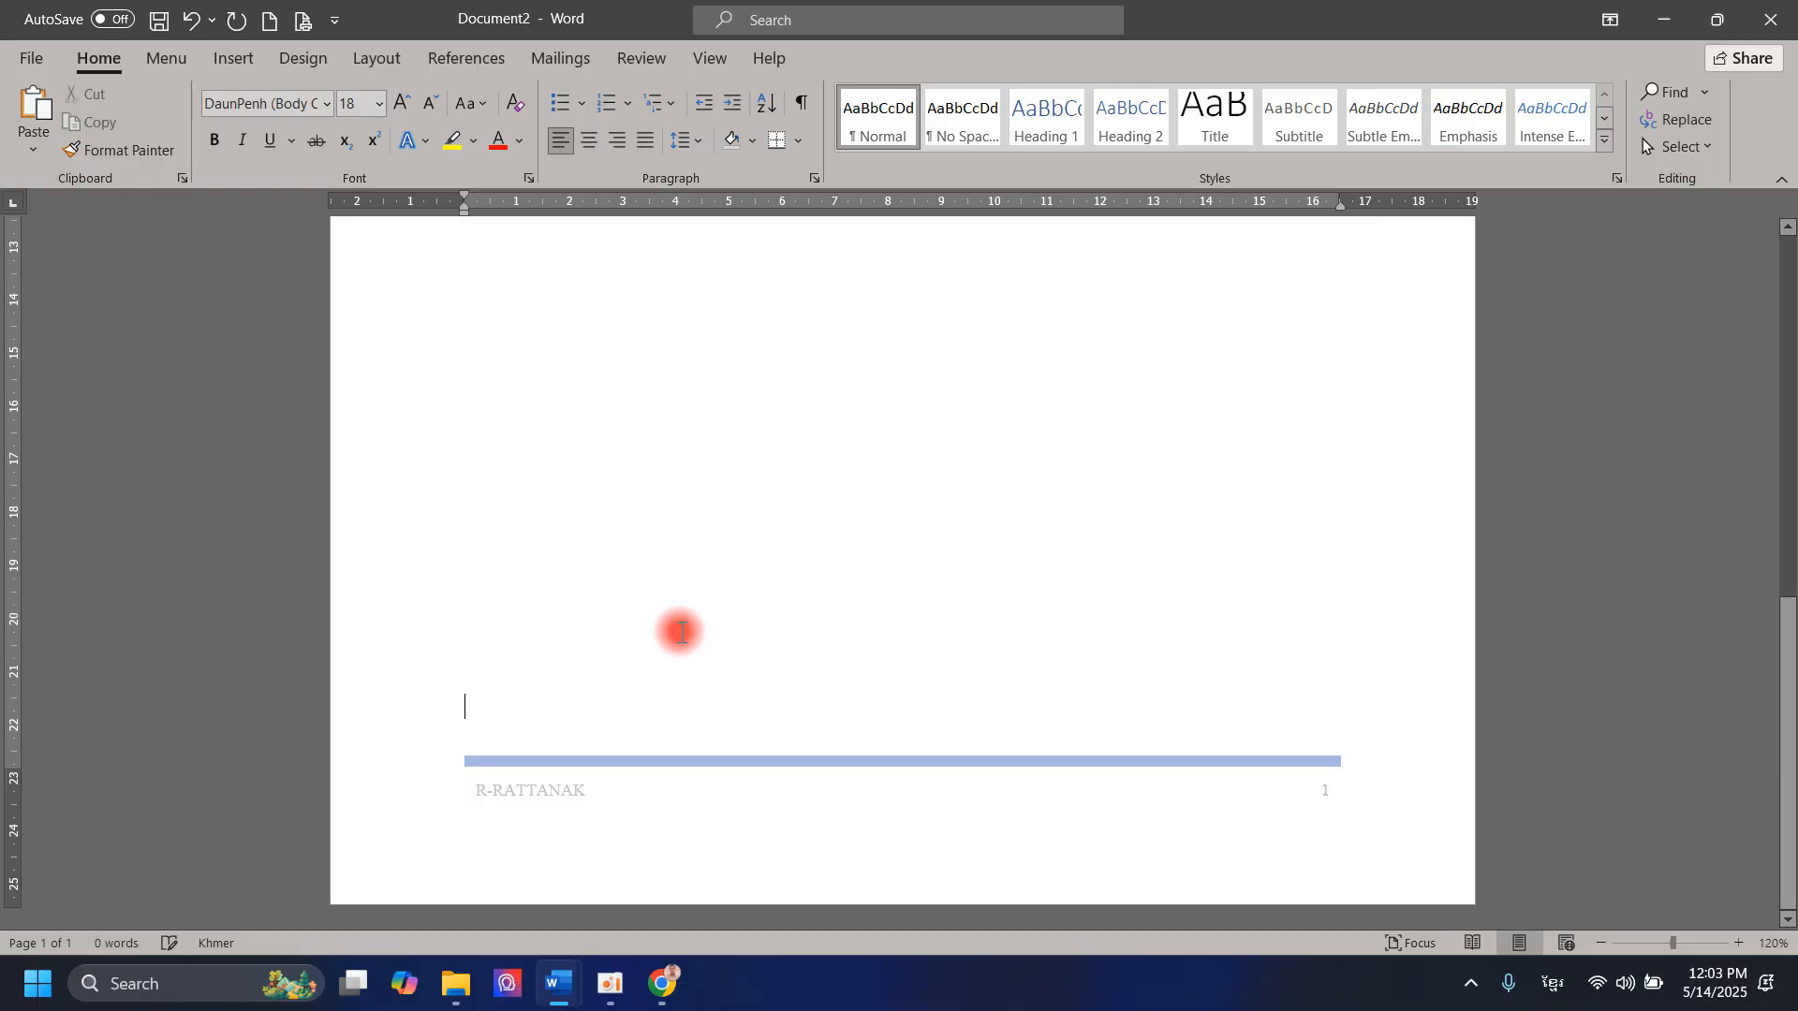
scroll(711, 646, down, 10)
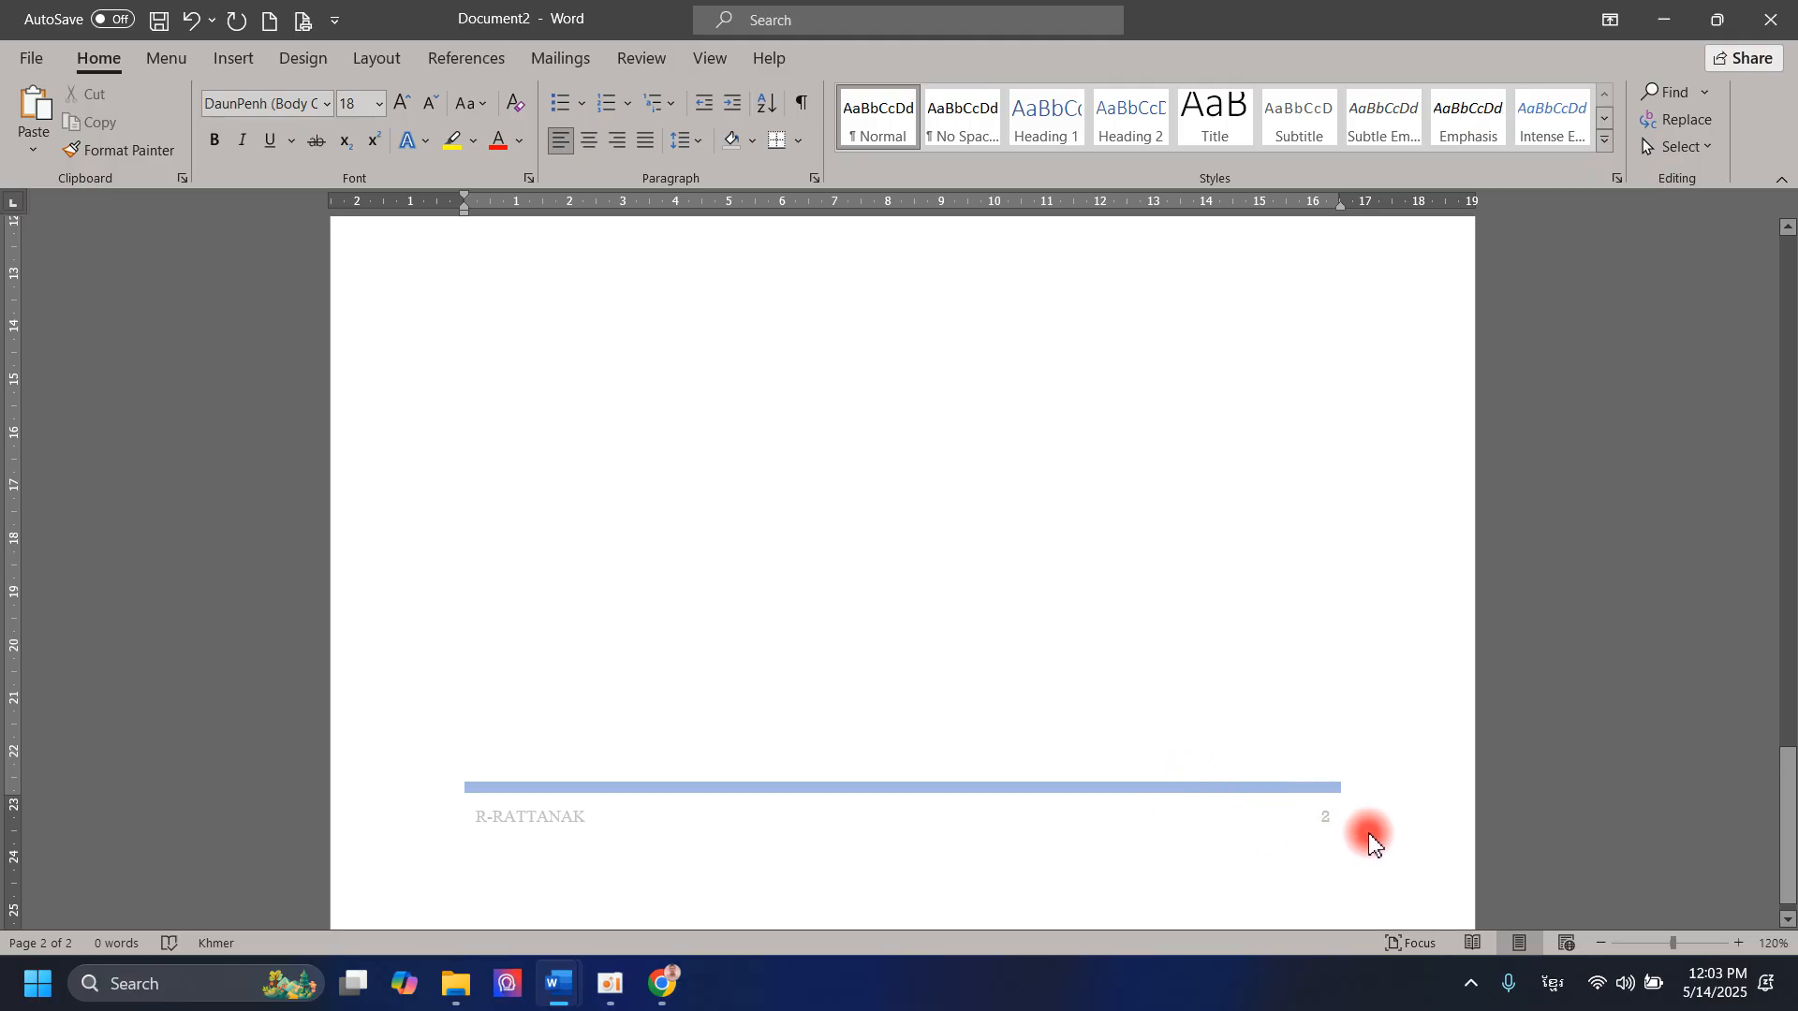
scroll(1344, 842, up, 8)
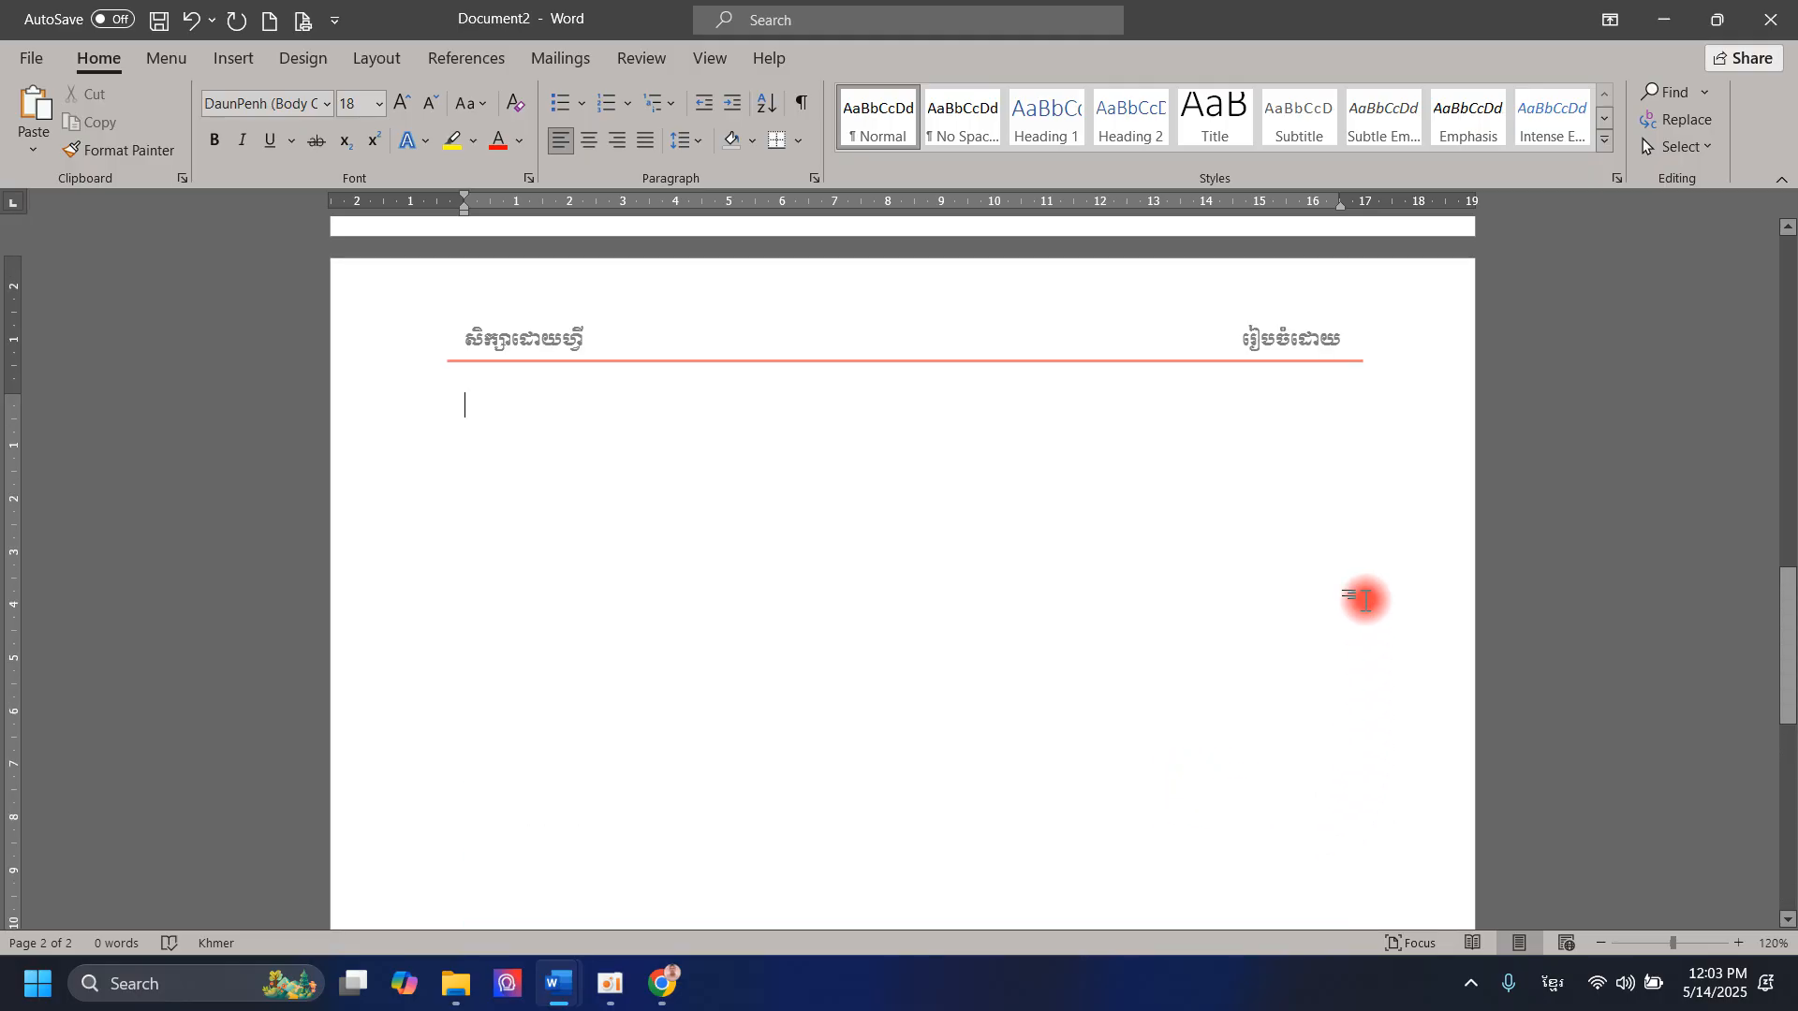
scroll(1364, 602, down, 4)
scroll(1279, 654, down, 4)
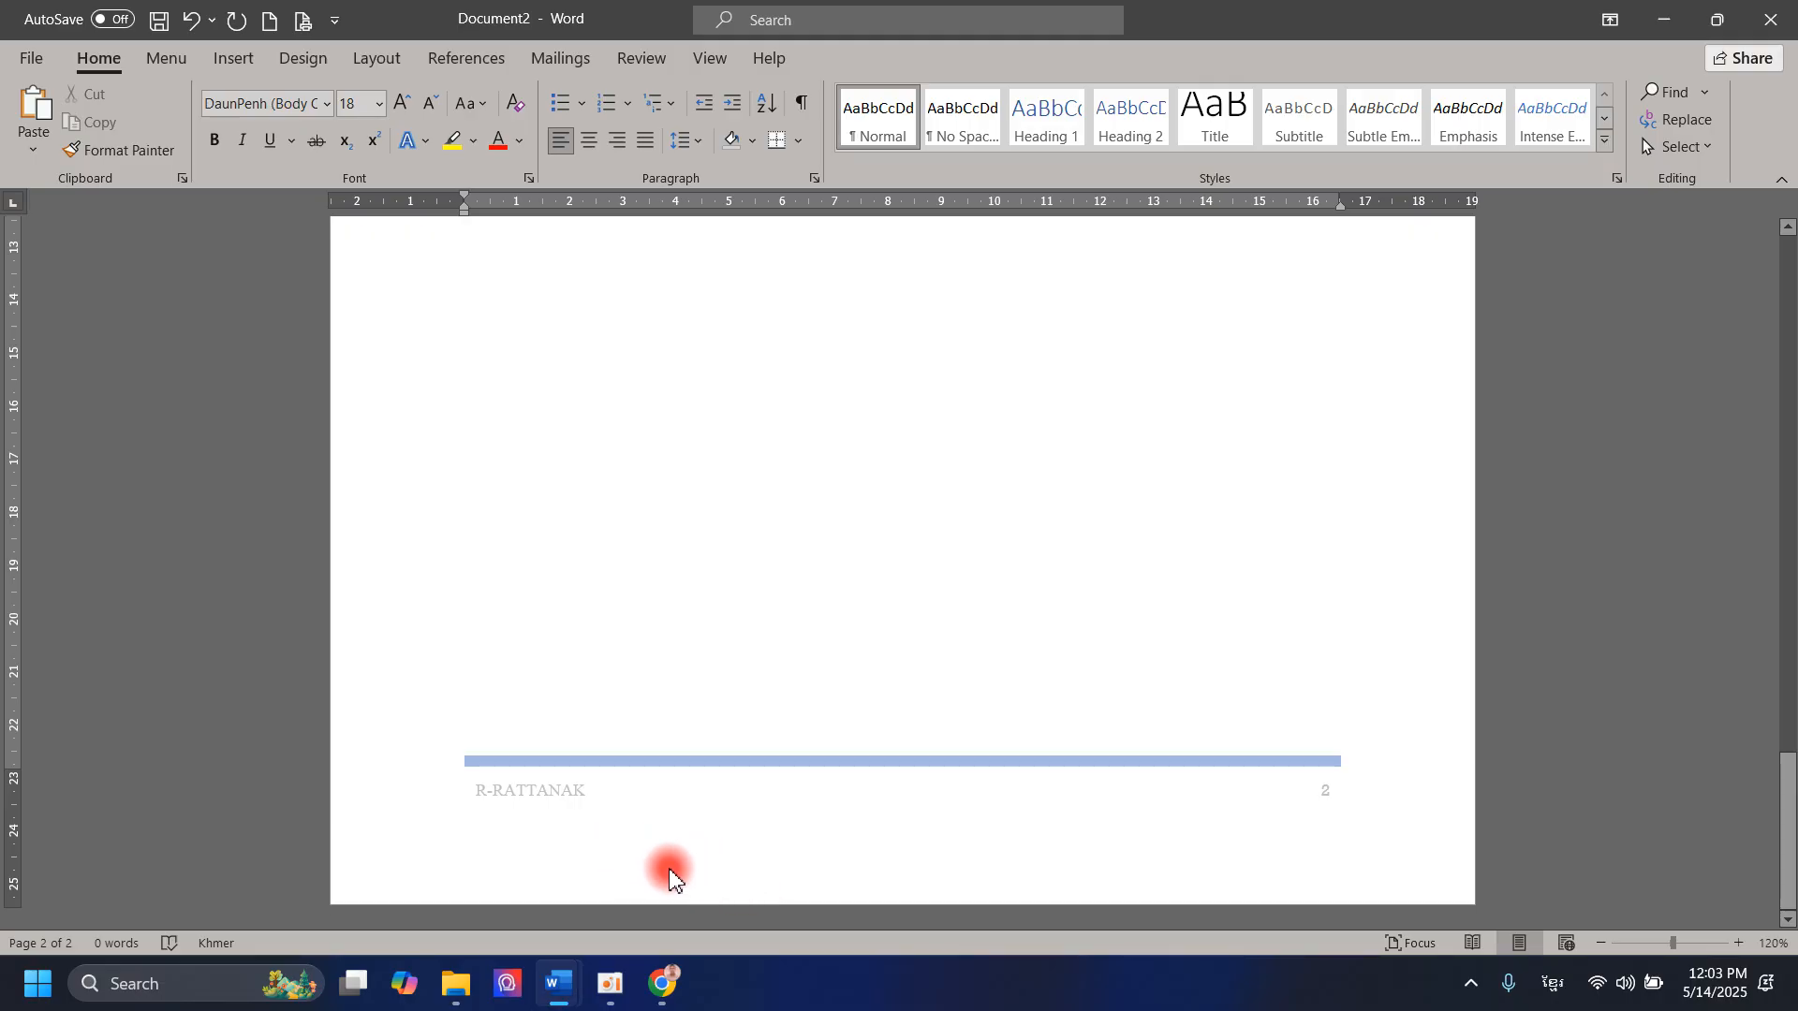
Step: Set the footer's distance from the bottom edge to 0.3 cm and close header and footer editing
double_click(586, 835)
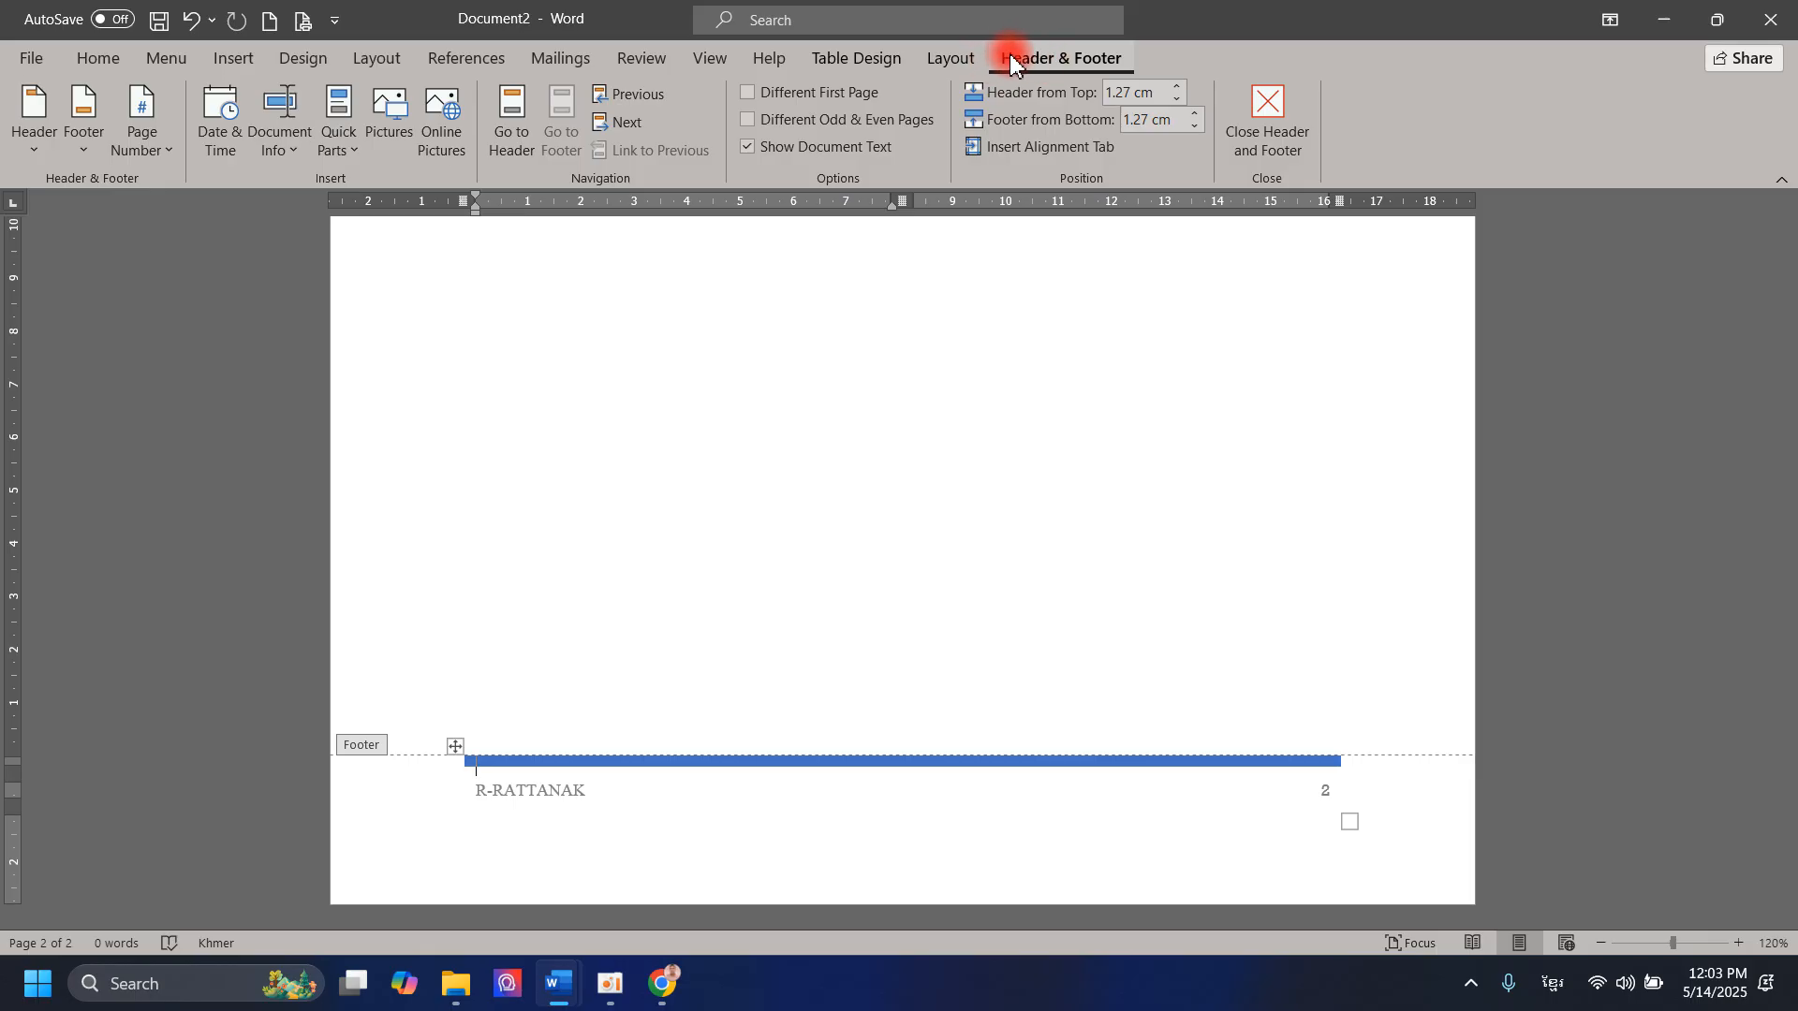
click(1196, 114)
click(1196, 114)
click(1196, 115)
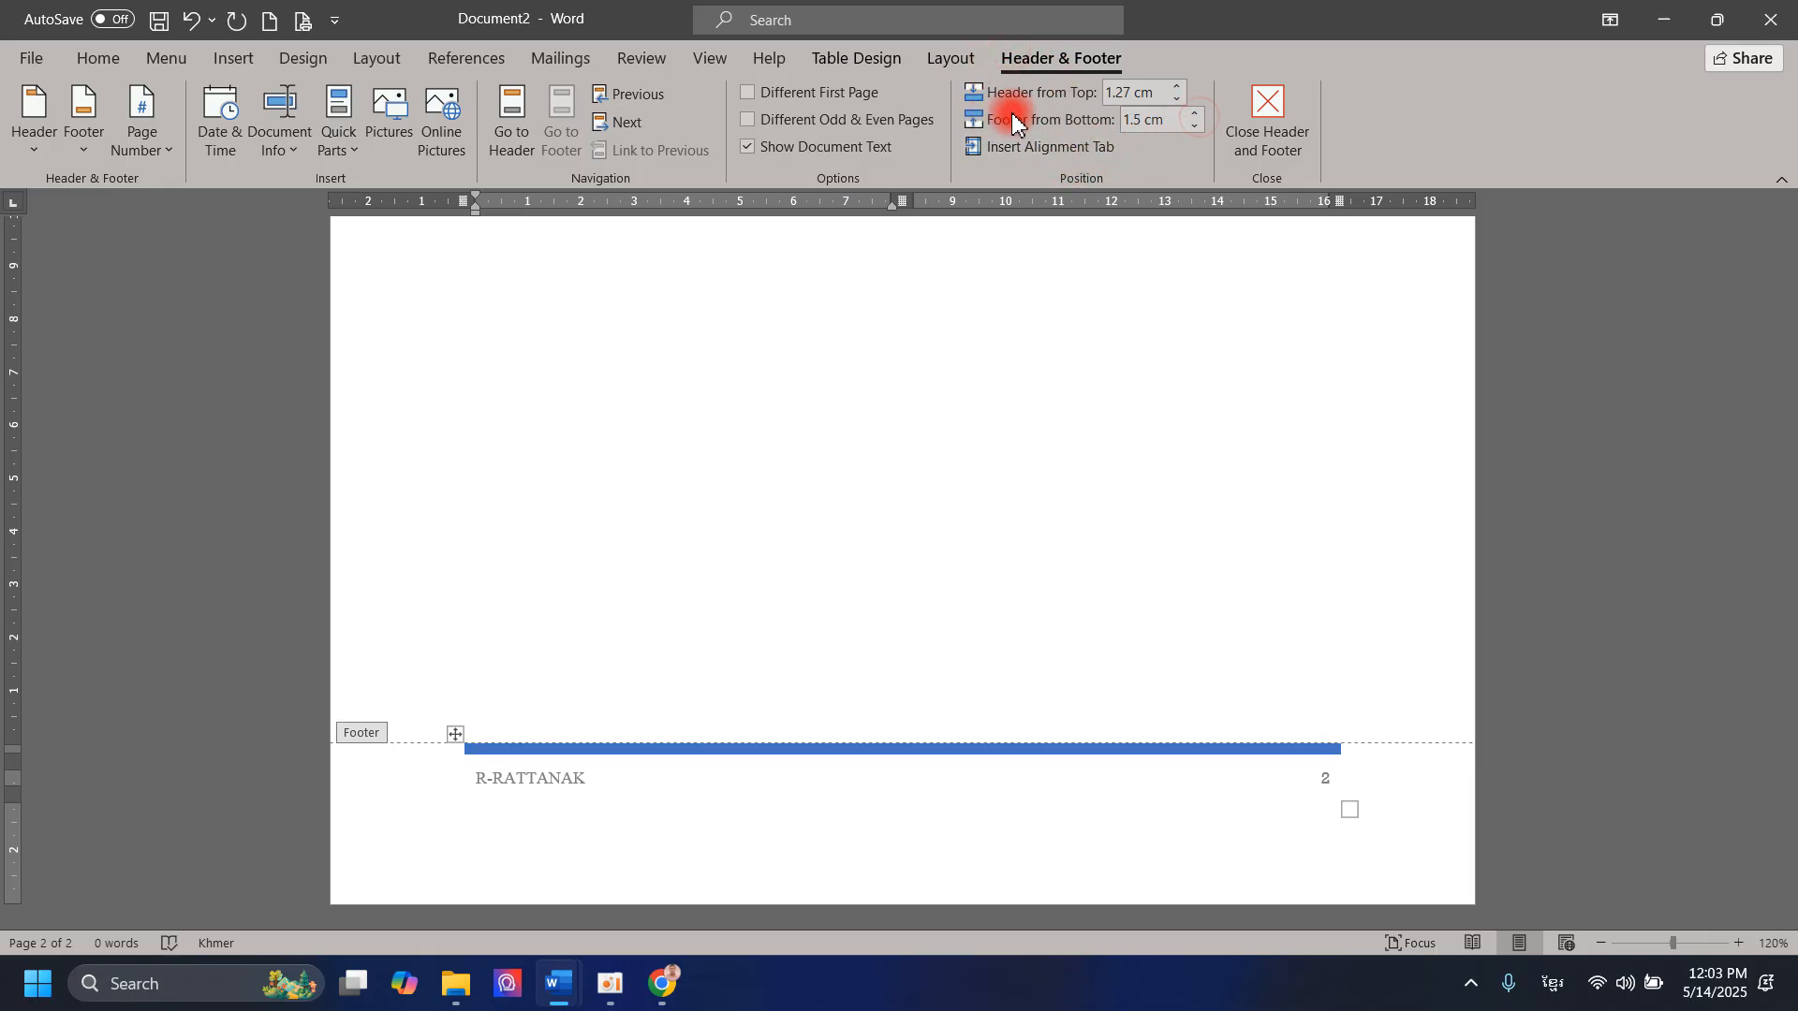
click(1199, 129)
click(1198, 129)
click(1199, 129)
click(1199, 129)
click(1199, 129)
click(1198, 129)
click(1199, 129)
click(1198, 129)
click(1199, 129)
click(1199, 129)
click(1199, 129)
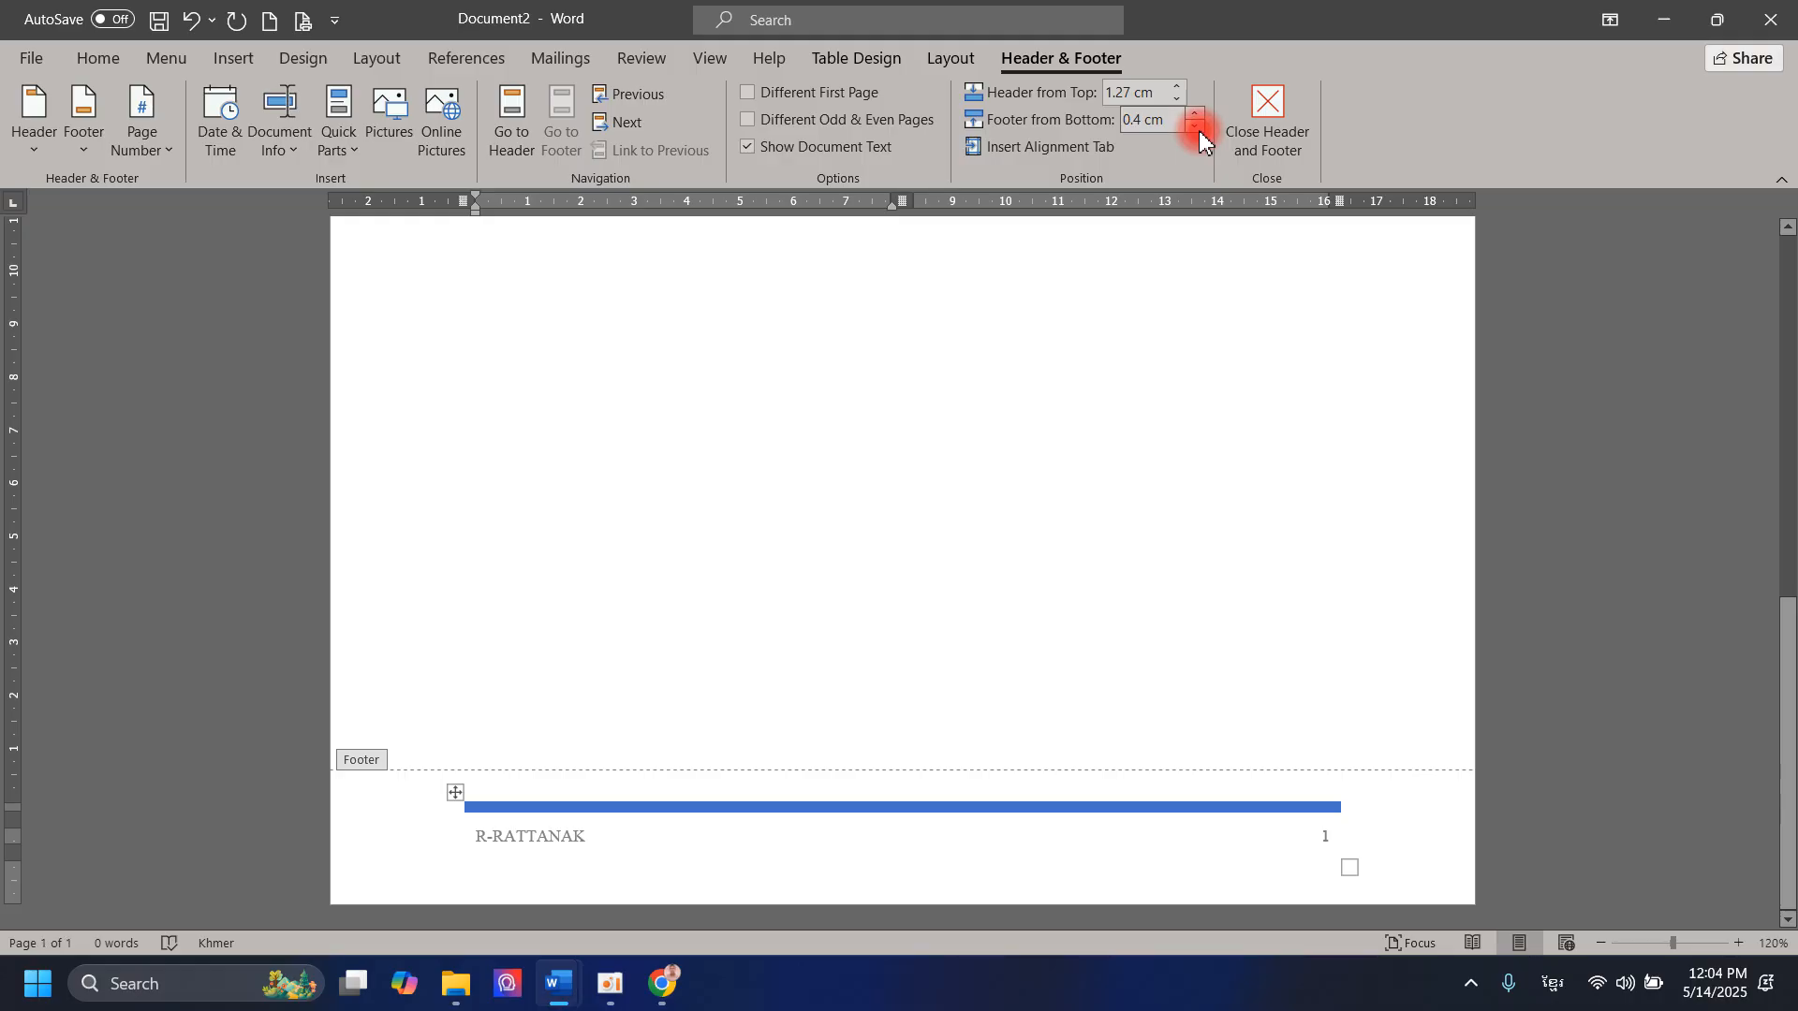
click(1199, 132)
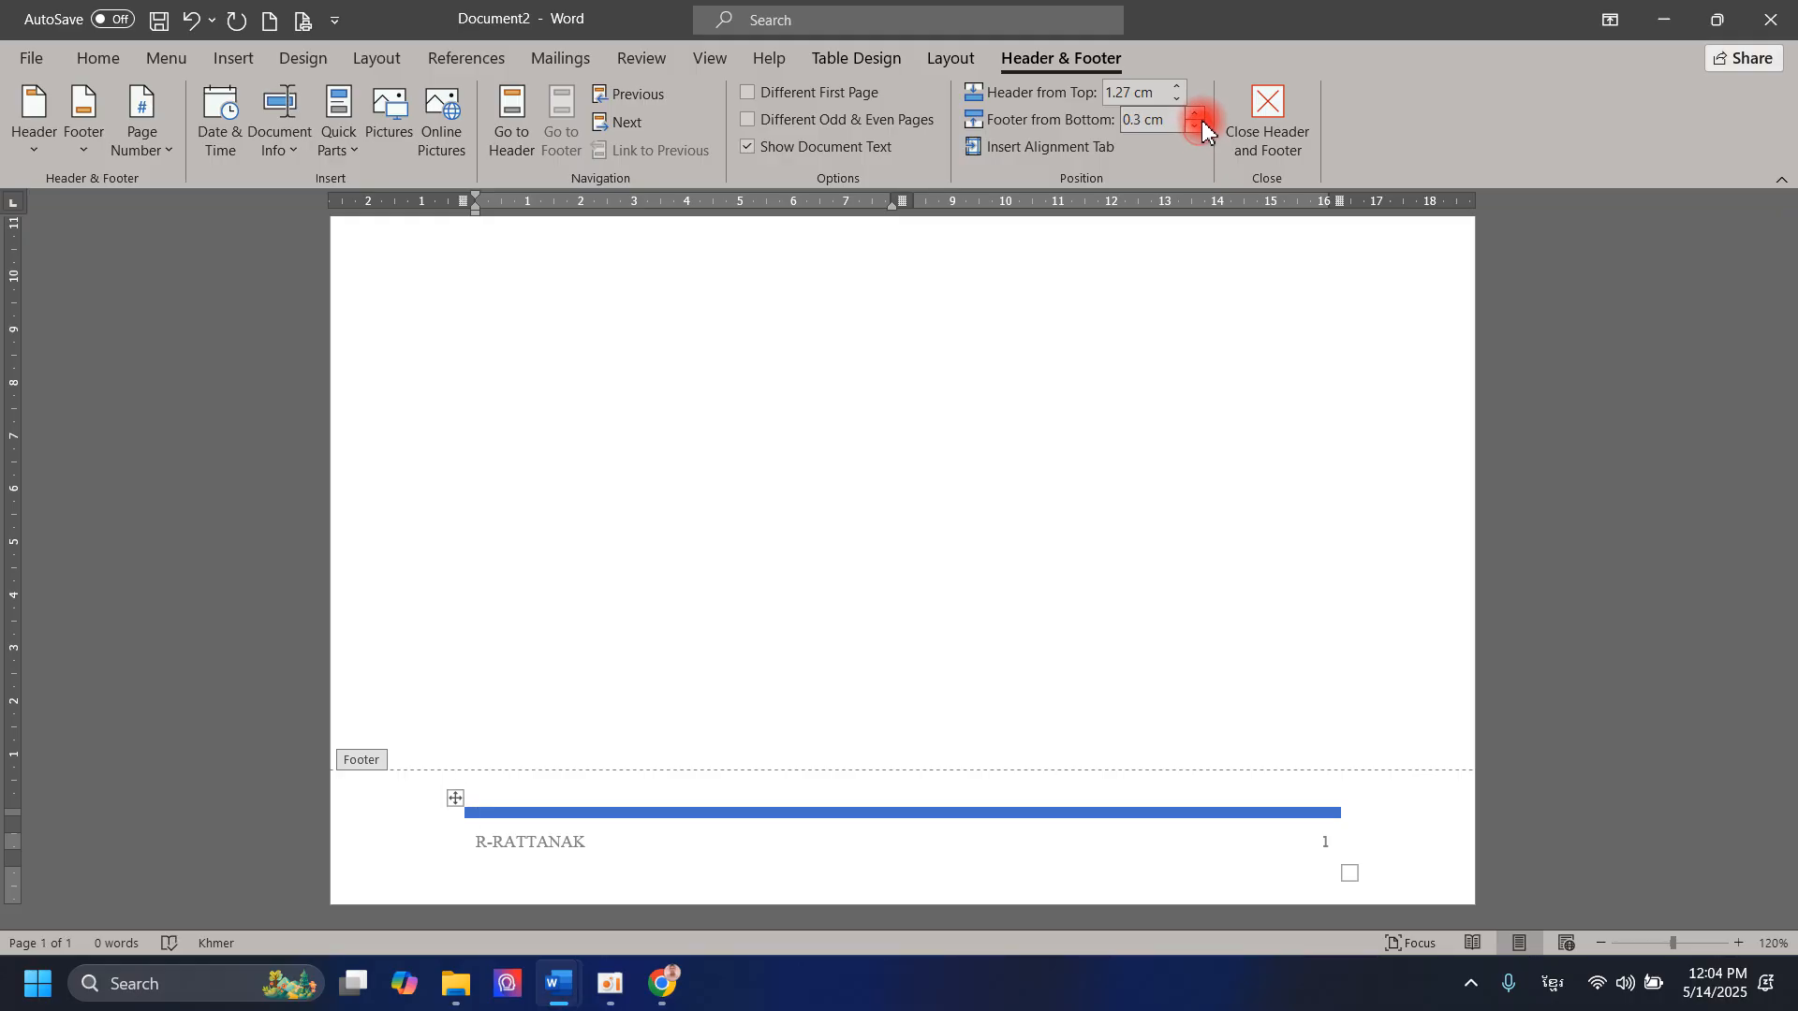
click(1309, 146)
Step: Examine the header and footer in the print preview, and return to the document to look over the page from top to bottom
scroll(1028, 714, up, 10)
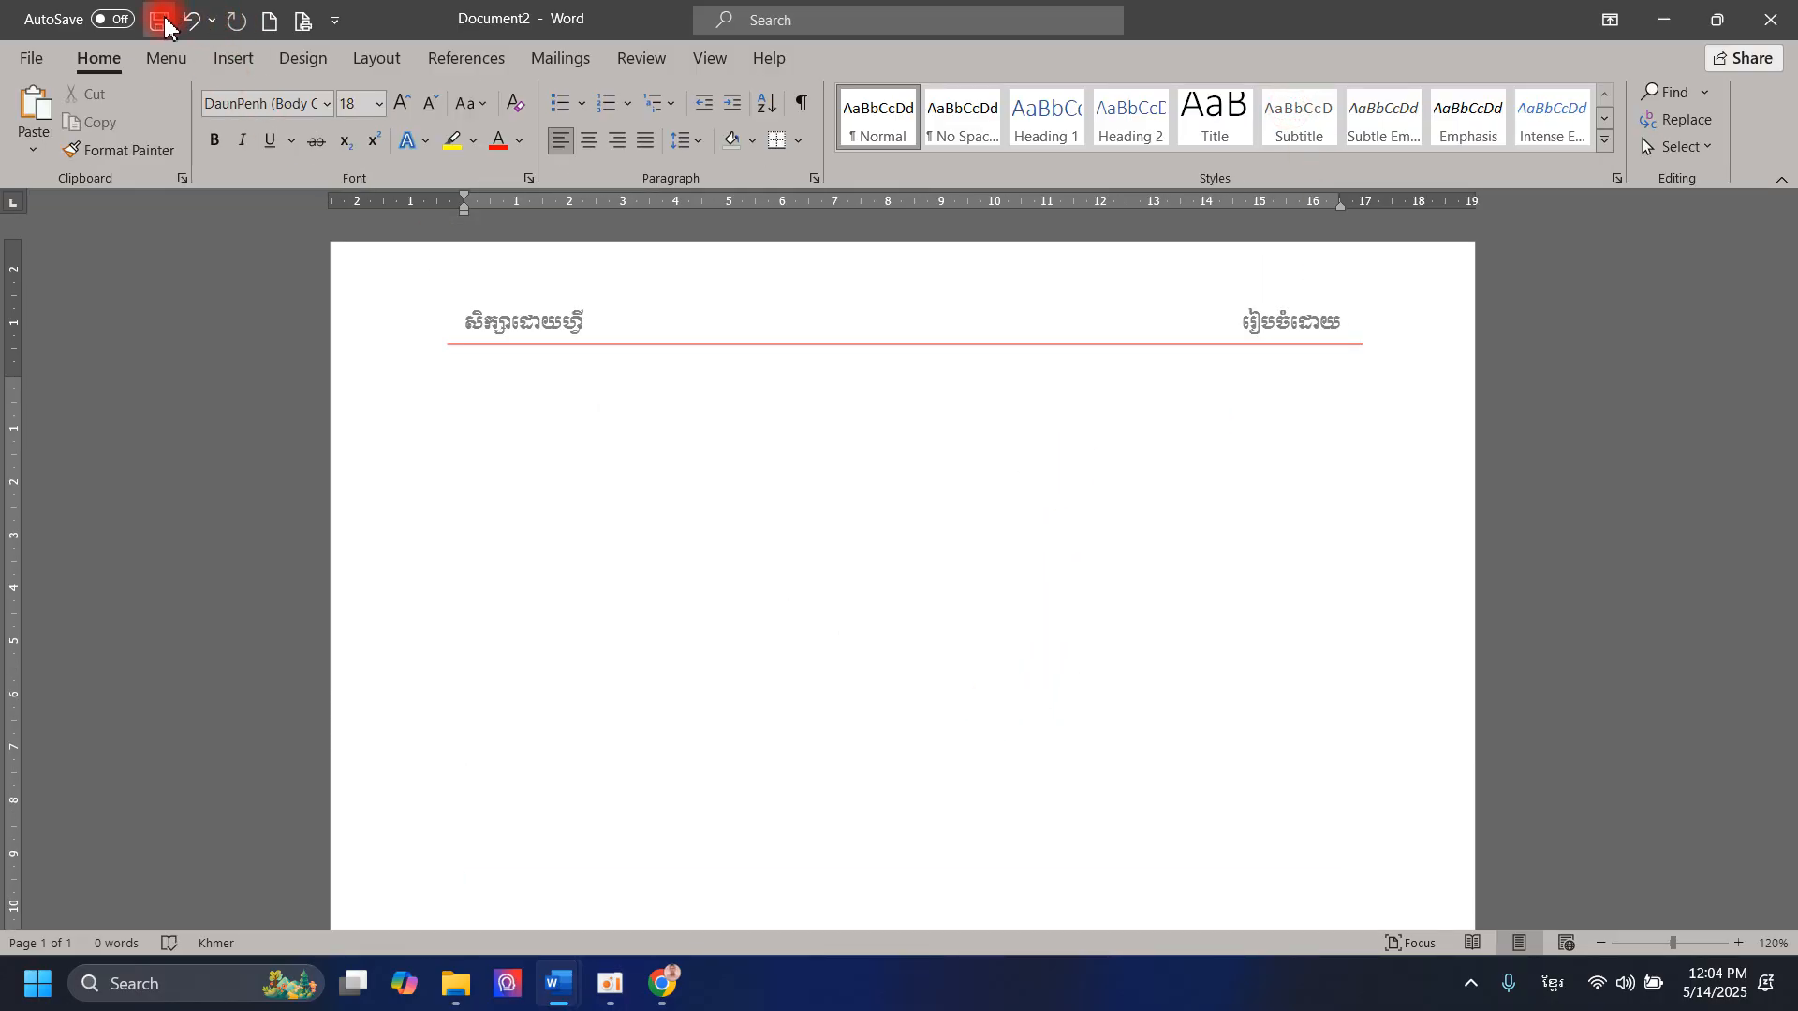
click(302, 31)
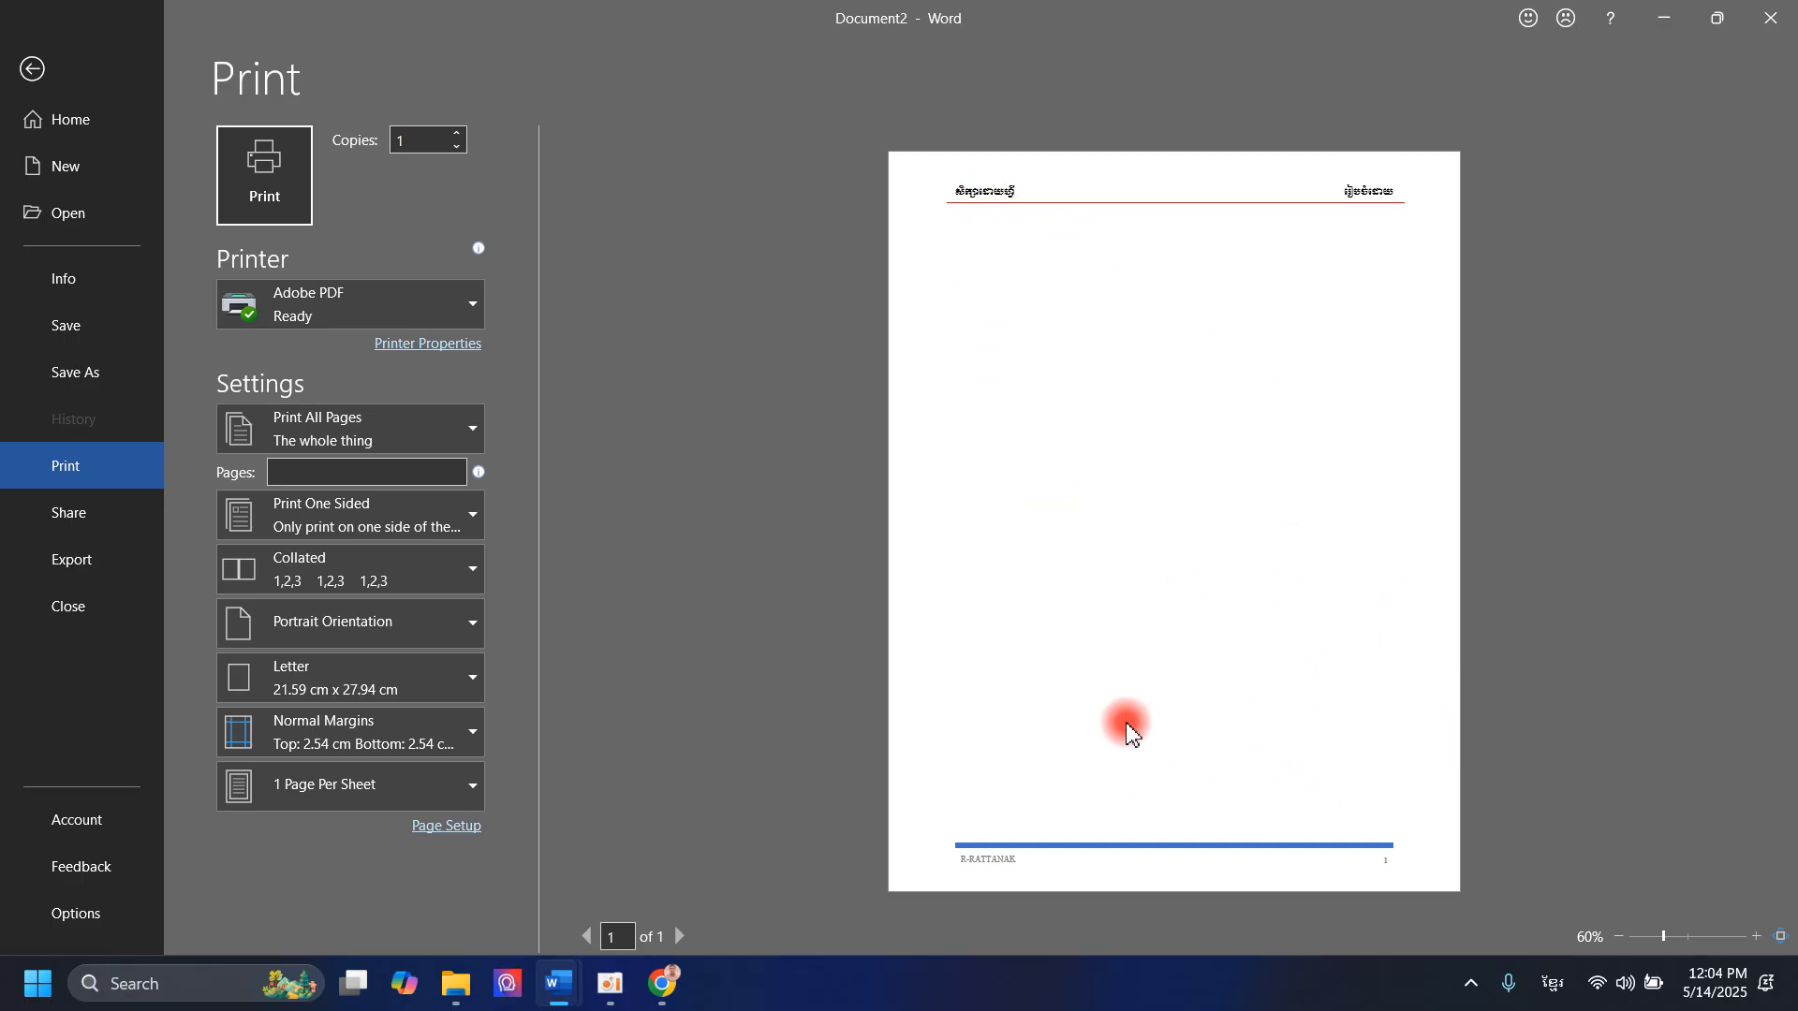
click(38, 83)
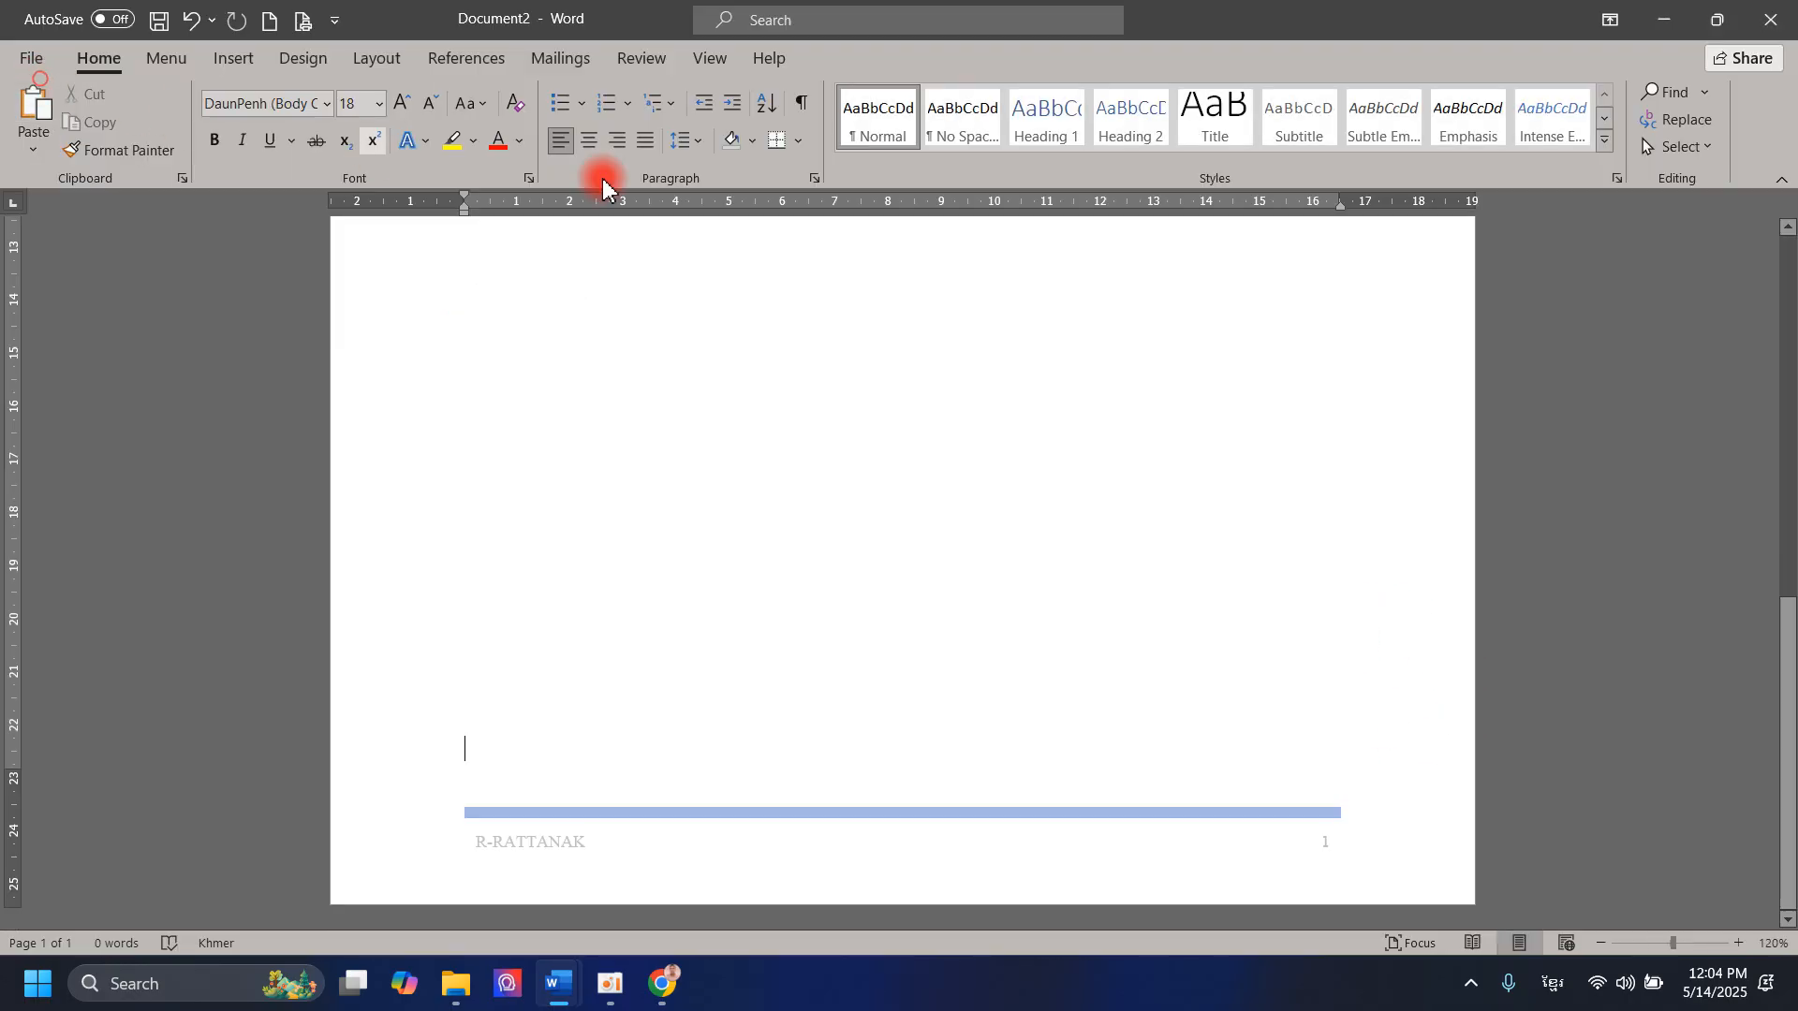
scroll(1105, 473, up, 5)
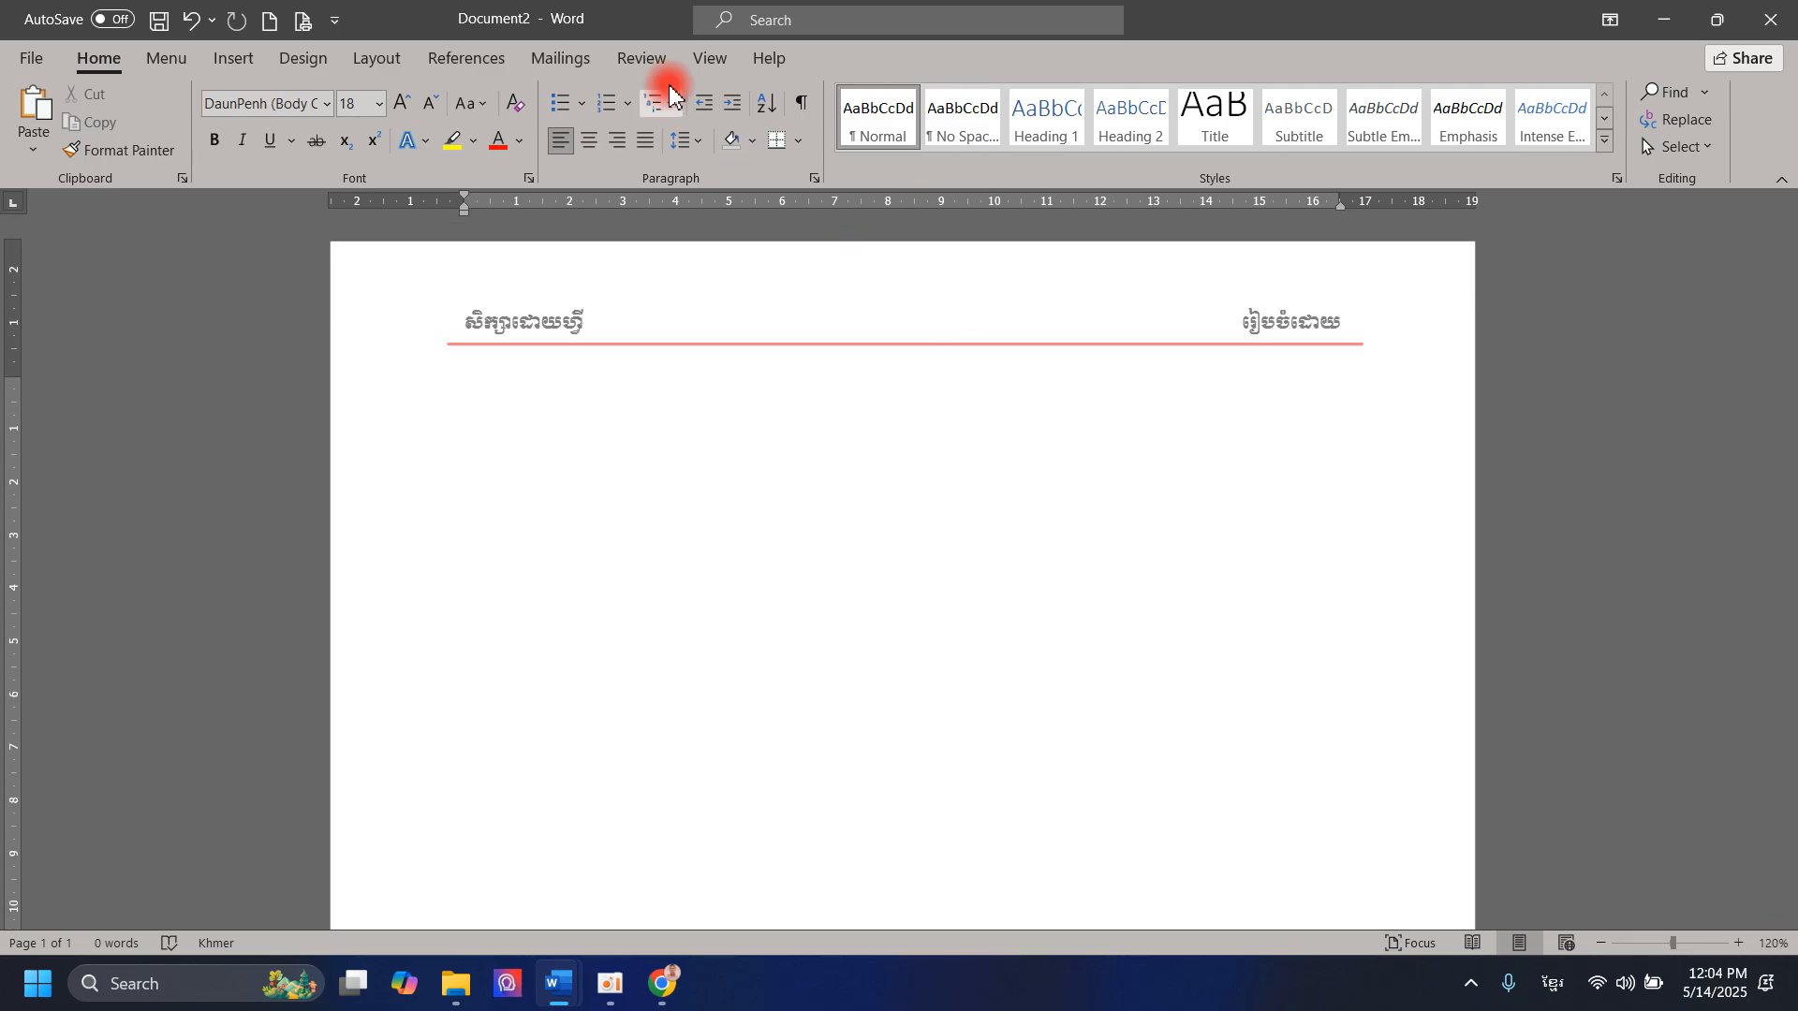
click(227, 62)
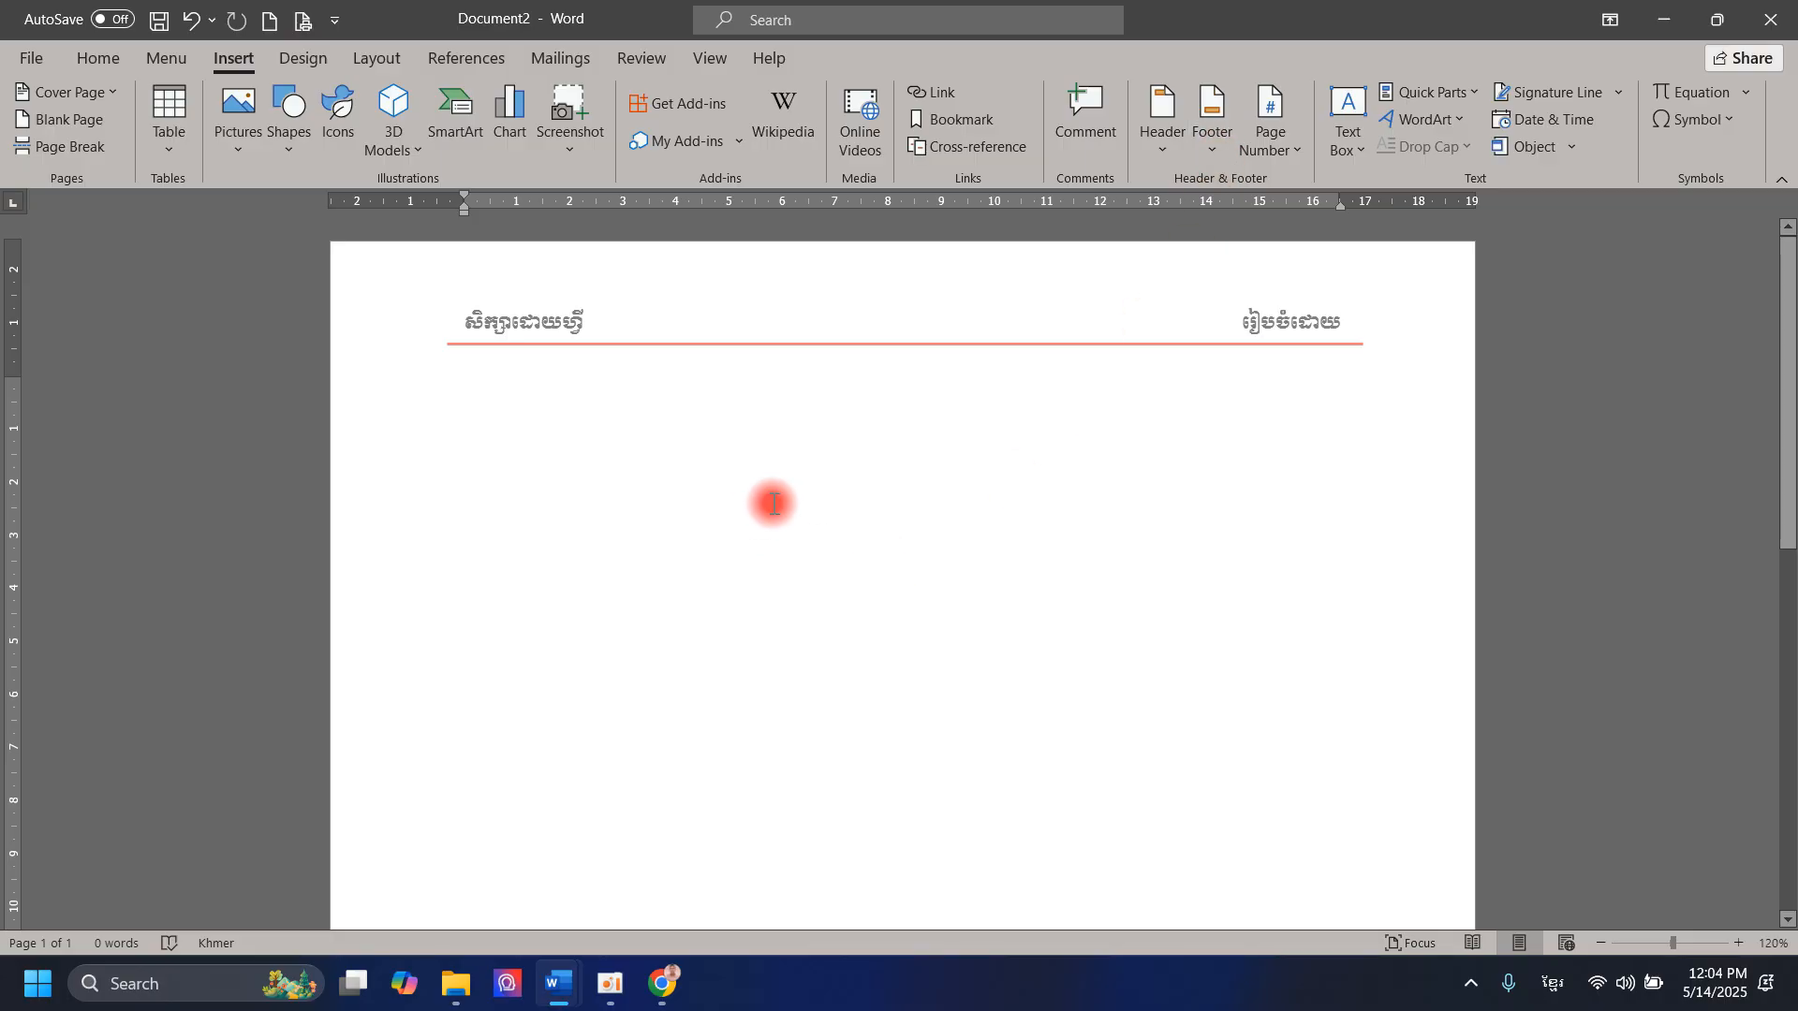
scroll(770, 483, down, 5)
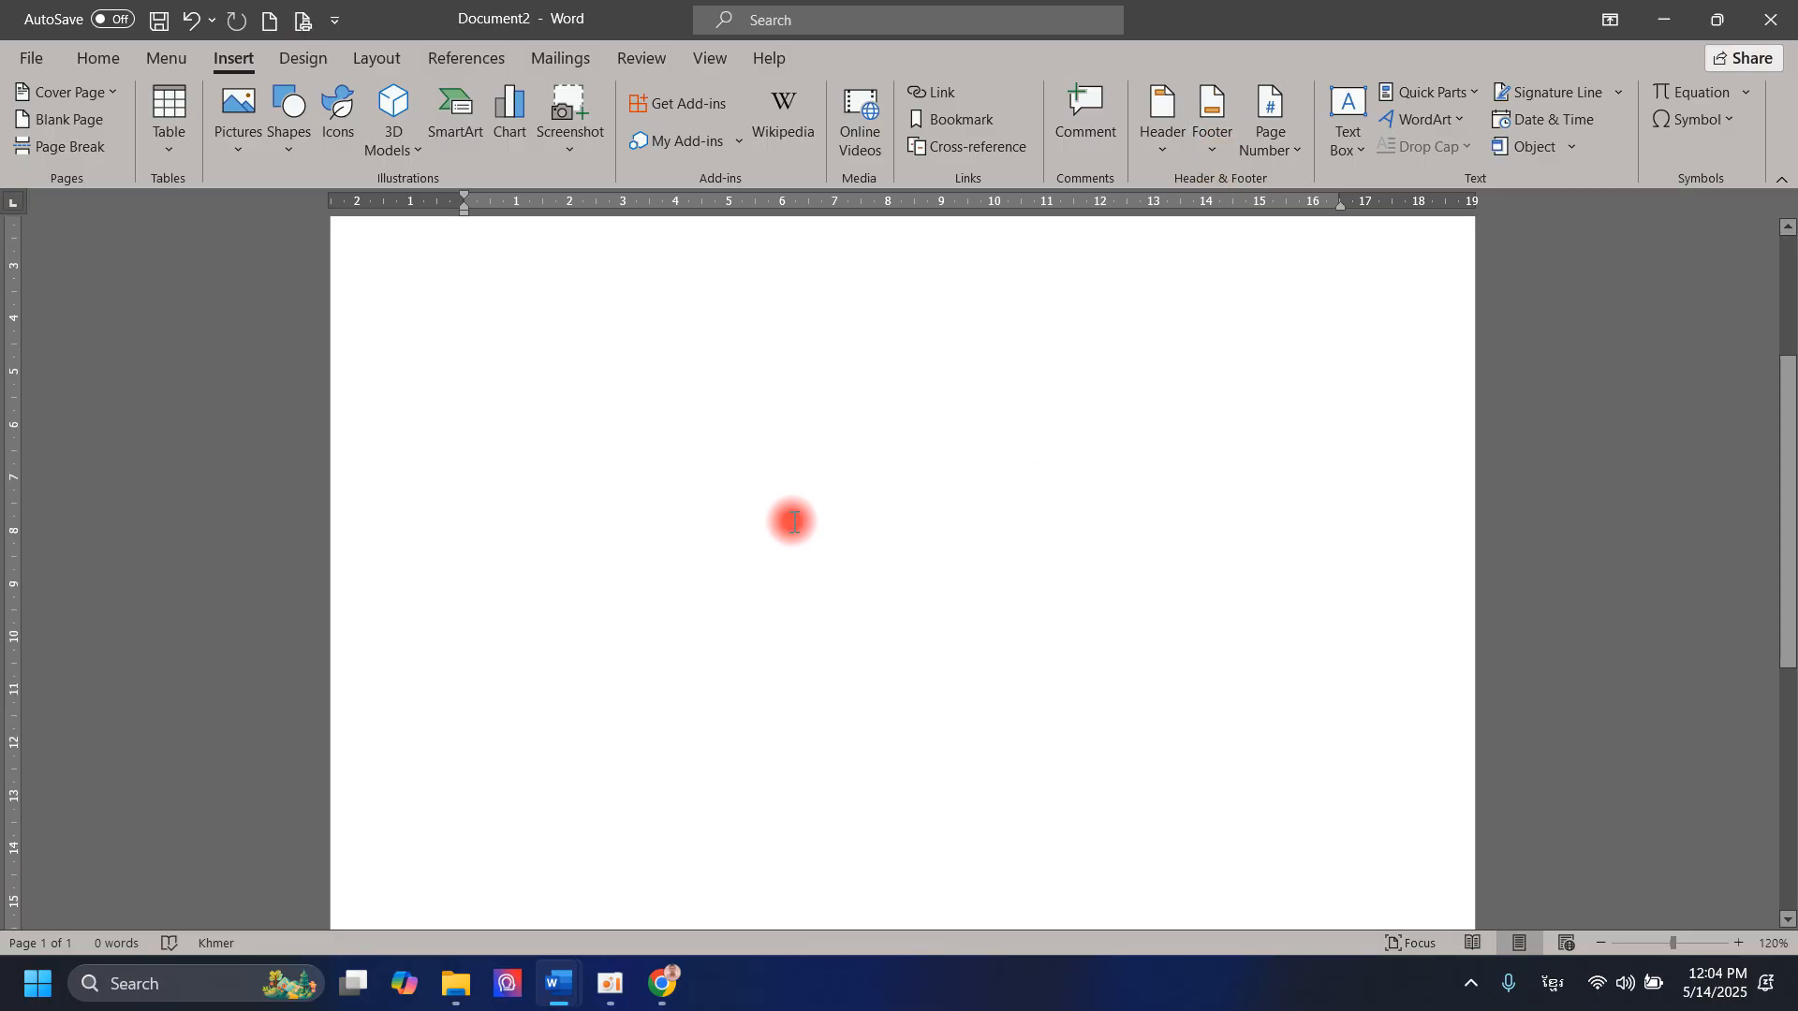
scroll(825, 507, down, 5)
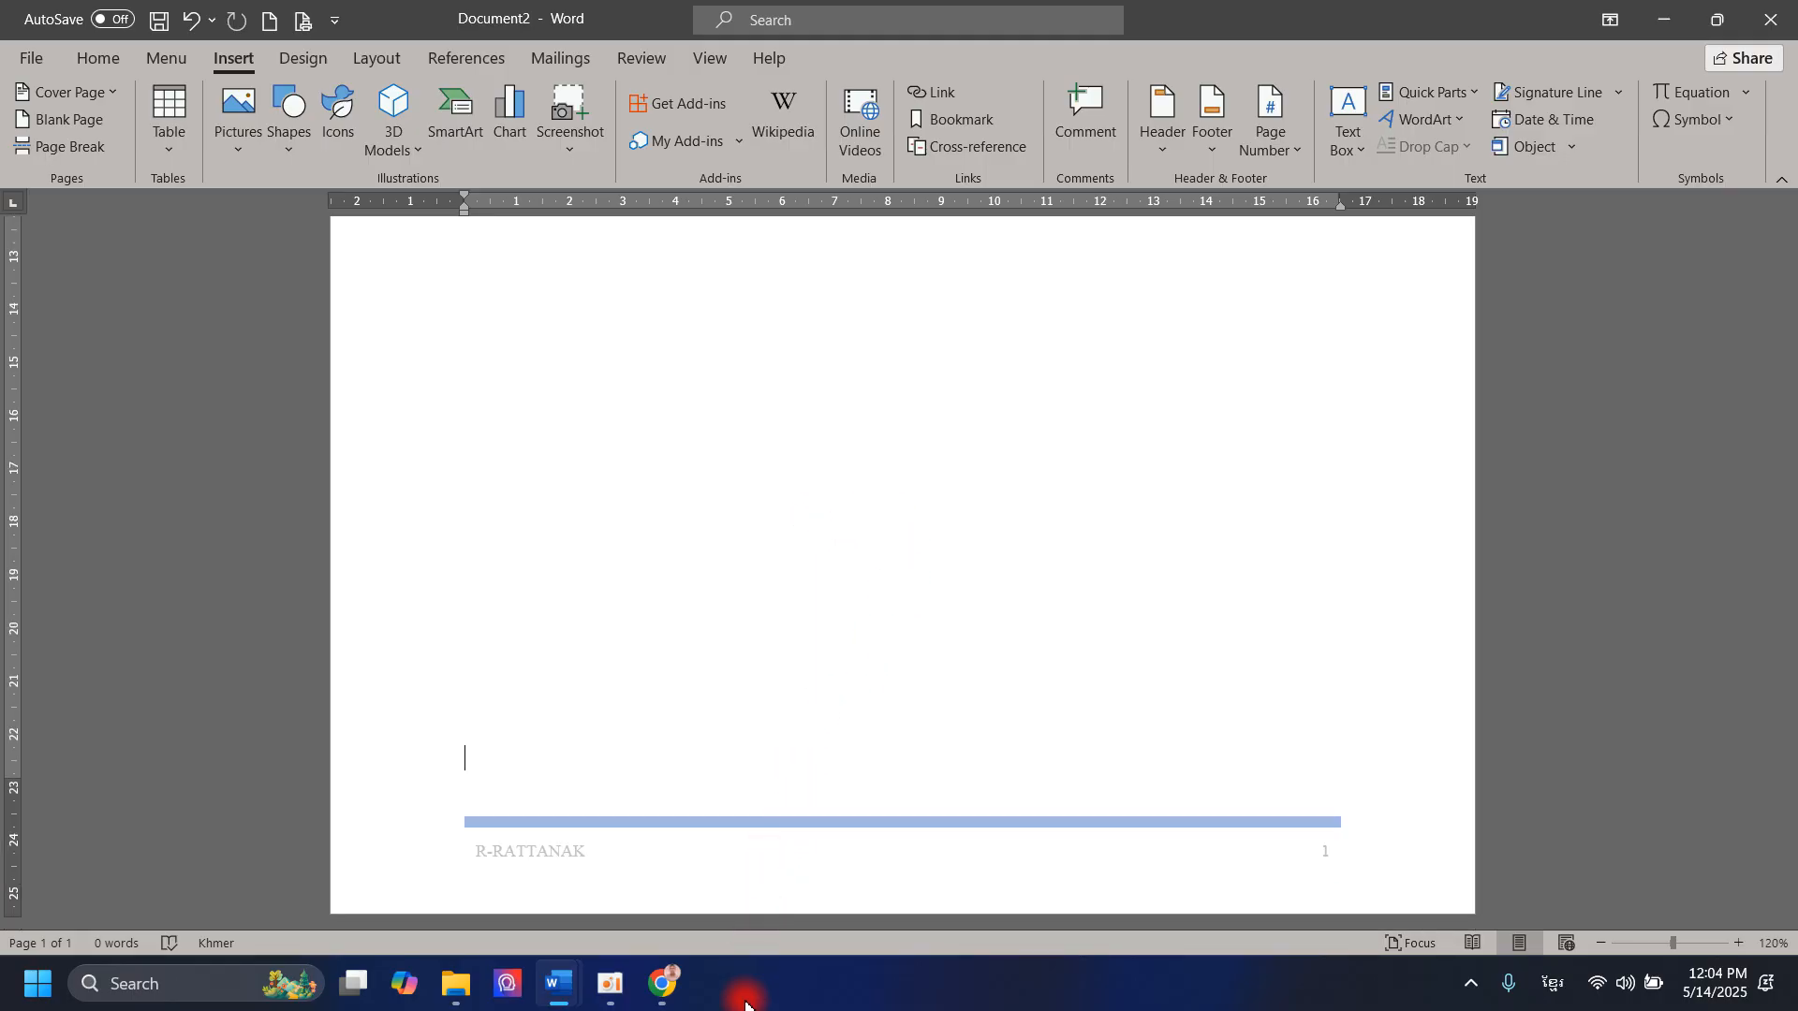
mouse_move(640, 1007)
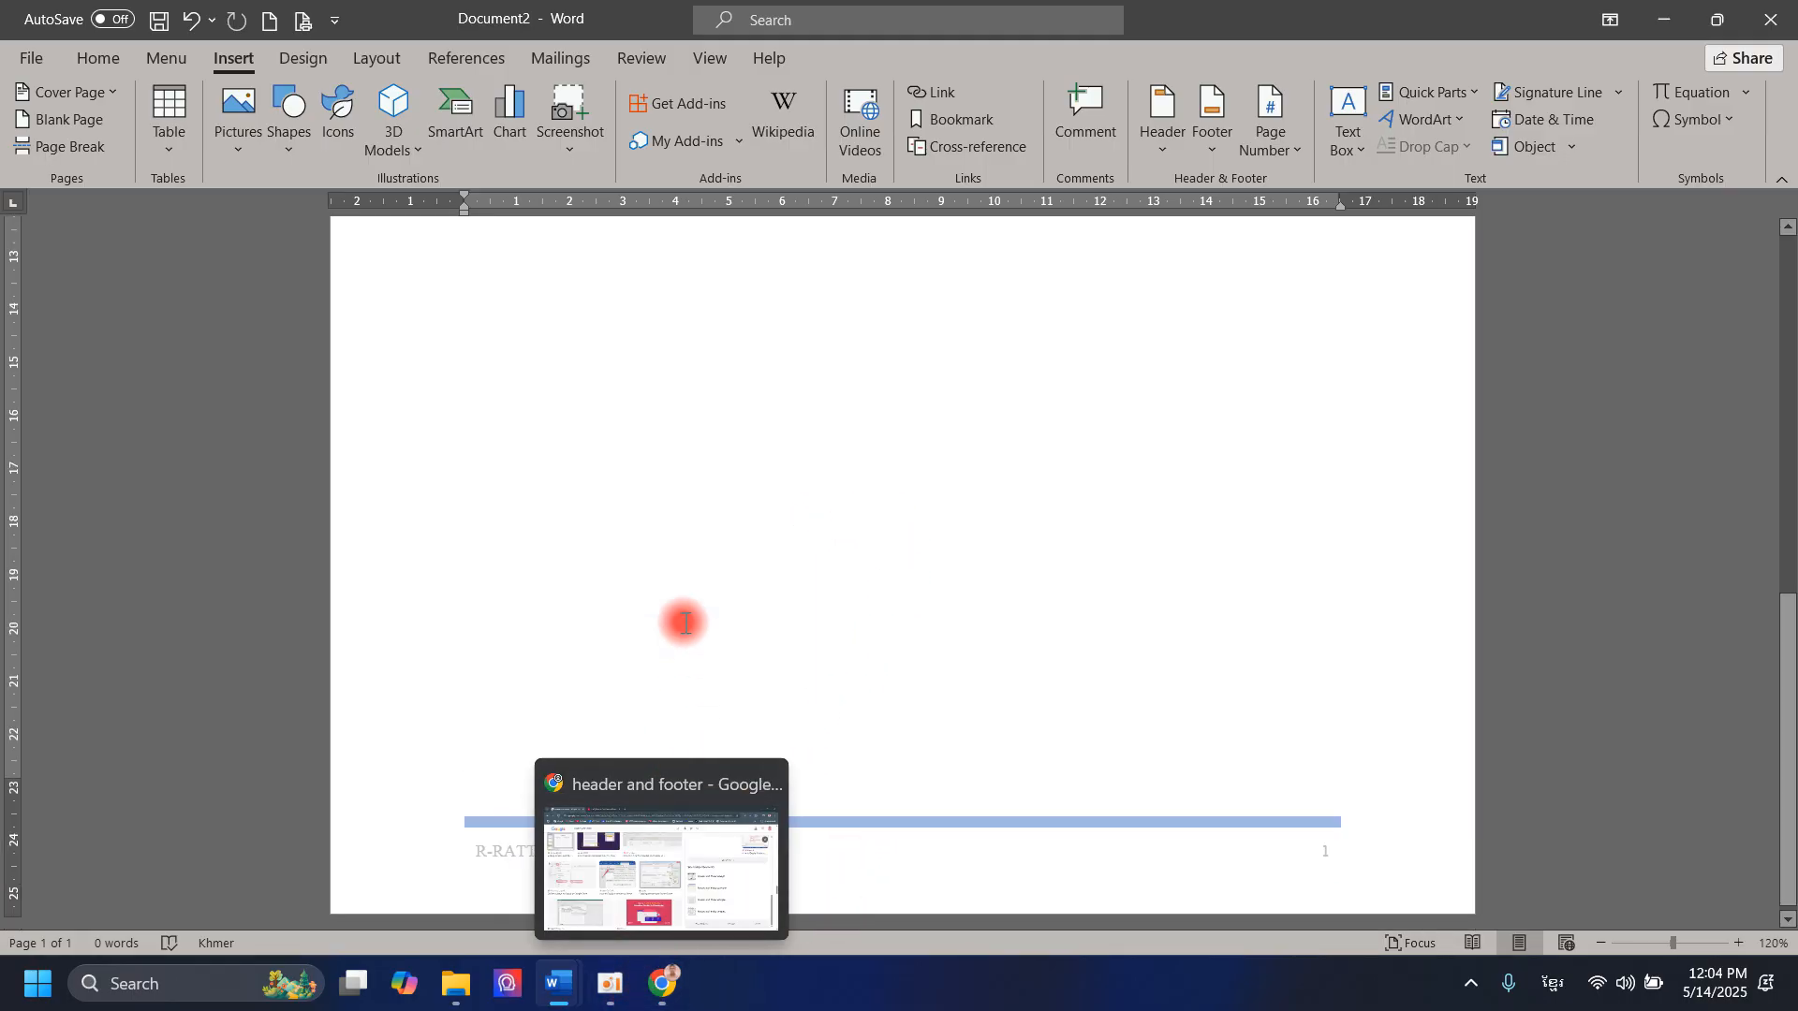